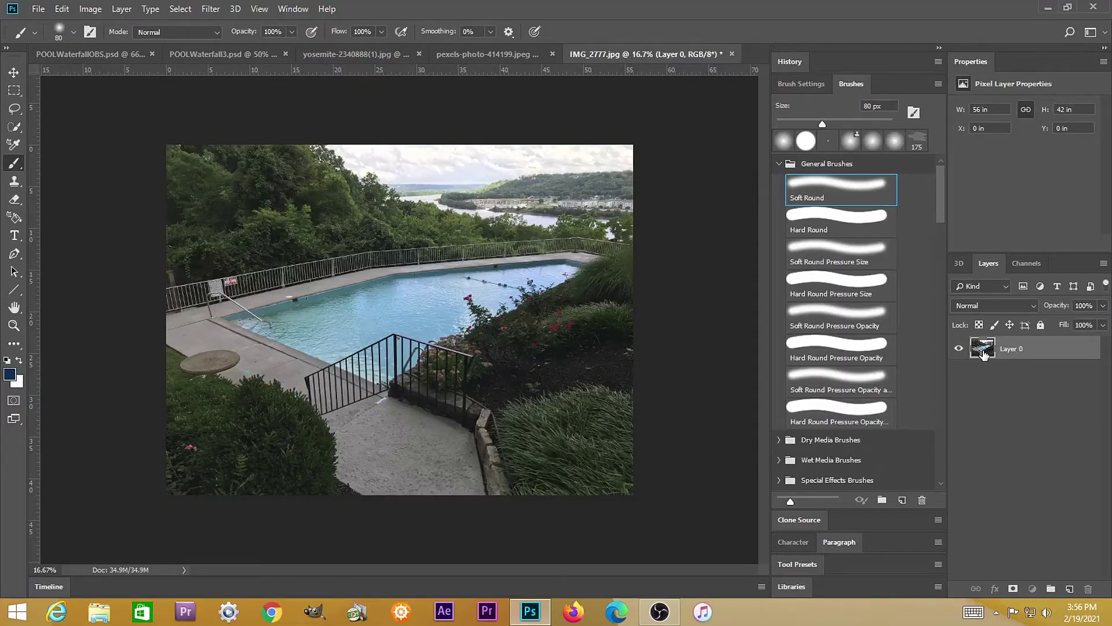
- Bring the pool photo from IMG_2777.jpg and the unlocked waterfall photo from pexels-photo-414199.jpeg into POOLWaterfallOBS.psd
left_click_drag(969, 346, 366, 309)
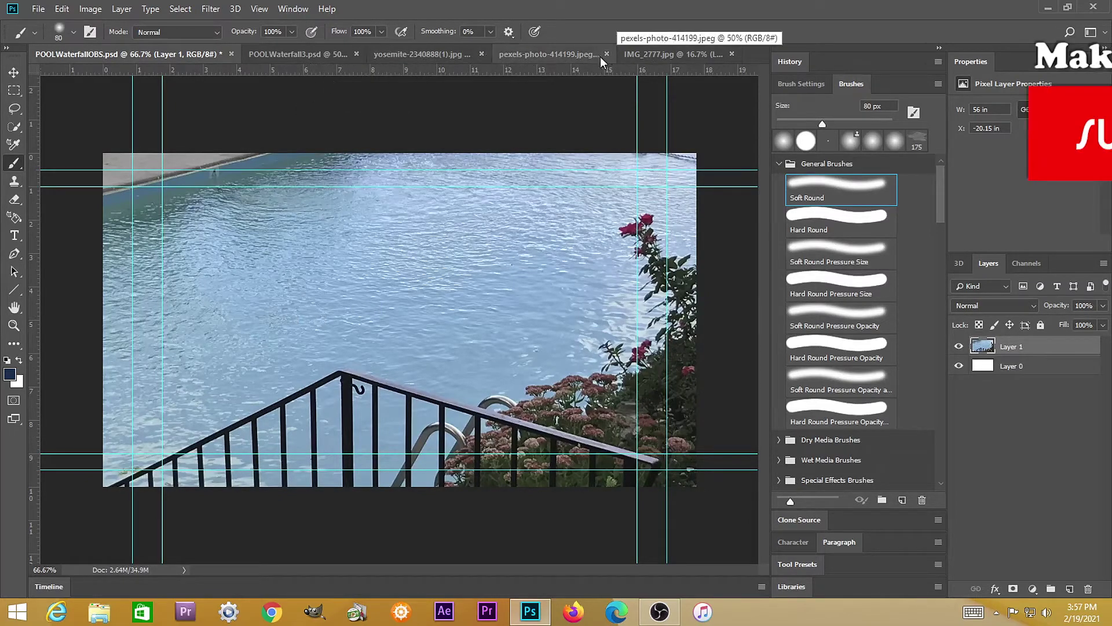
left_click(558, 52)
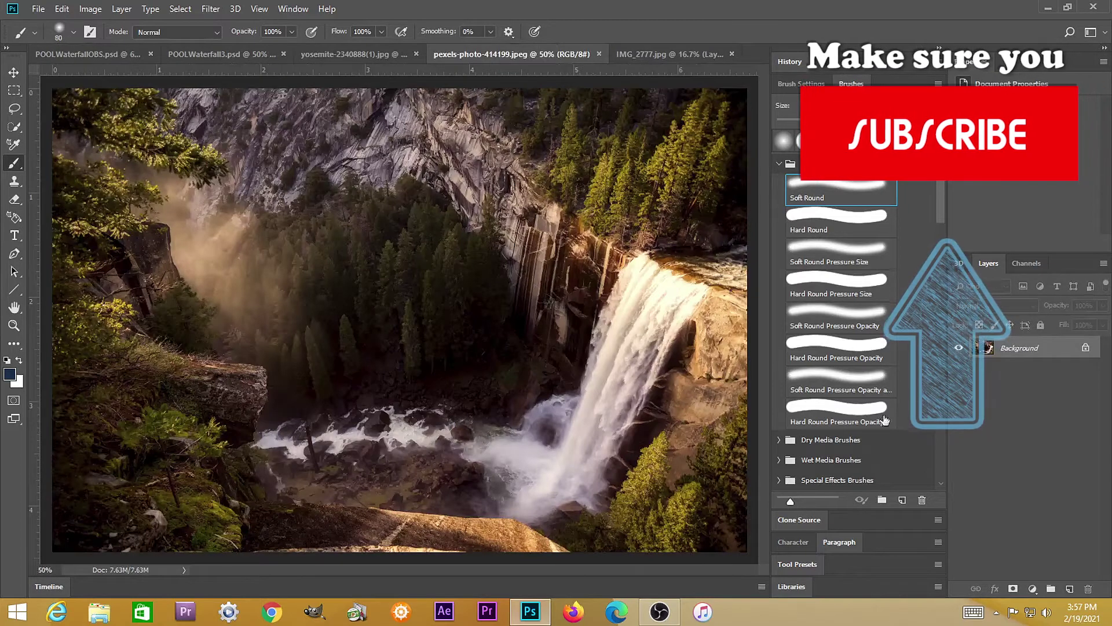
left_click(1086, 348)
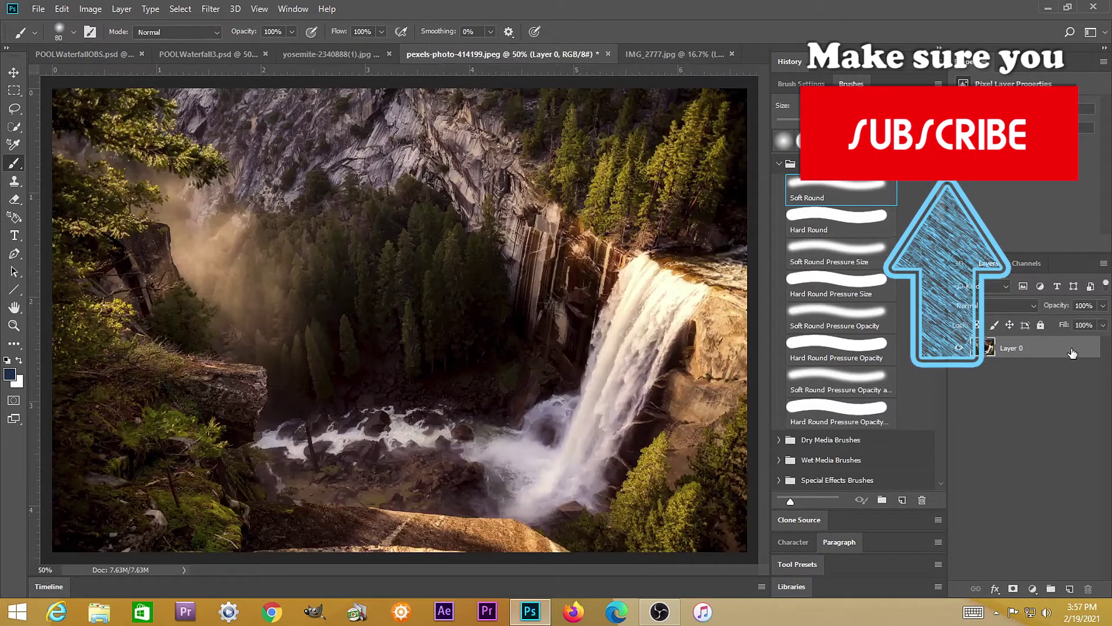
left_click_drag(988, 345, 372, 295)
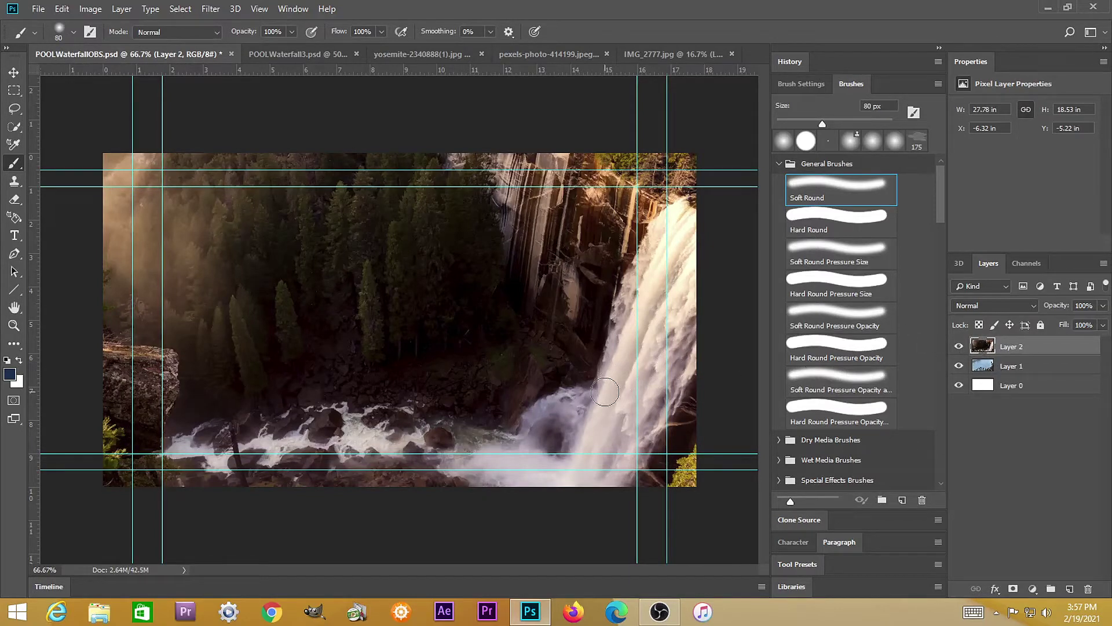
- Move the waterfall layer about 6.9 in left and 1.7 in down so the falls sit near the canvas centre
key("v")
mouse_move(586, 369)
left_mouse_down()
mouse_move(415, 379)
mouse_move(352, 426)
left_mouse_up()
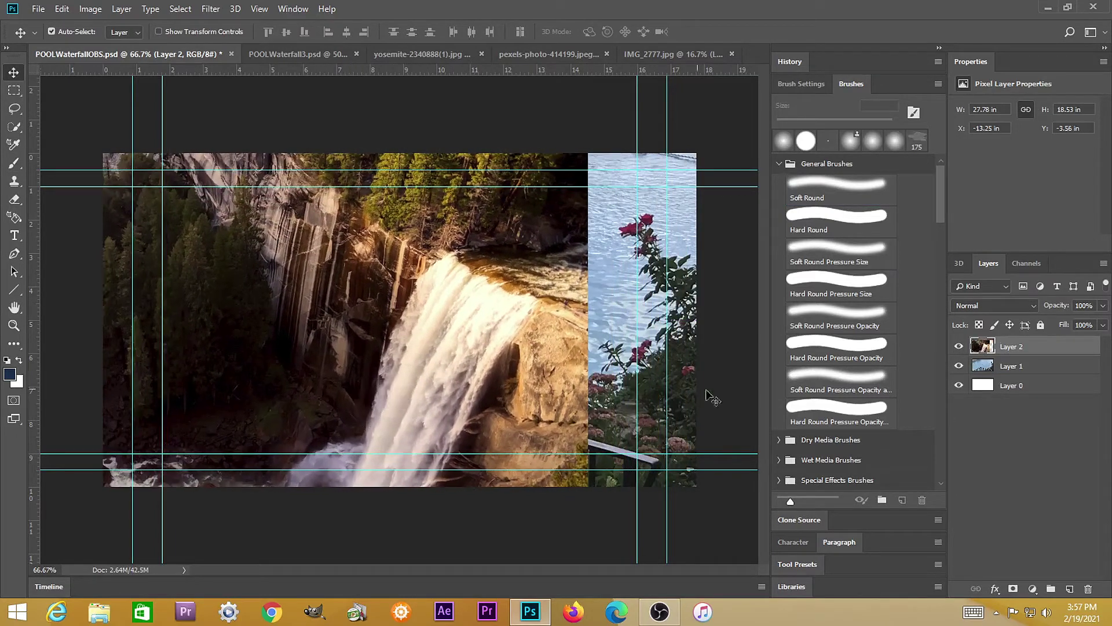
- Hide the waterfall layer and scale the pool photo layer down to about 44%
left_click(980, 369)
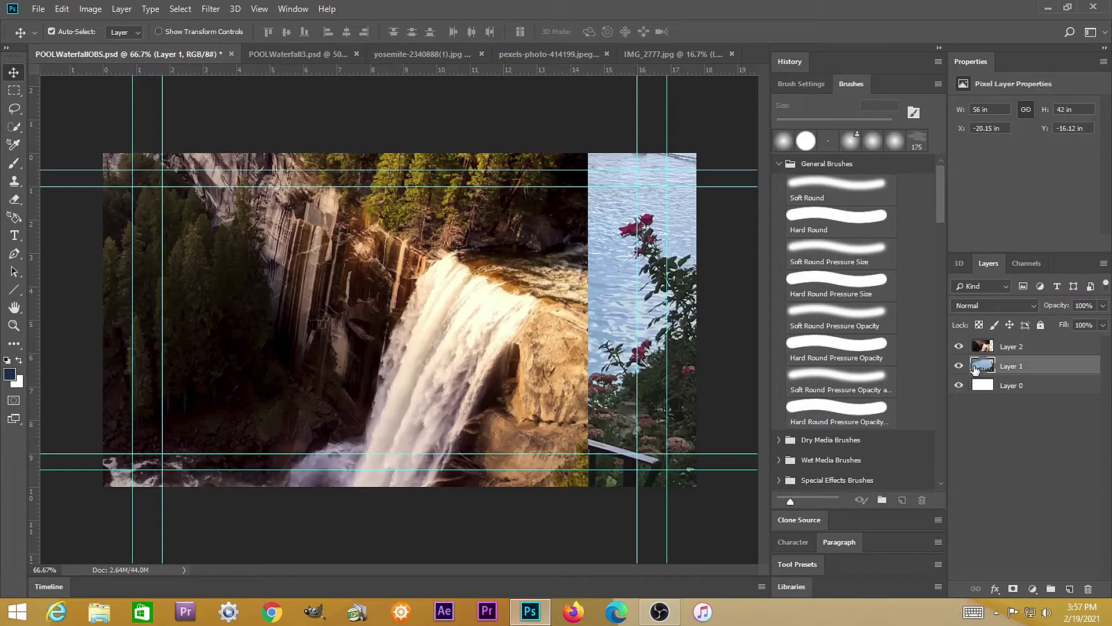
left_click(958, 348)
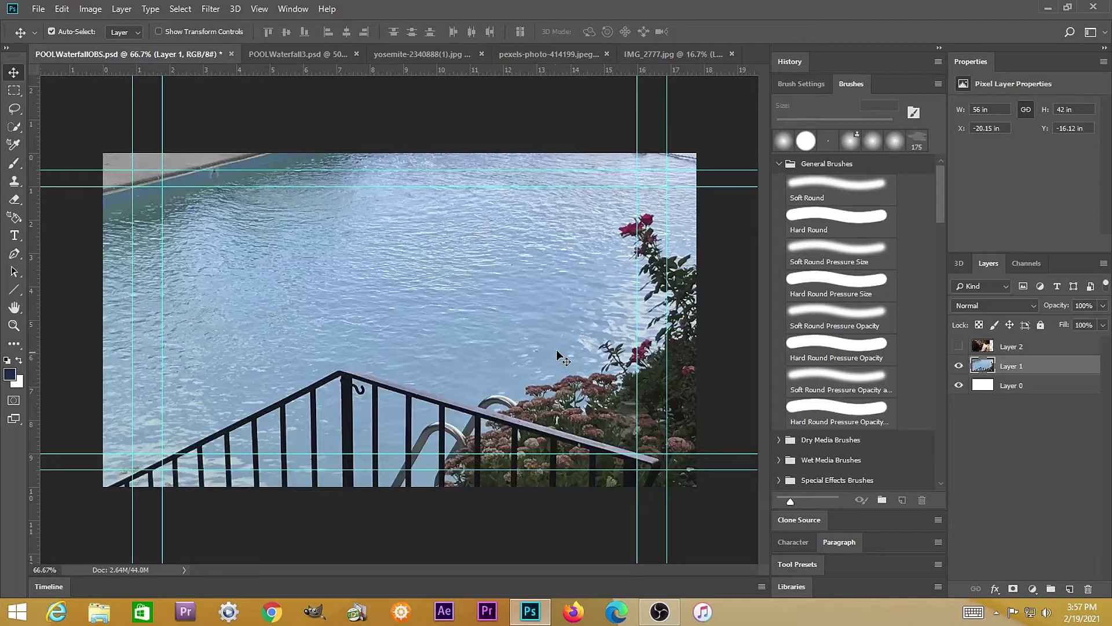
key("z")
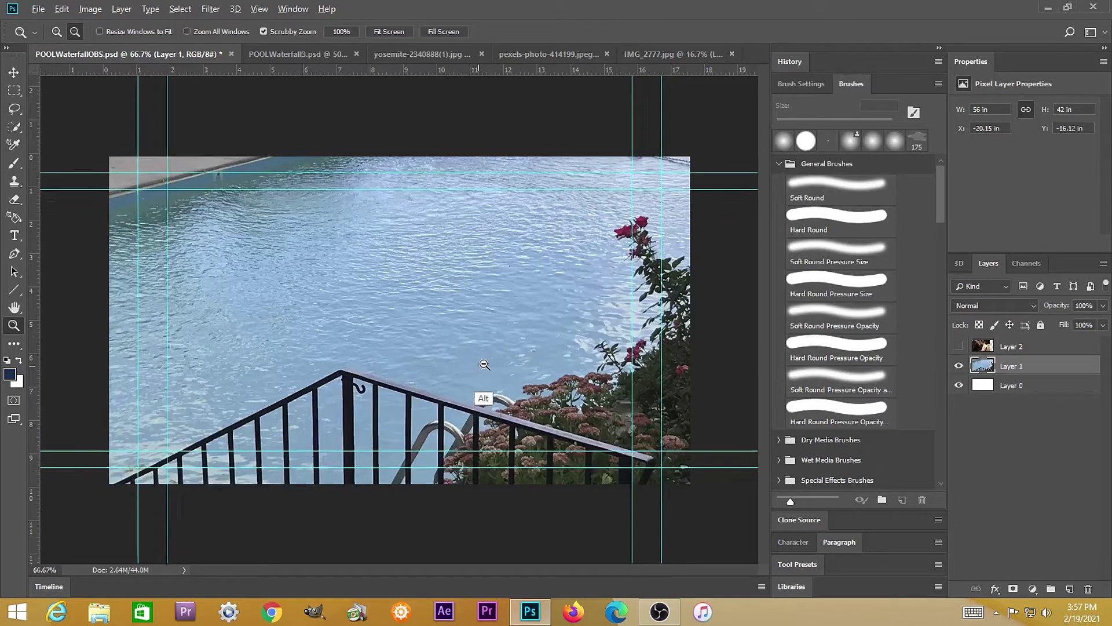
left_click(485, 364, "alt")
left_click(488, 362, "alt")
left_click(490, 365, "alt")
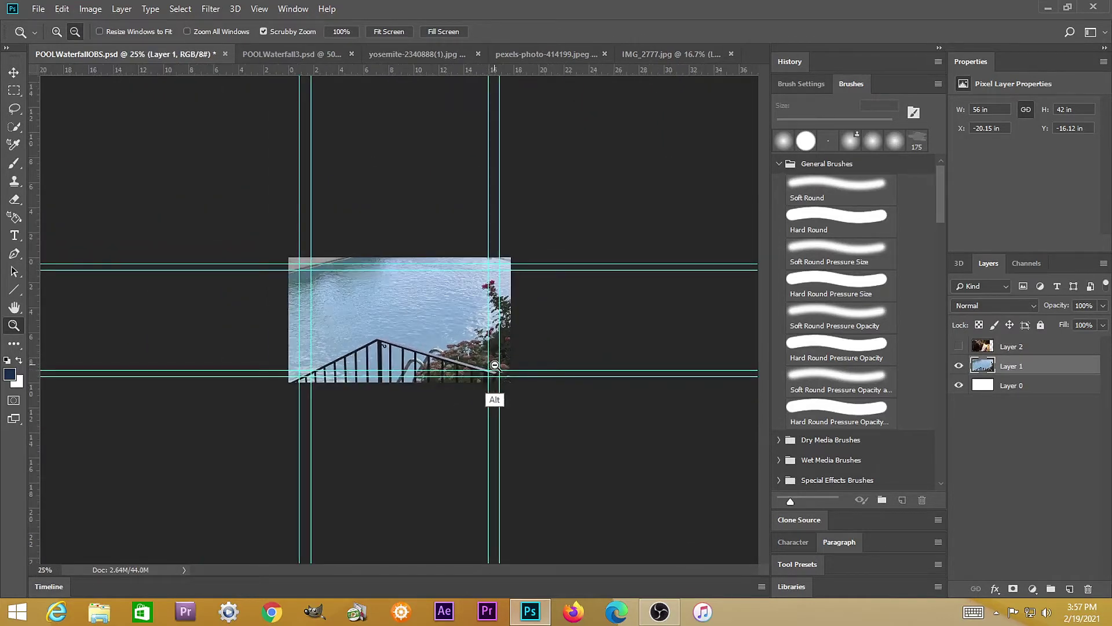
left_click(490, 365, "alt")
key("ctrl+t")
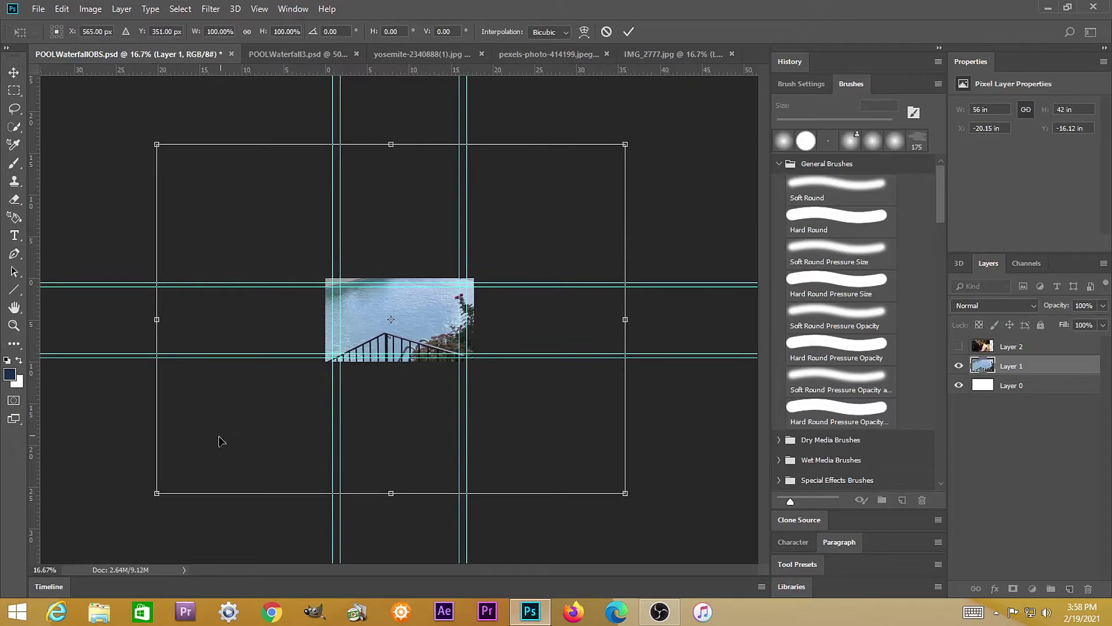
left_click_drag(158, 492, 418, 296)
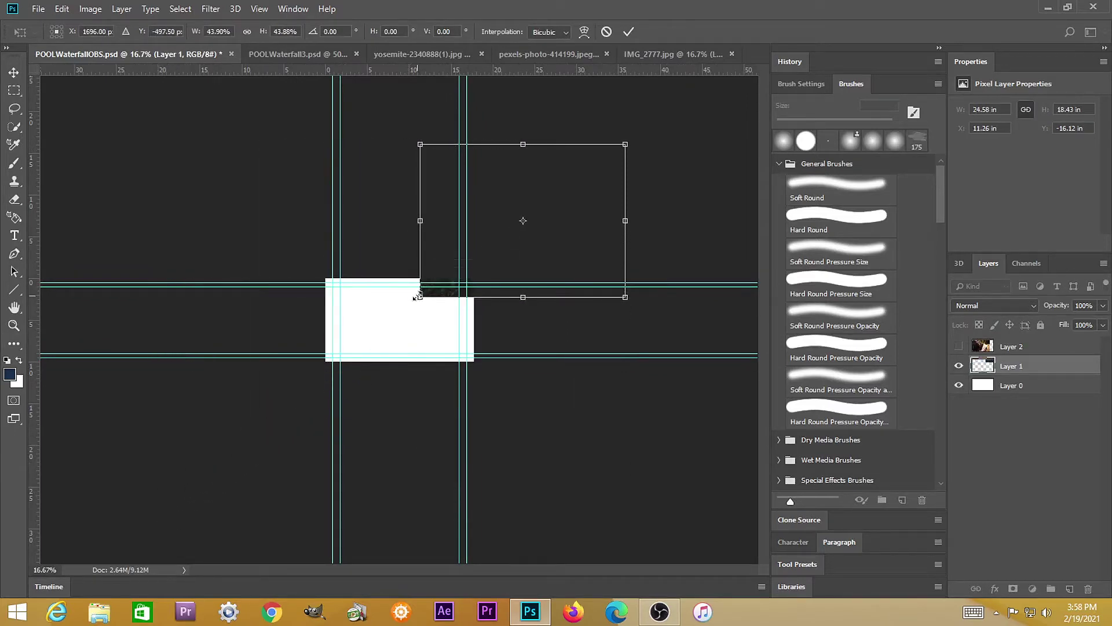
left_click(629, 31)
- Move the pool photo over the canvas and scale it down to about 17.8 × 13.4 in
key("z")
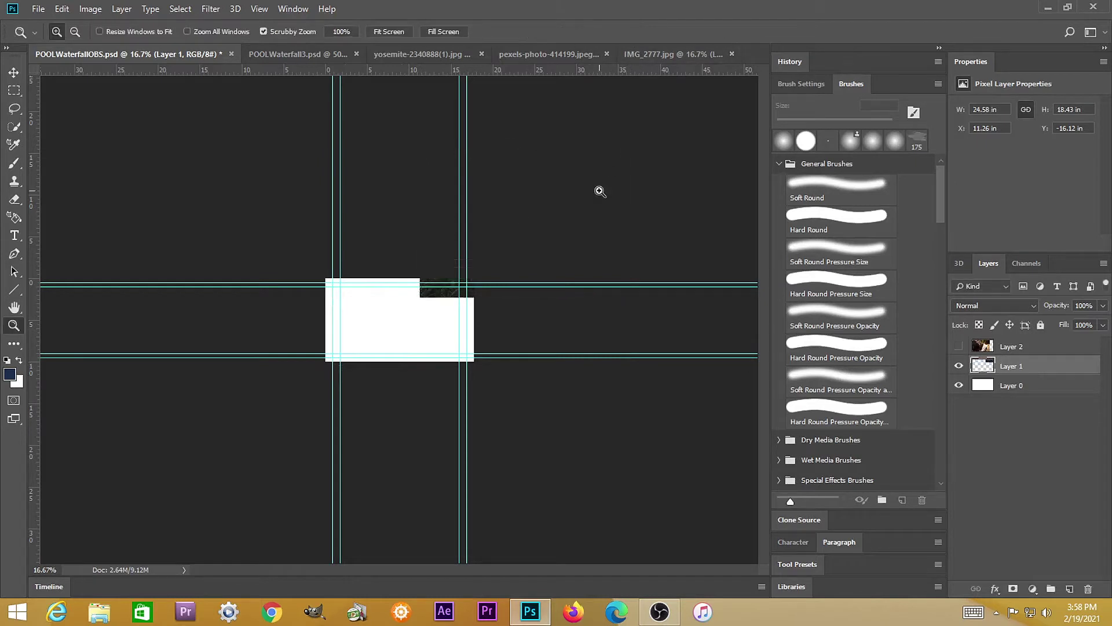
key("v")
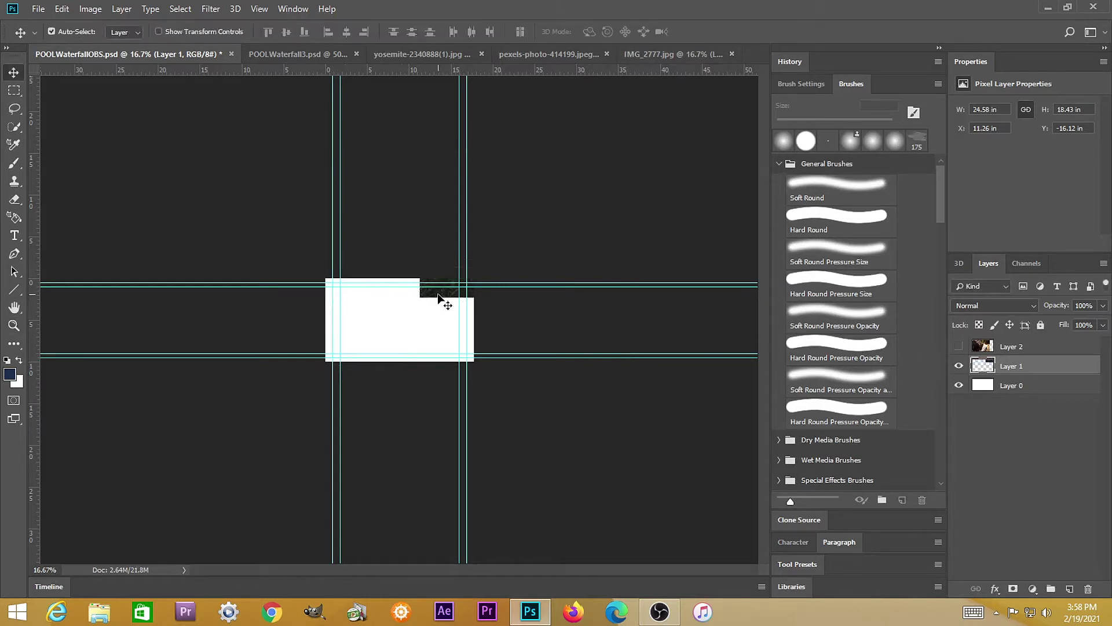
left_click_drag(441, 296, 343, 381)
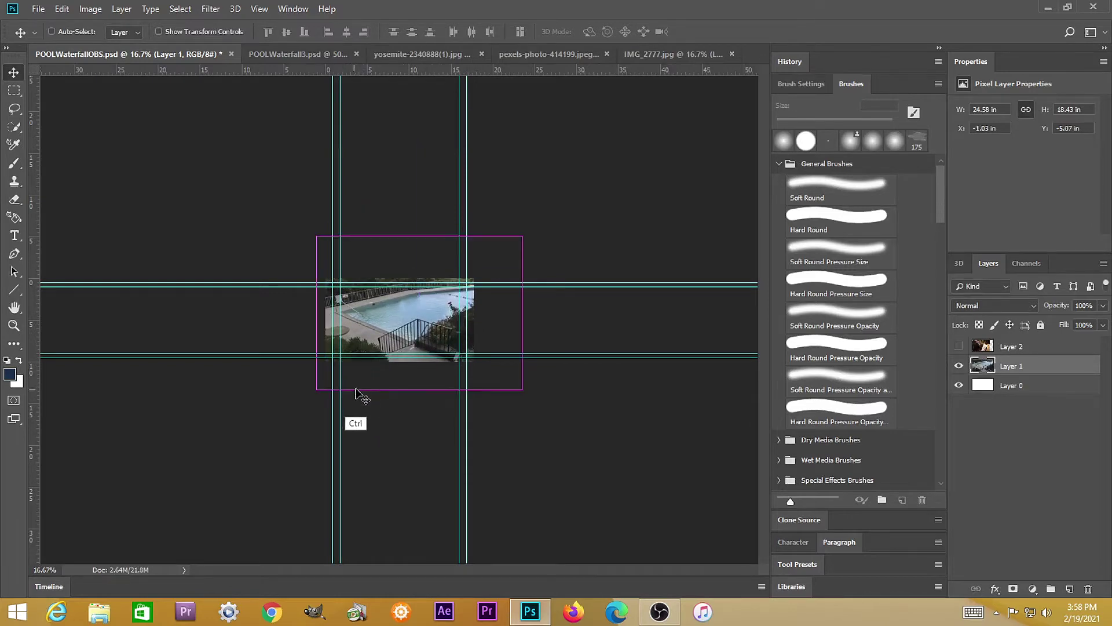
key("ctrl+t")
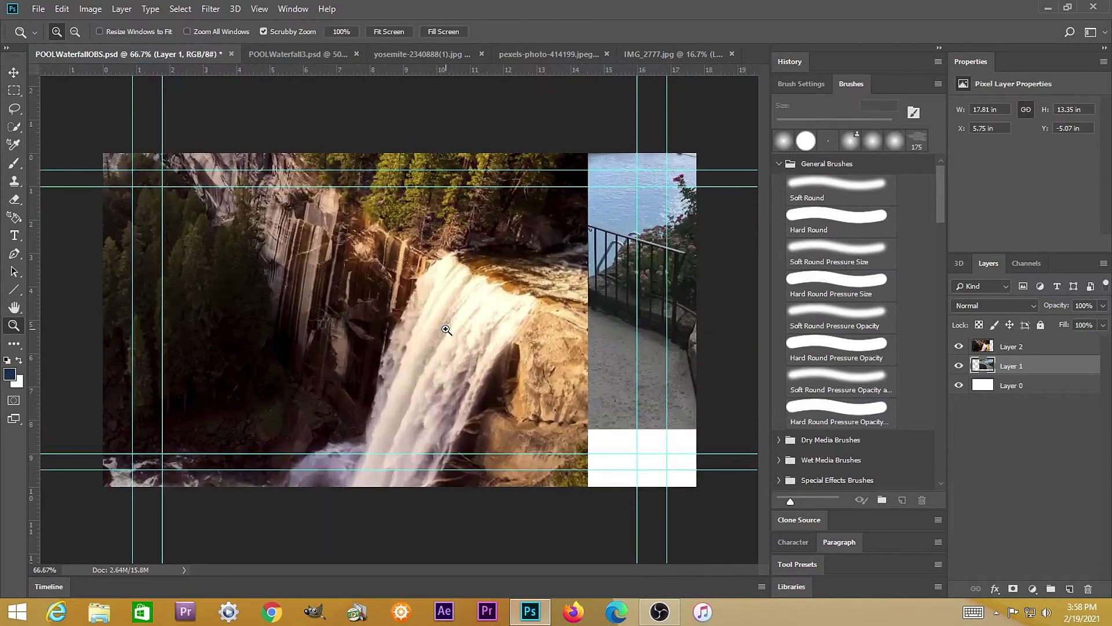
- Lower the waterfall layer's opacity to 48% and shift it about 1.6 in left over the pool photo
left_click(986, 348)
left_click(1103, 307)
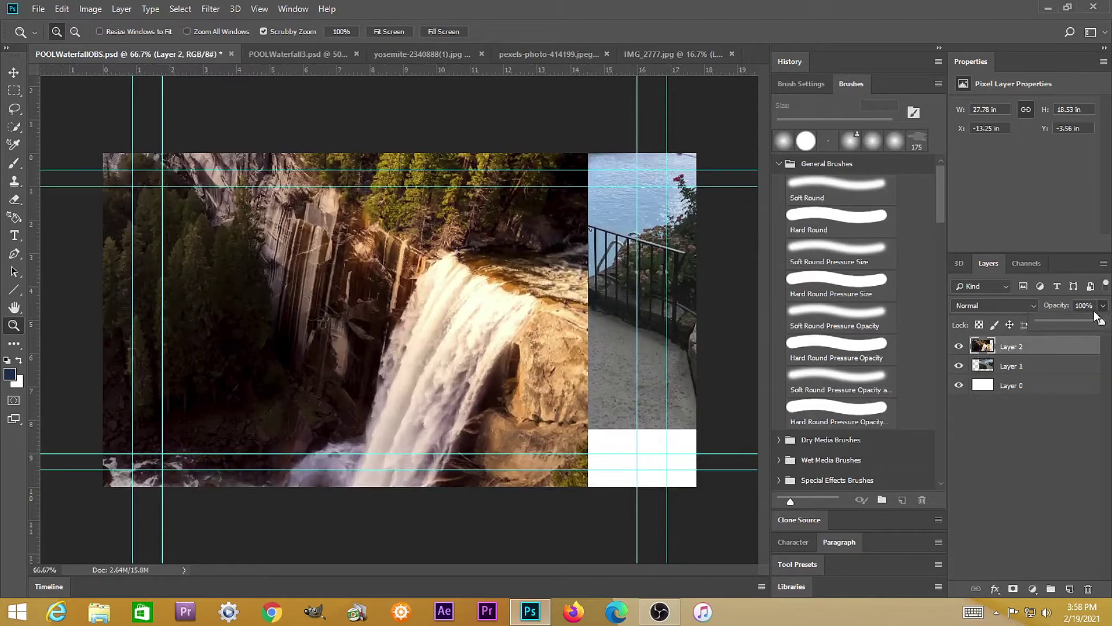
left_click_drag(1069, 317, 1065, 321)
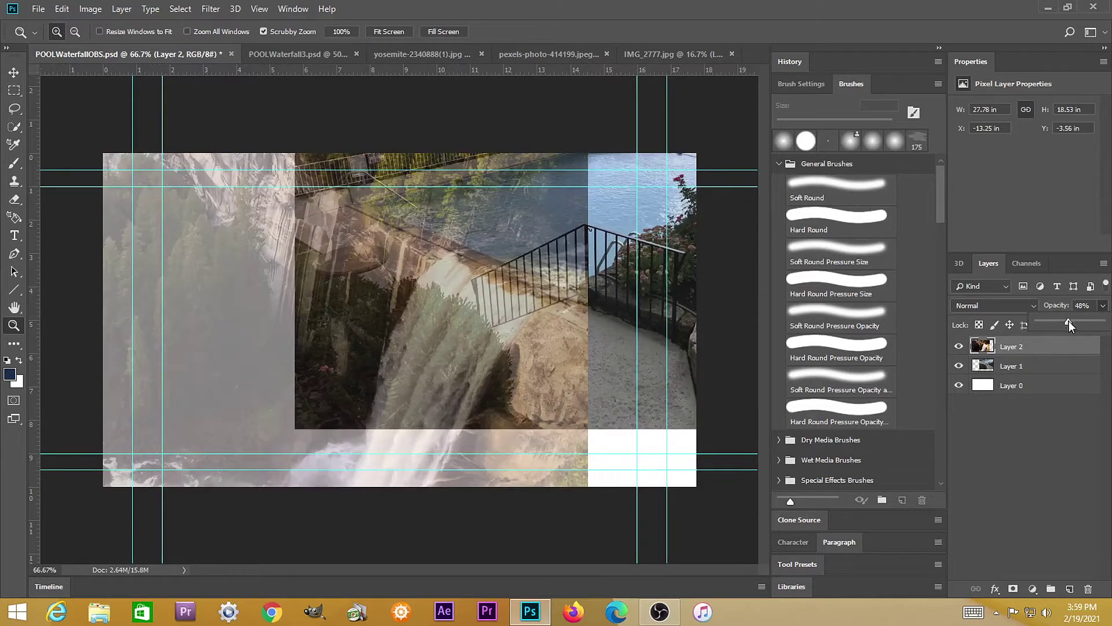
left_click(987, 346)
key("v")
left_click_drag(279, 438, 212, 424)
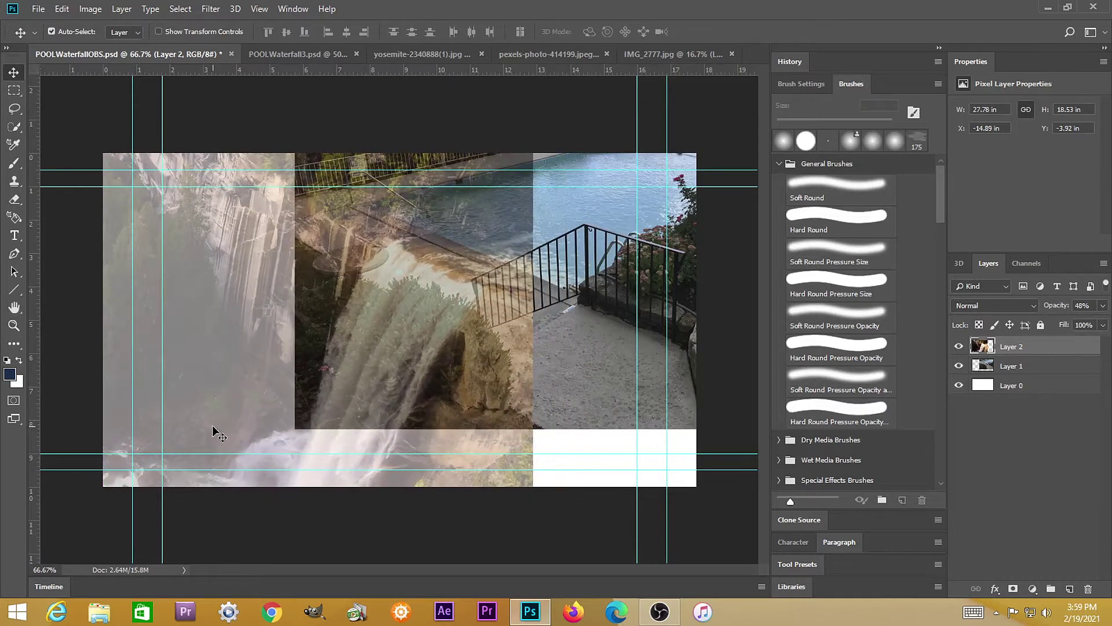
- Scale the pool photo to about 10.5 × 7.9 in and place it along the canvas's upper right edge
left_click(959, 345)
left_click(1011, 366)
key("ctrl+t")
left_click_drag(295, 428, 435, 318)
left_click_drag(544, 236, 384, 387)
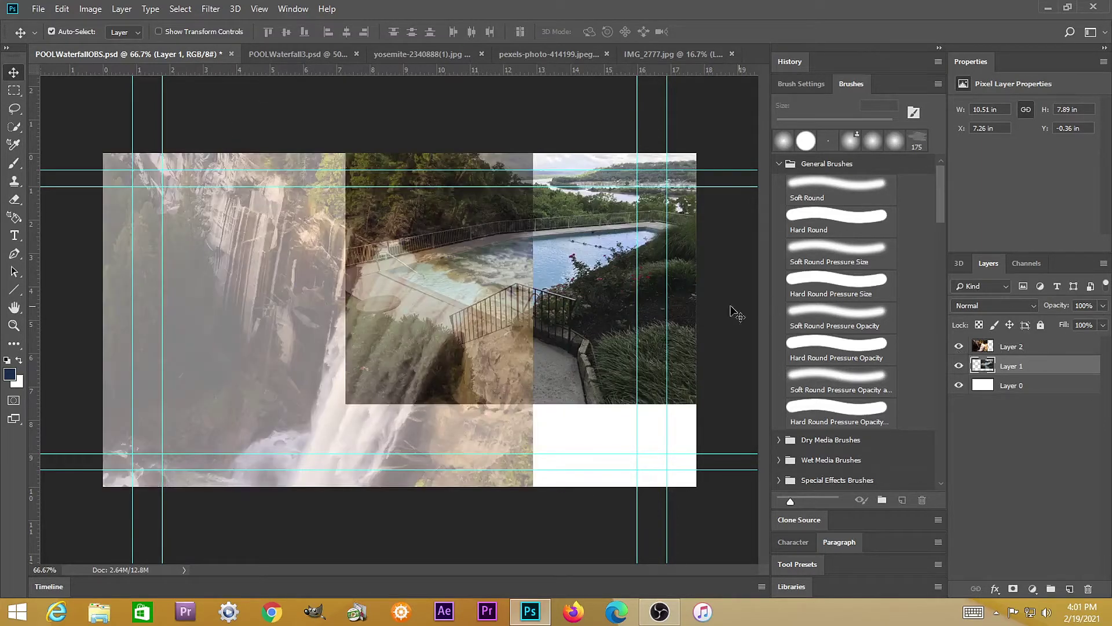
- Nudge the waterfall layer slightly down and add a layer mask to it, leaving the mask selected
left_click_drag(406, 440, 415, 471)
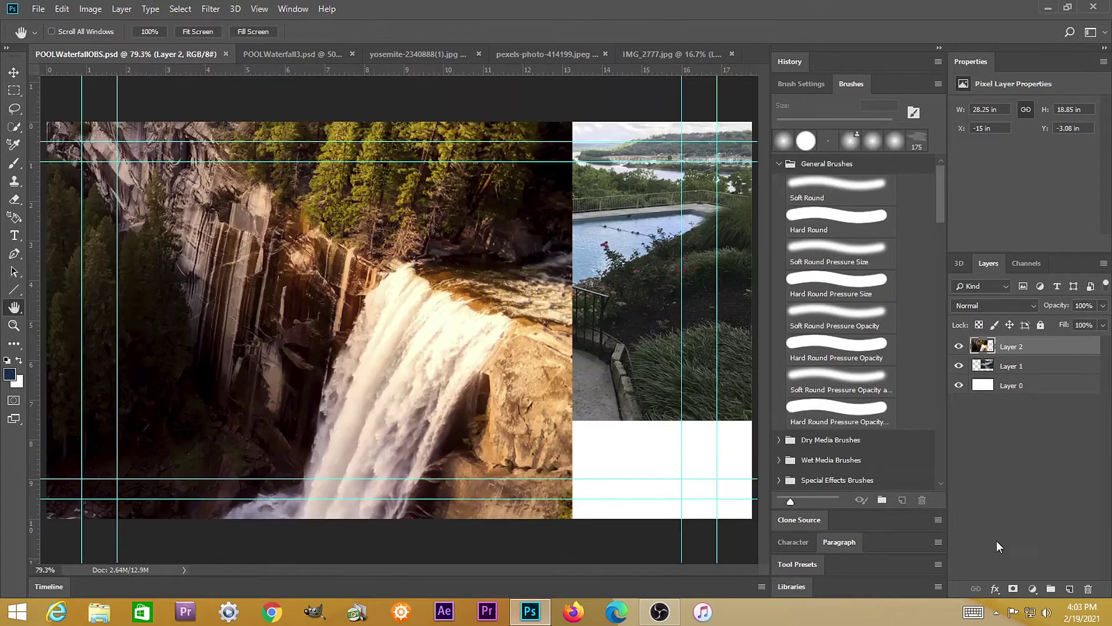
left_click(1013, 589)
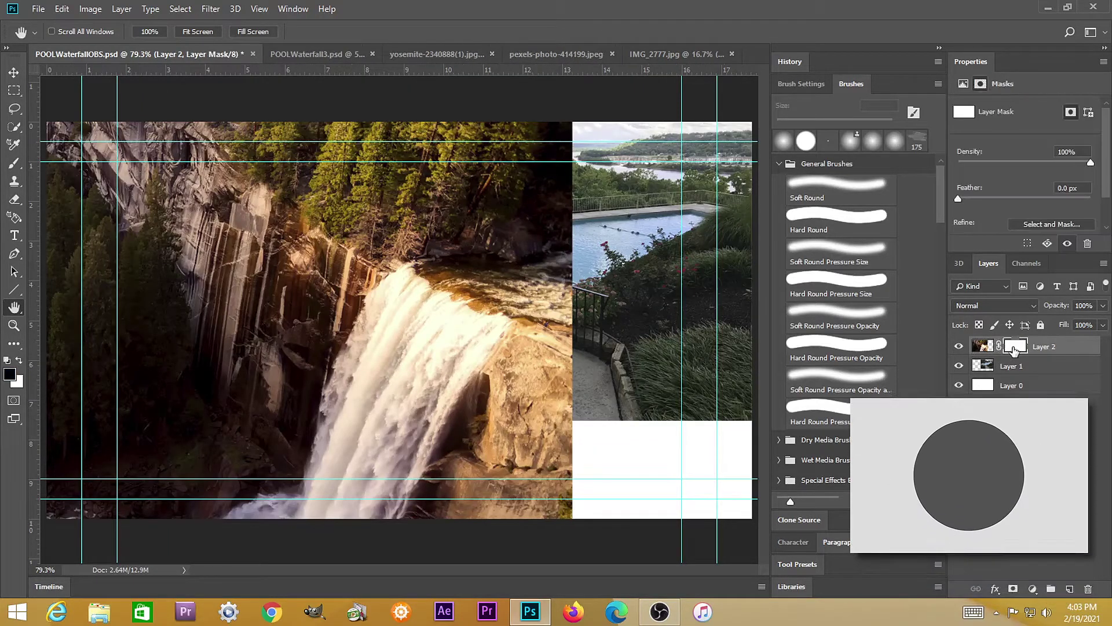
left_click(979, 347)
left_click(1015, 347)
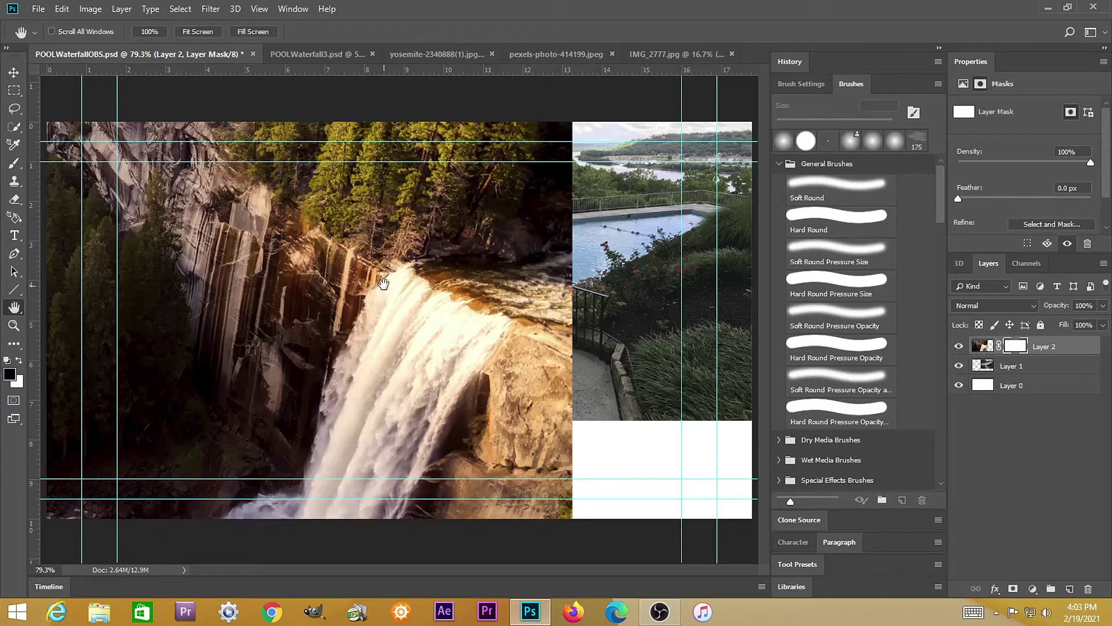
- Paint the waterfall layer's mask with an 80 px Soft Round brush to reveal the pool, fence and hillside behind the falls
key("b")
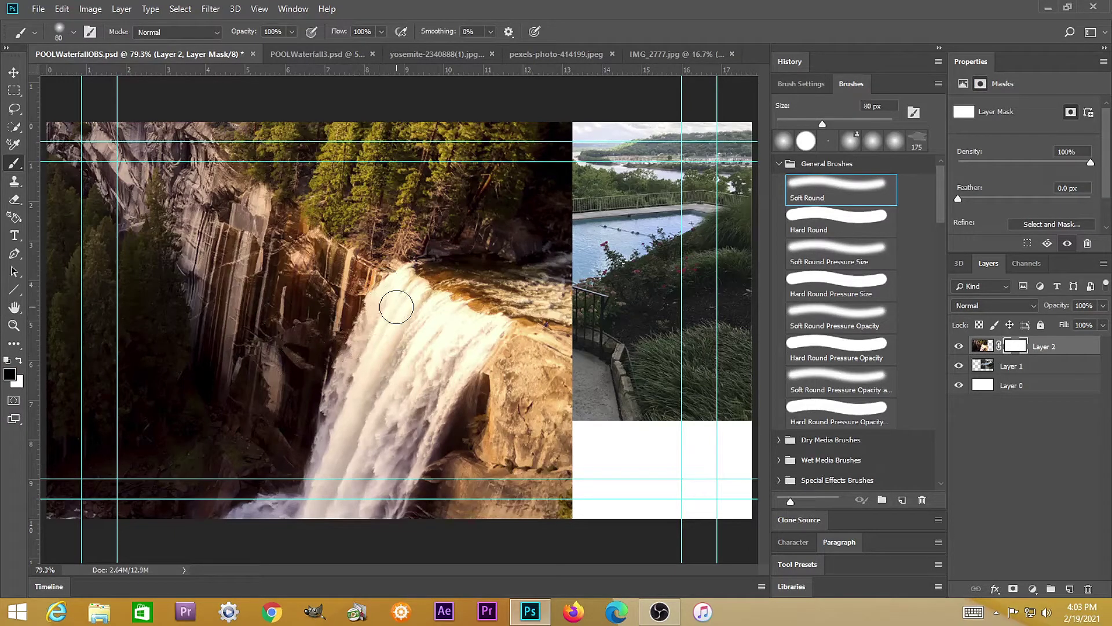
mouse_move(526, 243)
left_mouse_down()
mouse_move(559, 251)
mouse_move(569, 125)
mouse_move(567, 317)
mouse_move(522, 115)
mouse_move(516, 181)
mouse_move(550, 261)
mouse_move(530, 246)
mouse_move(508, 252)
mouse_move(476, 206)
mouse_move(480, 131)
mouse_move(457, 151)
mouse_move(472, 189)
mouse_move(463, 153)
mouse_move(462, 175)
mouse_move(491, 251)
mouse_move(492, 182)
mouse_move(505, 210)
mouse_move(516, 206)
mouse_move(532, 163)
mouse_move(529, 267)
mouse_move(543, 206)
mouse_move(556, 295)
mouse_move(568, 267)
mouse_move(543, 182)
mouse_move(548, 264)
mouse_move(529, 129)
mouse_move(495, 141)
mouse_move(494, 121)
mouse_move(482, 127)
mouse_move(492, 144)
mouse_move(469, 168)
mouse_move(477, 211)
mouse_move(507, 202)
left_mouse_up()
key("x")
key("x")
key("x")
mouse_move(434, 197)
left_mouse_down()
mouse_move(448, 131)
mouse_move(445, 197)
mouse_move(466, 185)
mouse_move(467, 162)
mouse_move(498, 182)
mouse_move(482, 189)
mouse_move(500, 134)
mouse_move(500, 185)
left_mouse_up()
key("x")
key("x")
mouse_move(511, 240)
left_mouse_down()
mouse_move(468, 229)
mouse_move(480, 226)
mouse_move(422, 236)
mouse_move(495, 249)
mouse_move(506, 235)
mouse_move(515, 249)
mouse_move(562, 245)
mouse_move(577, 255)
mouse_move(563, 267)
mouse_move(425, 274)
mouse_move(547, 281)
mouse_move(519, 301)
left_mouse_up()
key("x")
key("x")
key("x")
left_click_drag(539, 264, 523, 263)
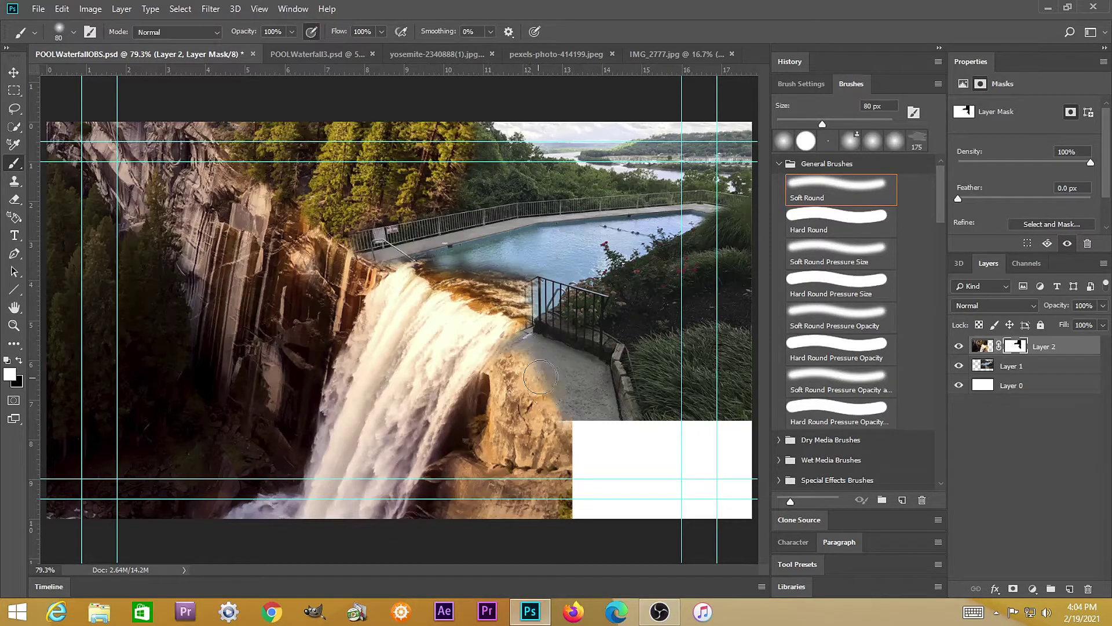
- Refine the mask along the cliff edge beside the railing and walkway, and undo the last brush change
left_click_drag(541, 377, 545, 377)
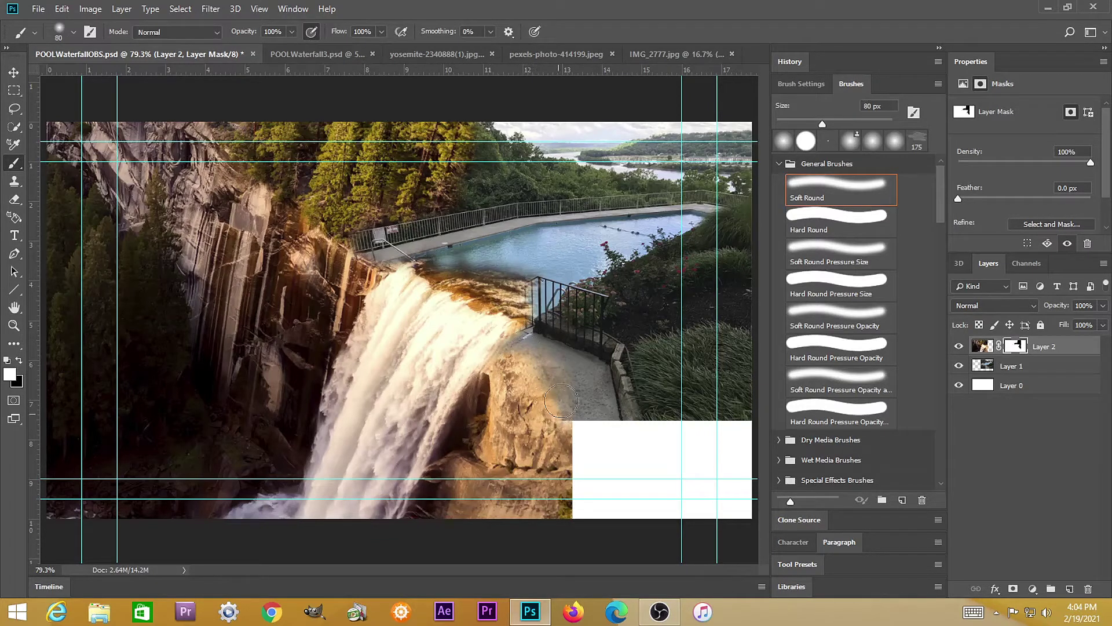
key("x")
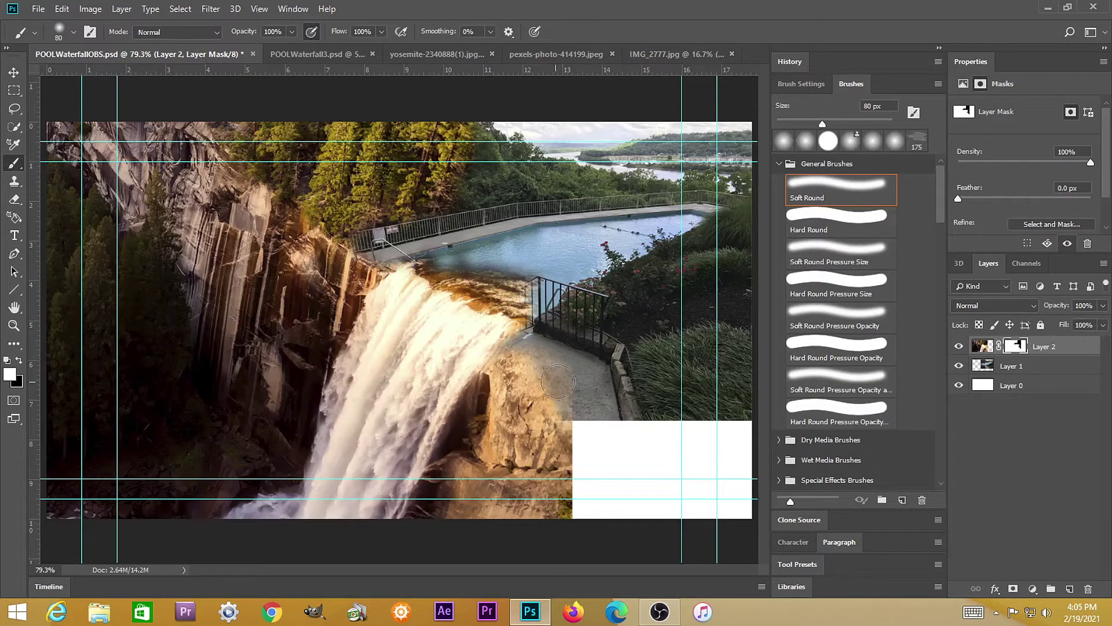
key("ctrl+z")
- Unlock the background of yosemite-2340888(1).jpg and lasso the tree-covered cliff beside the waterfall, extending the selection along its far side
left_click(439, 54)
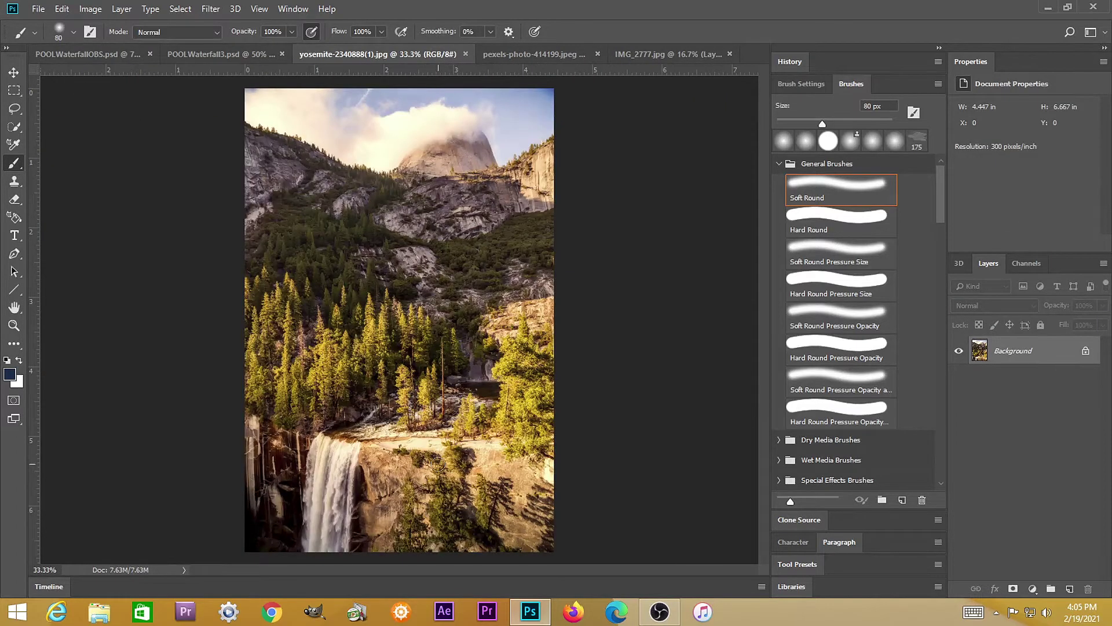
left_click(1085, 353)
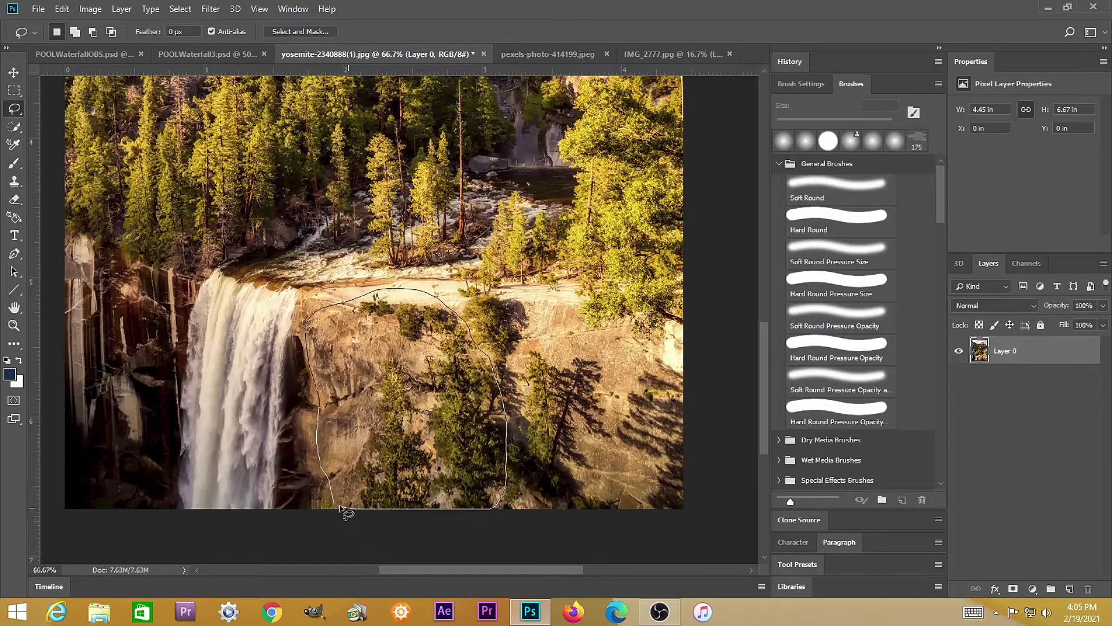
left_click_drag(340, 509, 341, 510)
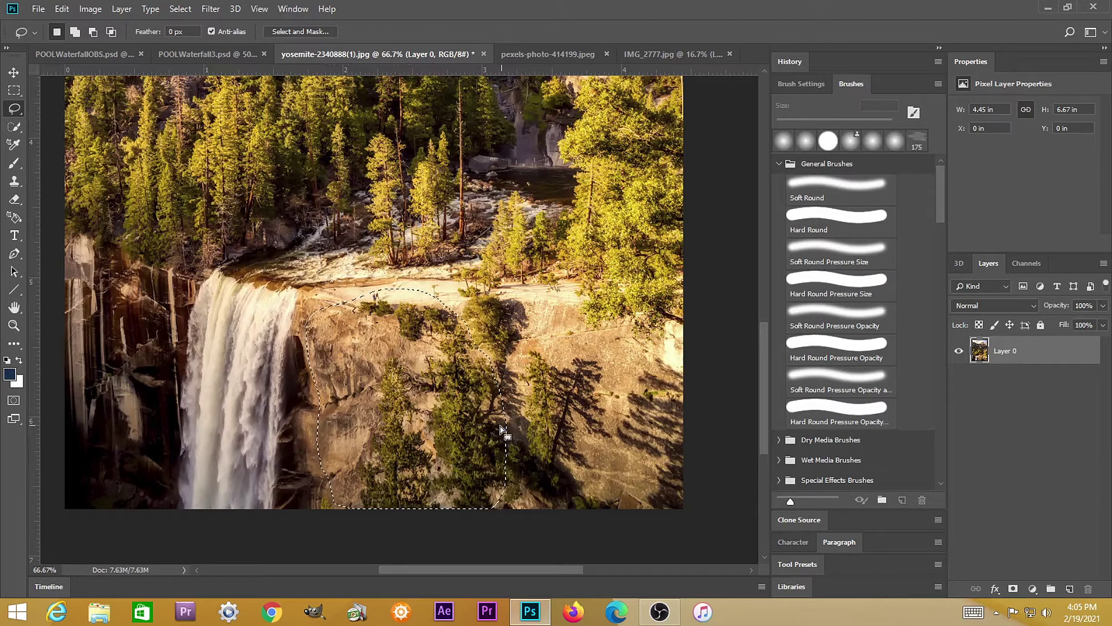
key("shift")
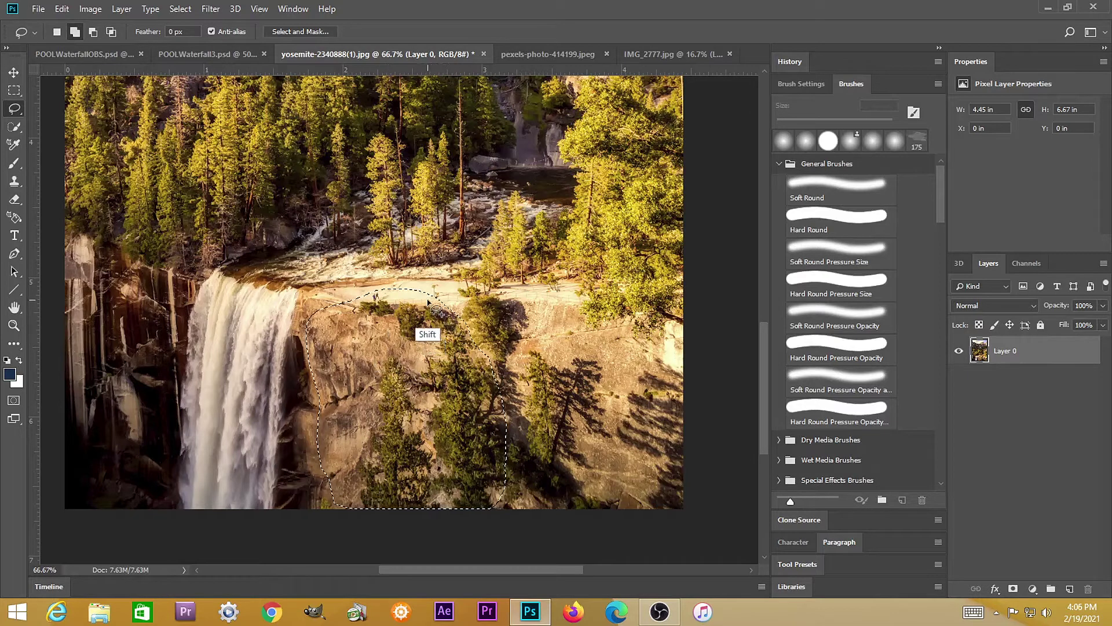
mouse_move(428, 298)
left_mouse_down()
mouse_move(501, 292)
mouse_move(527, 344)
mouse_move(539, 413)
mouse_move(527, 485)
mouse_move(502, 510)
mouse_move(475, 509)
left_mouse_up()
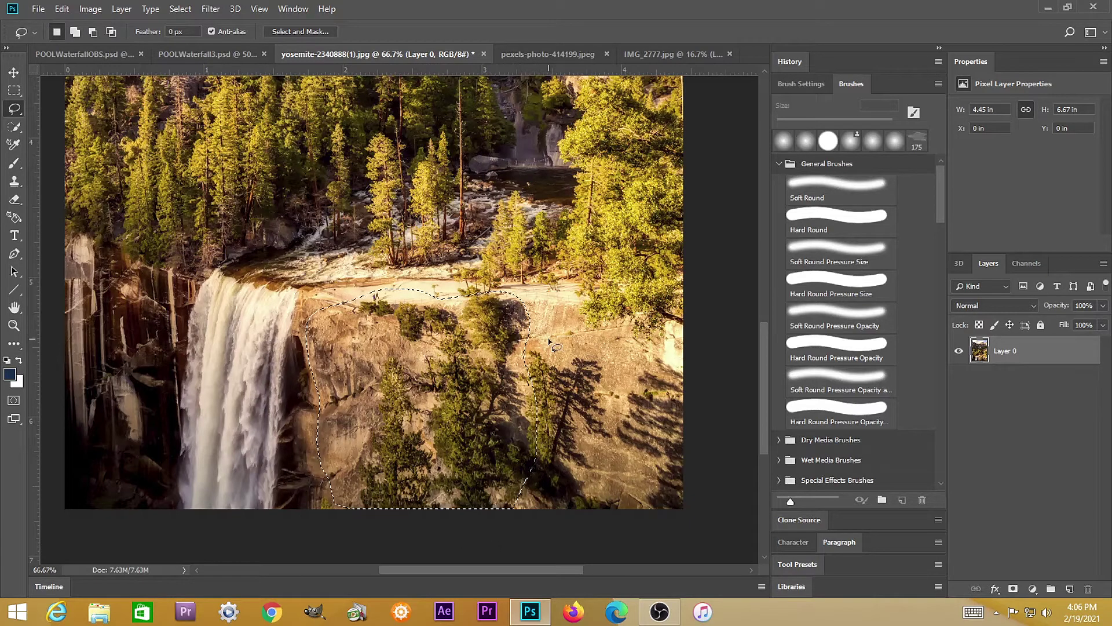
- Copy the selected cliff to its own layer and bring that layer into POOLWaterfallOBS.psd
key("ctrl+j")
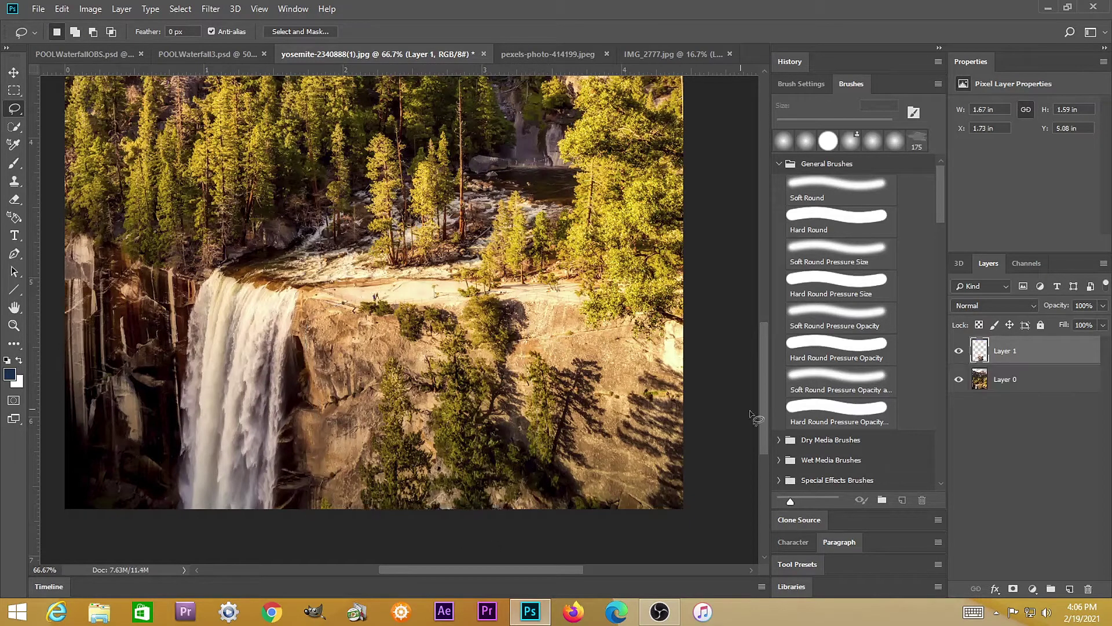
left_click(959, 380)
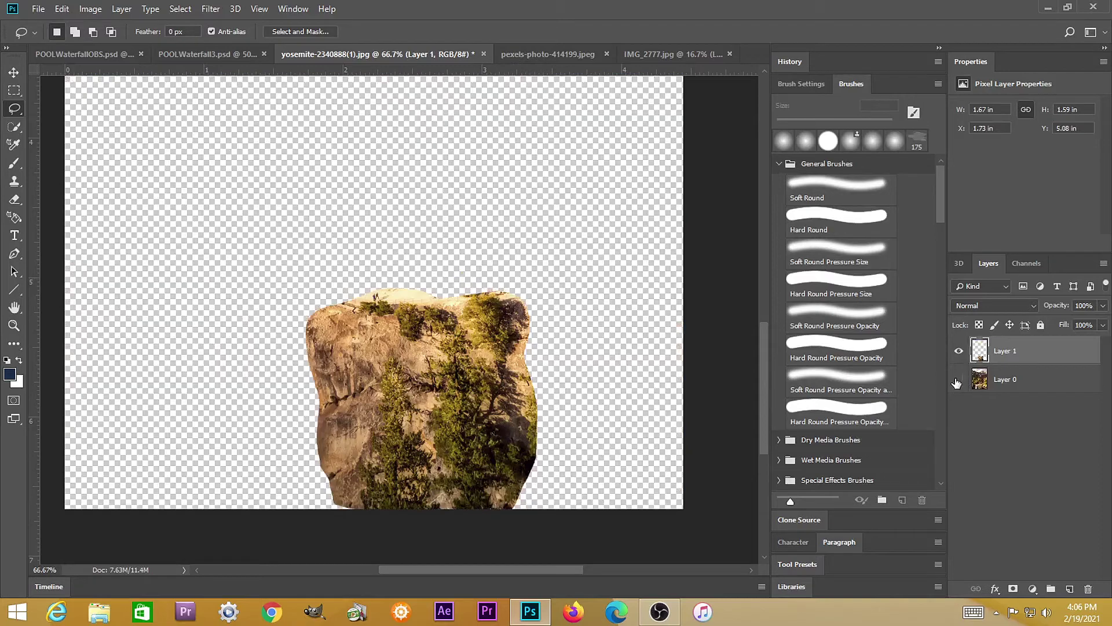
left_click(959, 381)
left_click_drag(972, 344, 410, 331)
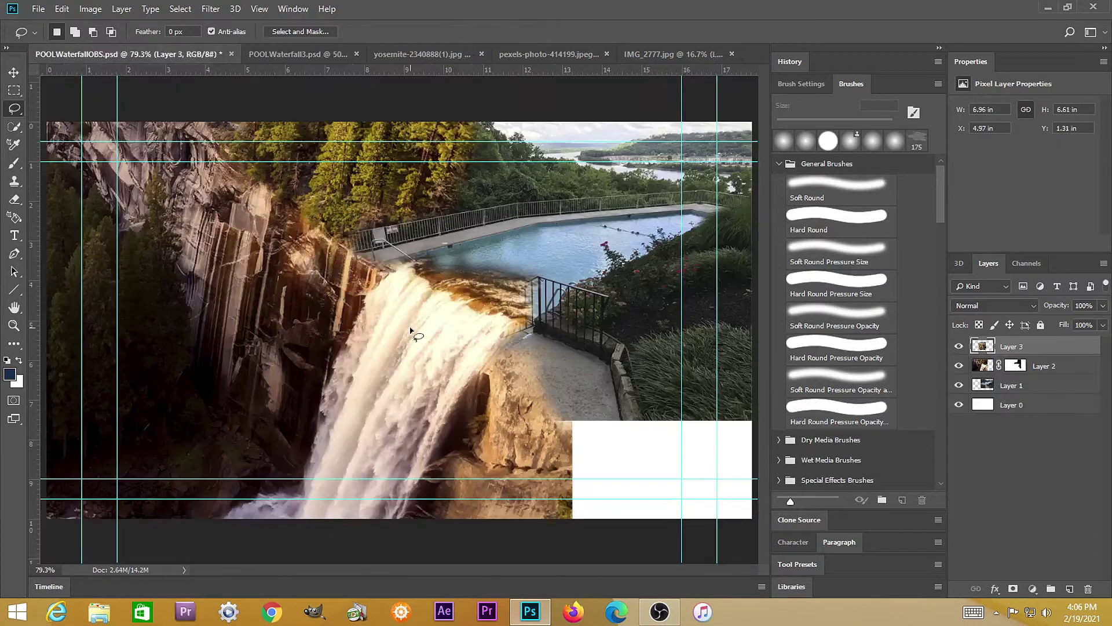
- Rename the copied cliff layer "more rocks" and move it over the blank white area below the walkway and hillside
double_click(1001, 345)
type("shore")
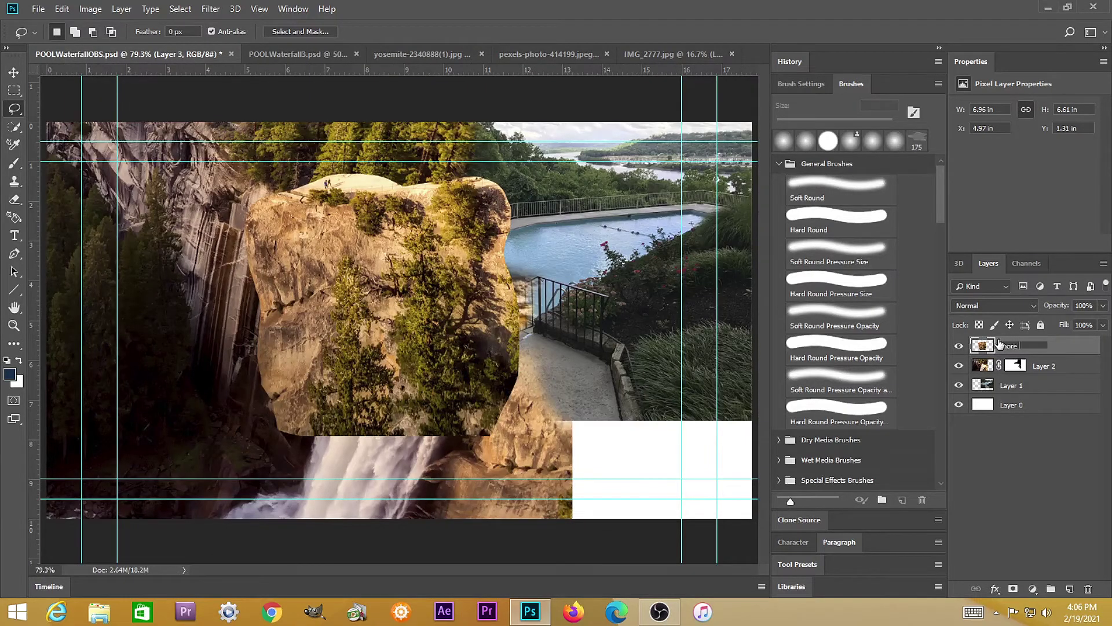
type(" rocks")
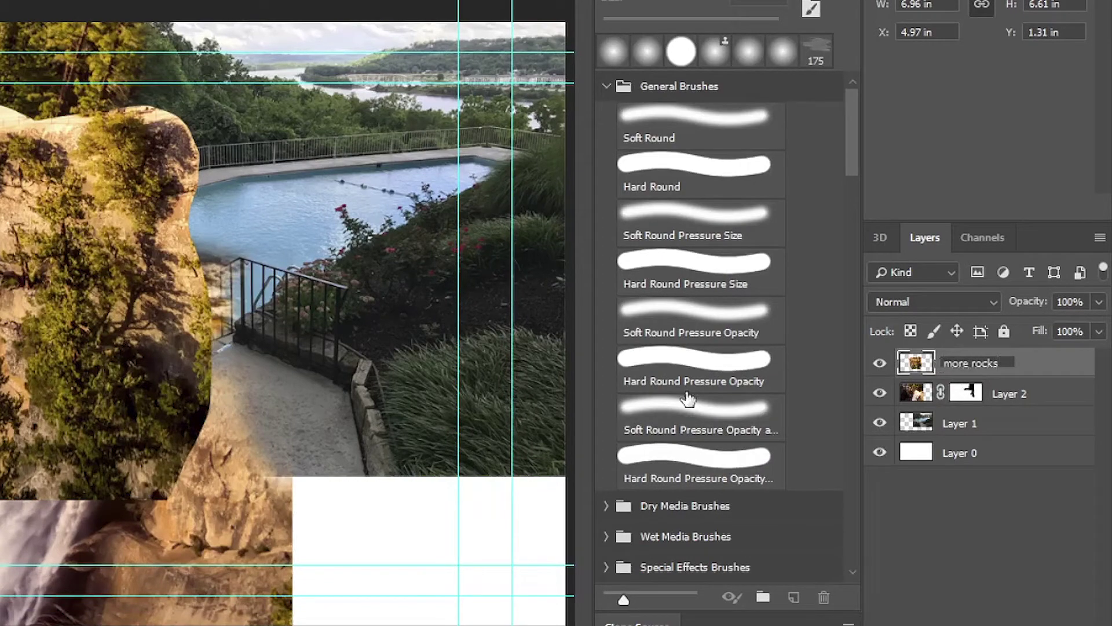
left_click(907, 367)
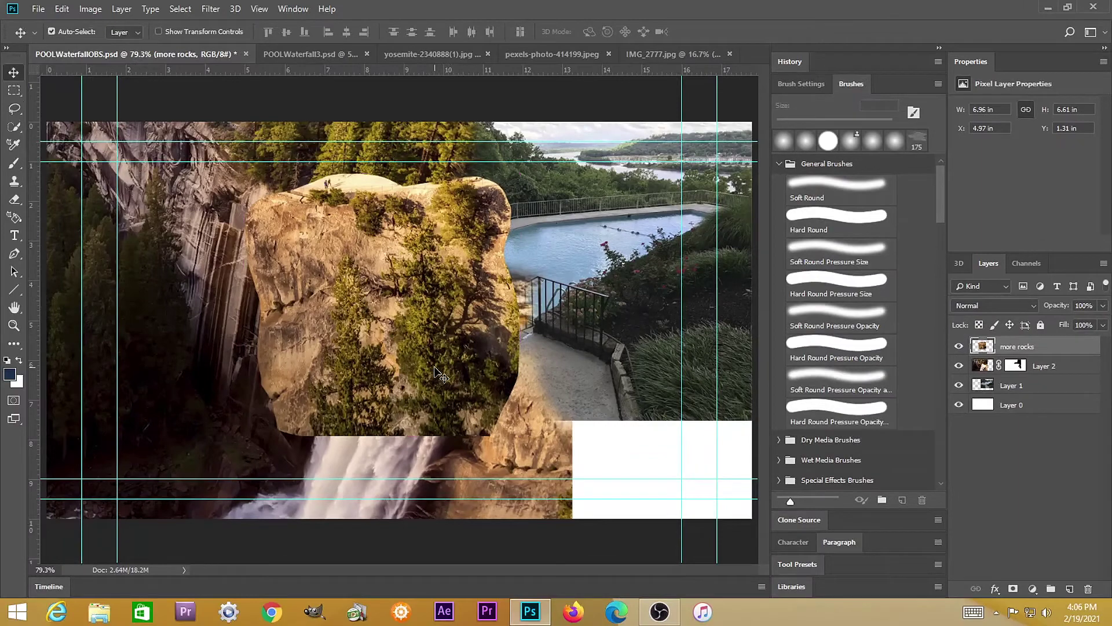
left_click_drag(389, 377, 650, 580)
mouse_move(621, 444)
left_mouse_down()
mouse_move(657, 482)
mouse_move(638, 500)
mouse_move(634, 486)
mouse_move(632, 514)
mouse_move(640, 489)
mouse_move(624, 456)
left_mouse_up()
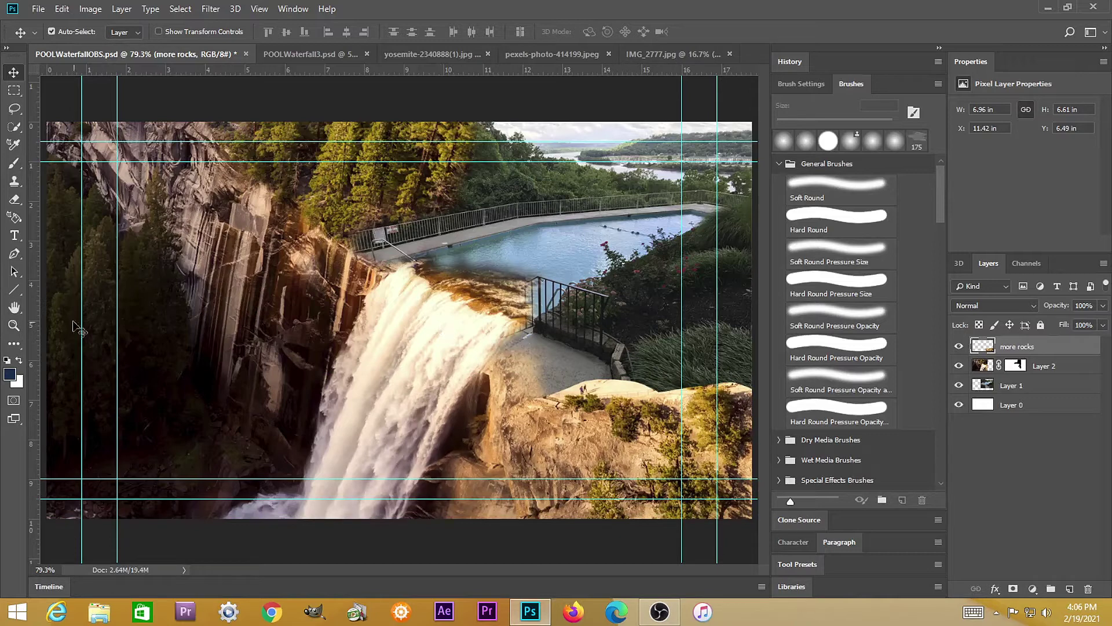
- Erase the upper edge of the more rocks layer with a Soft Round eraser at 41% opacity, reducing it to 90 px around the walkway
left_click(14, 199)
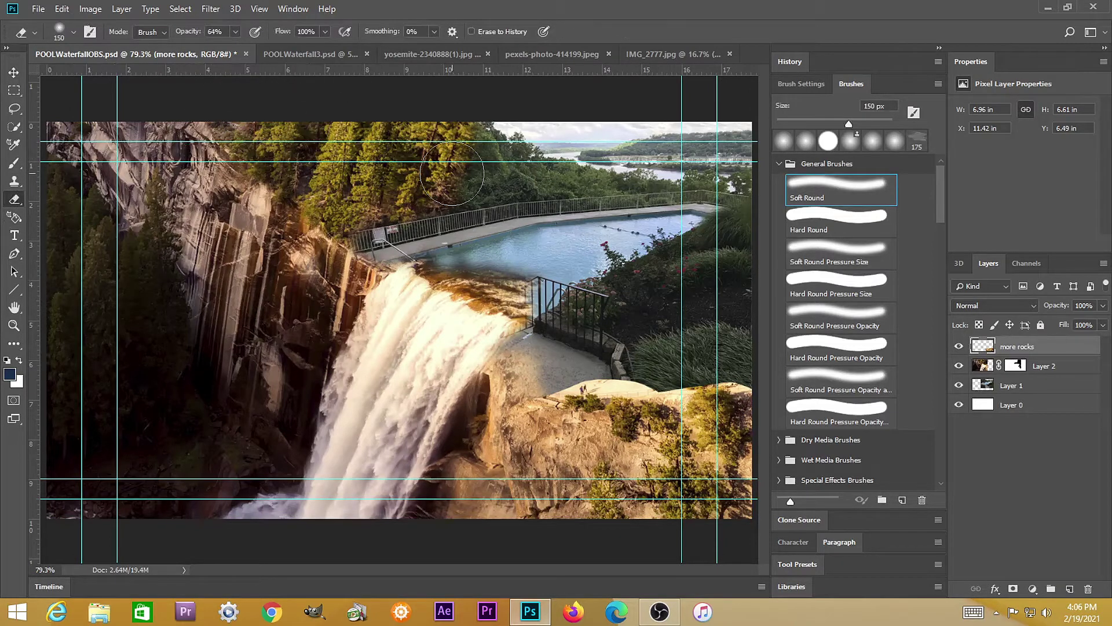
left_click(235, 33)
left_click(222, 46)
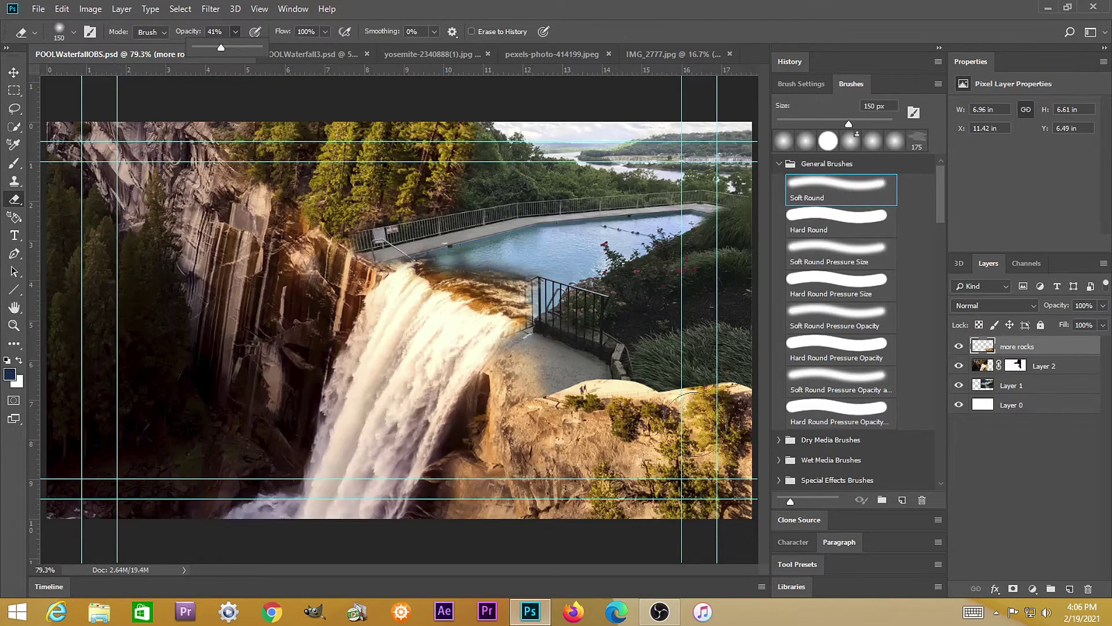
left_click(640, 364)
mouse_move(640, 363)
left_mouse_down()
mouse_move(597, 359)
mouse_move(609, 364)
left_mouse_up()
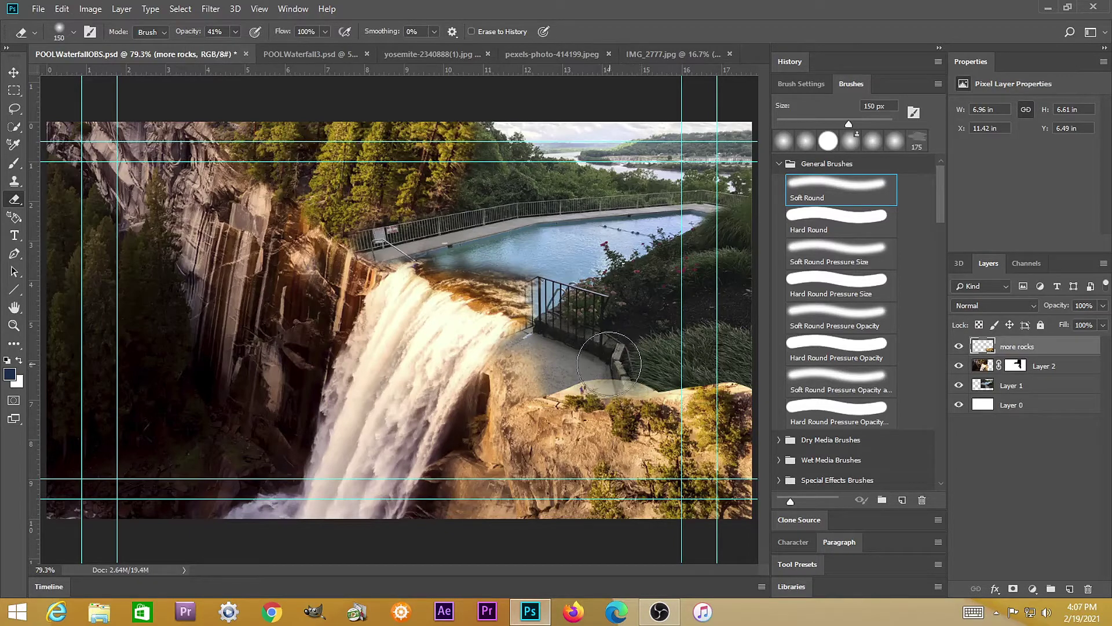
key("bracketleft")
key("bracketleft")
key("bracketleft")
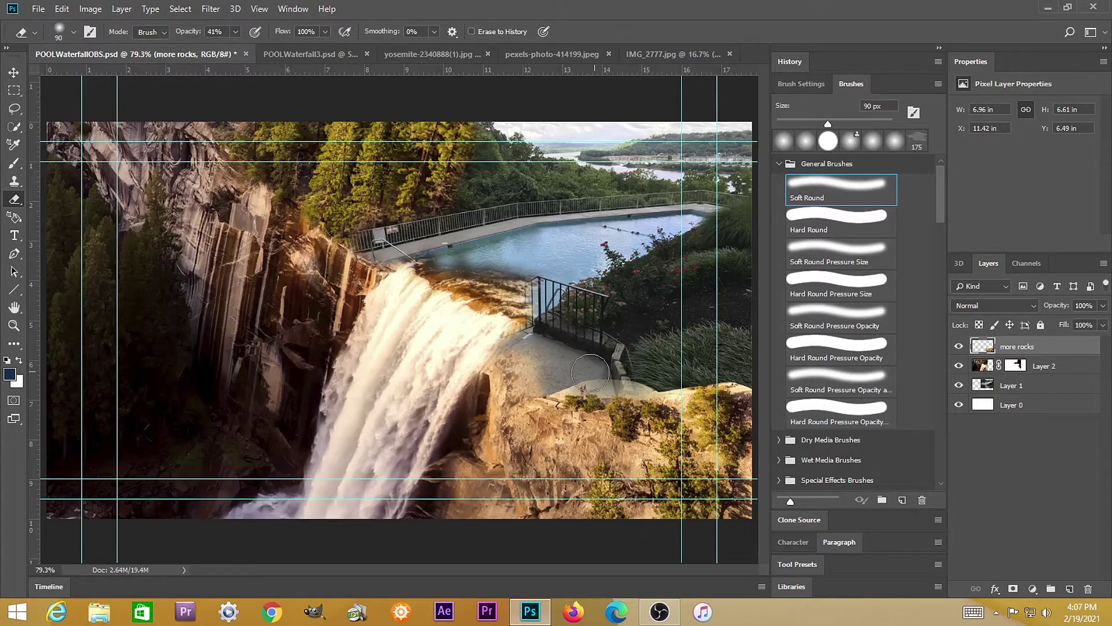
mouse_move(603, 374)
left_mouse_down()
mouse_move(570, 380)
mouse_move(758, 378)
mouse_move(685, 367)
mouse_move(667, 383)
mouse_move(705, 373)
mouse_move(672, 384)
mouse_move(686, 380)
mouse_move(673, 365)
mouse_move(561, 380)
left_mouse_up()
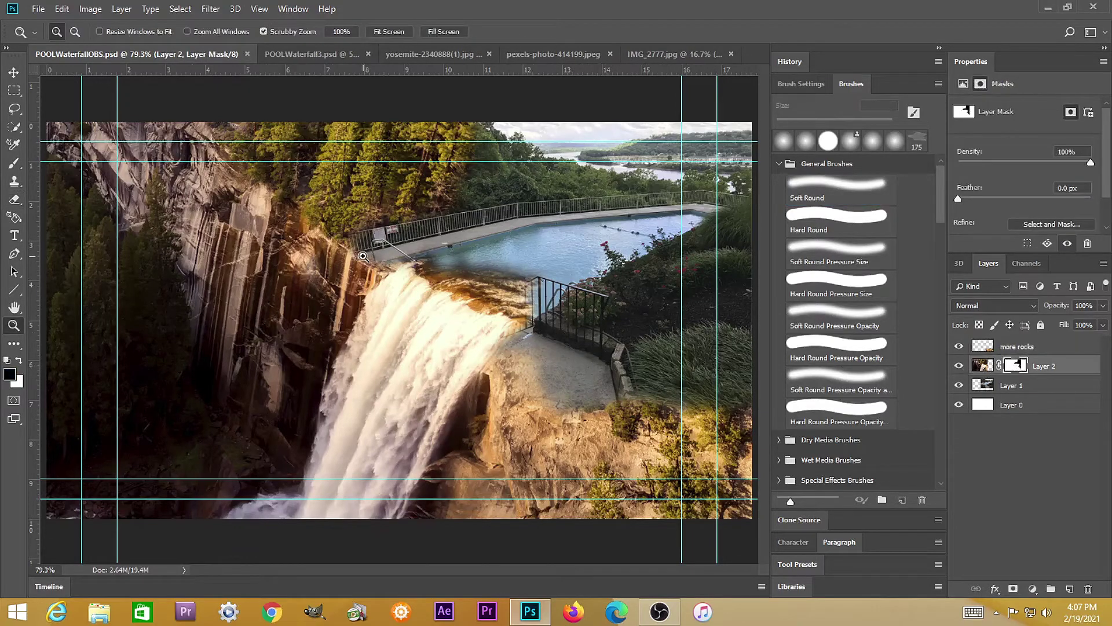
- Refine Layer 2's mask at the fence's end with a 25 px Hard Round brush, undoing the first stroke and painting in white instead
left_click(363, 256)
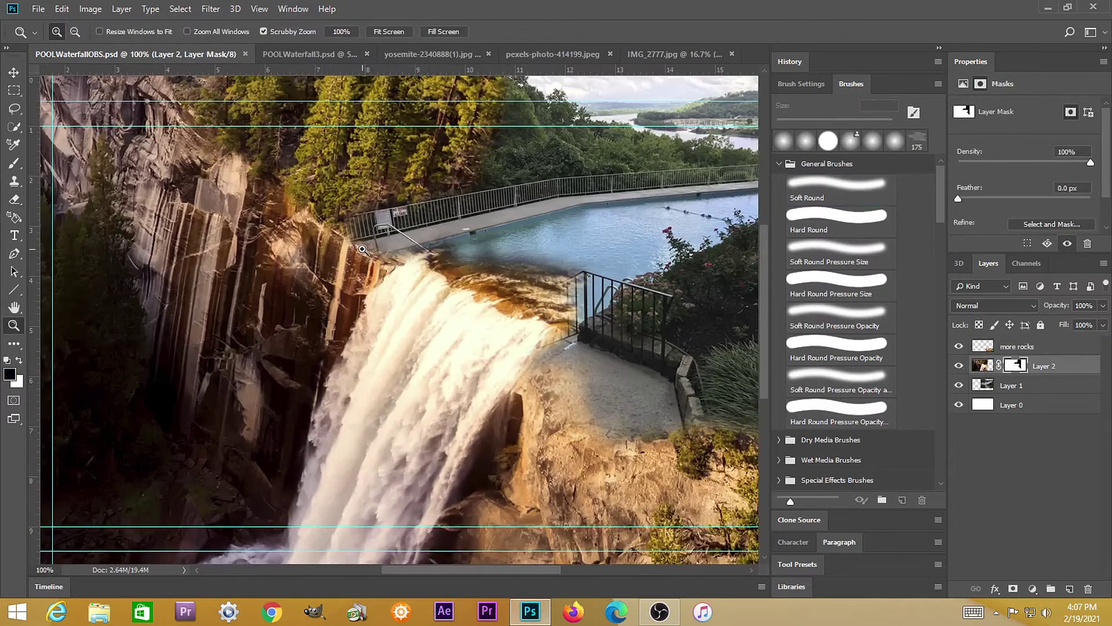
left_click(362, 248)
left_click(358, 245)
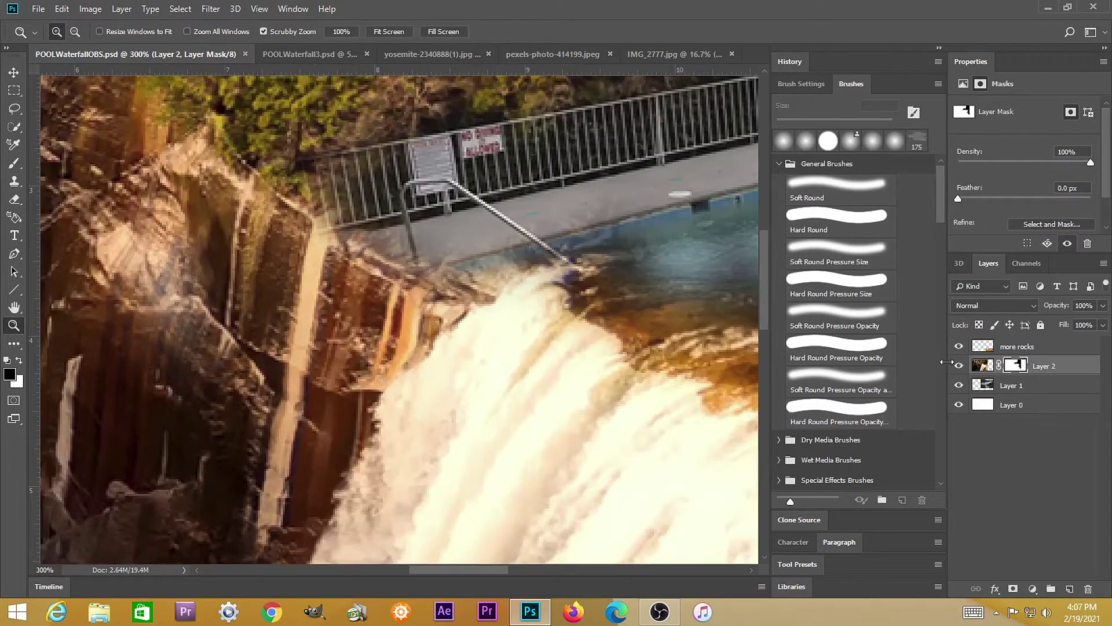
key("b")
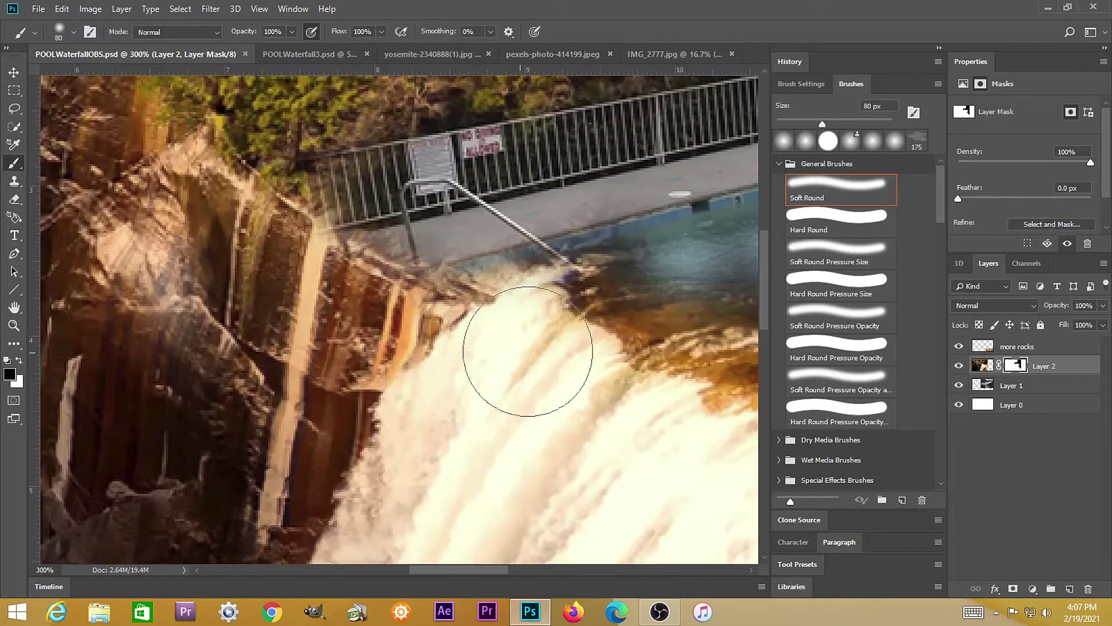
left_click(836, 215)
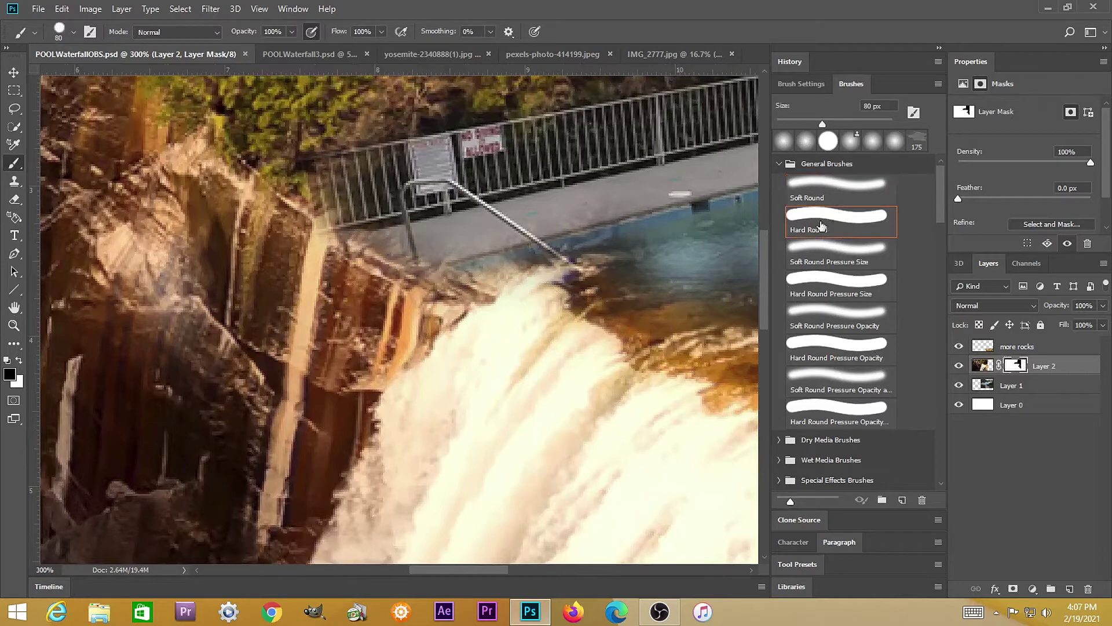
key("bracketleft")
key("bracketleft")
key("bracketleft")
key("bracketleft")
key("bracketleft")
key("bracketleft")
key("bracketleft")
mouse_move(311, 255)
left_mouse_down()
mouse_move(290, 162)
mouse_move(303, 241)
left_mouse_up()
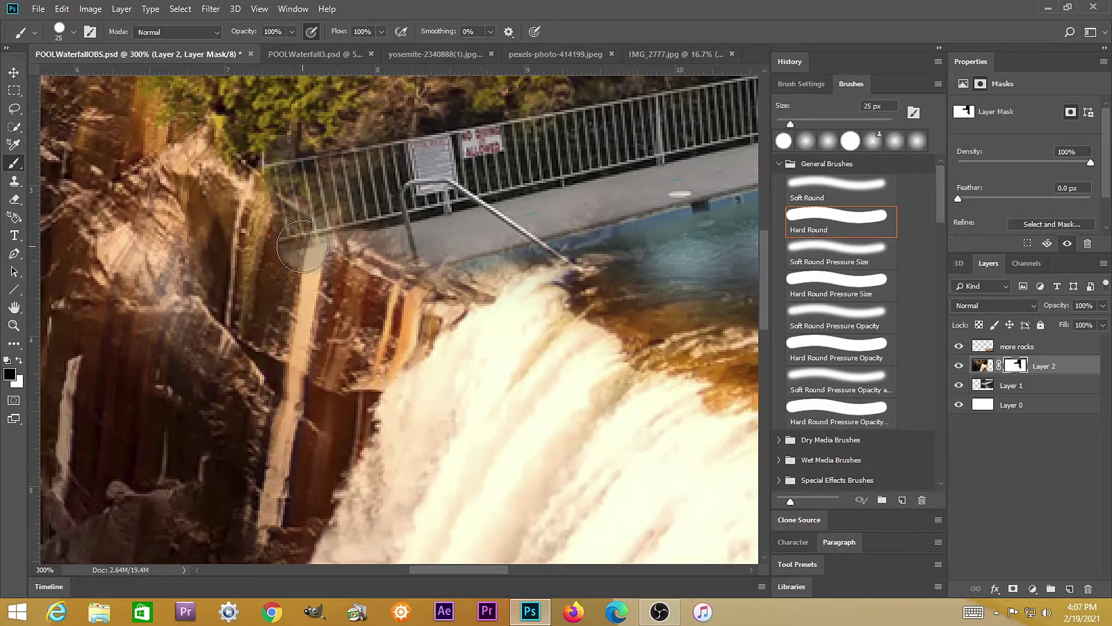
key("ctrl+z")
key("x")
mouse_move(310, 244)
left_mouse_down()
mouse_move(318, 217)
mouse_move(281, 152)
mouse_move(319, 231)
mouse_move(330, 215)
mouse_move(310, 174)
mouse_move(319, 249)
left_mouse_up()
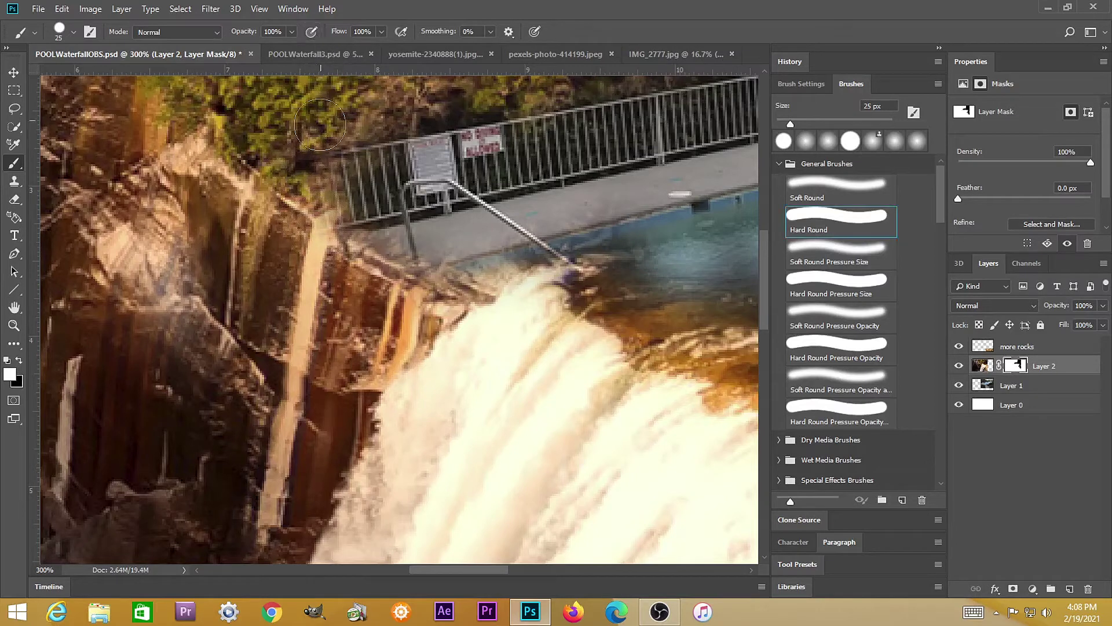
mouse_move(320, 124)
left_mouse_down()
mouse_move(311, 269)
mouse_move(327, 258)
mouse_move(313, 154)
left_mouse_up()
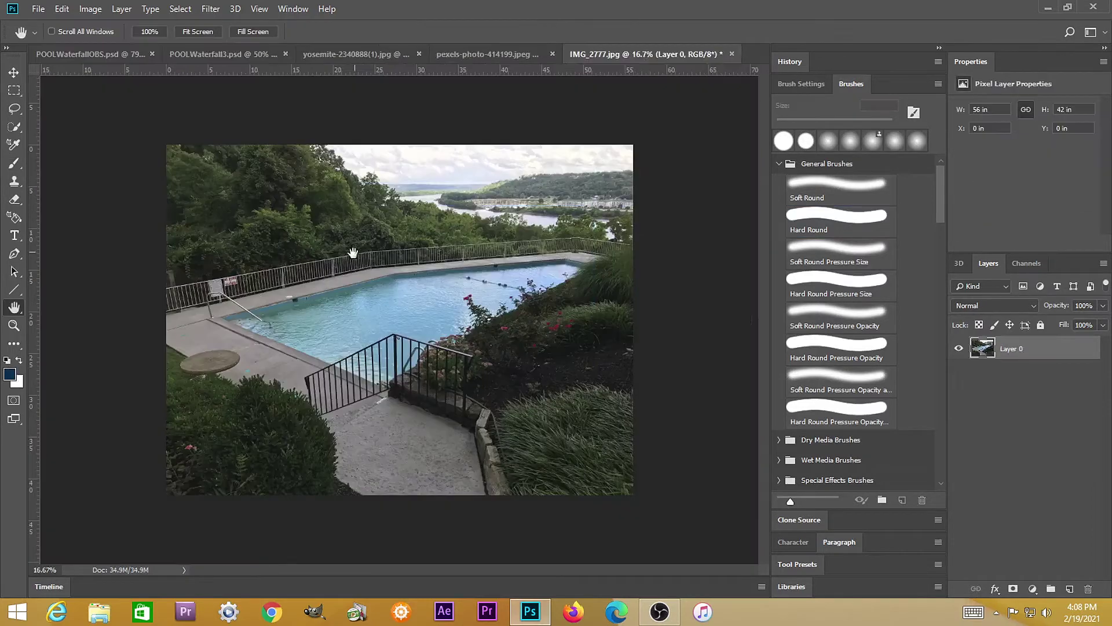
- Lasso the grass in the lower corner of IMG_2777.jpg, copy it to its own layer and bring that layer into POOLWaterfallOBS.psd
key("l")
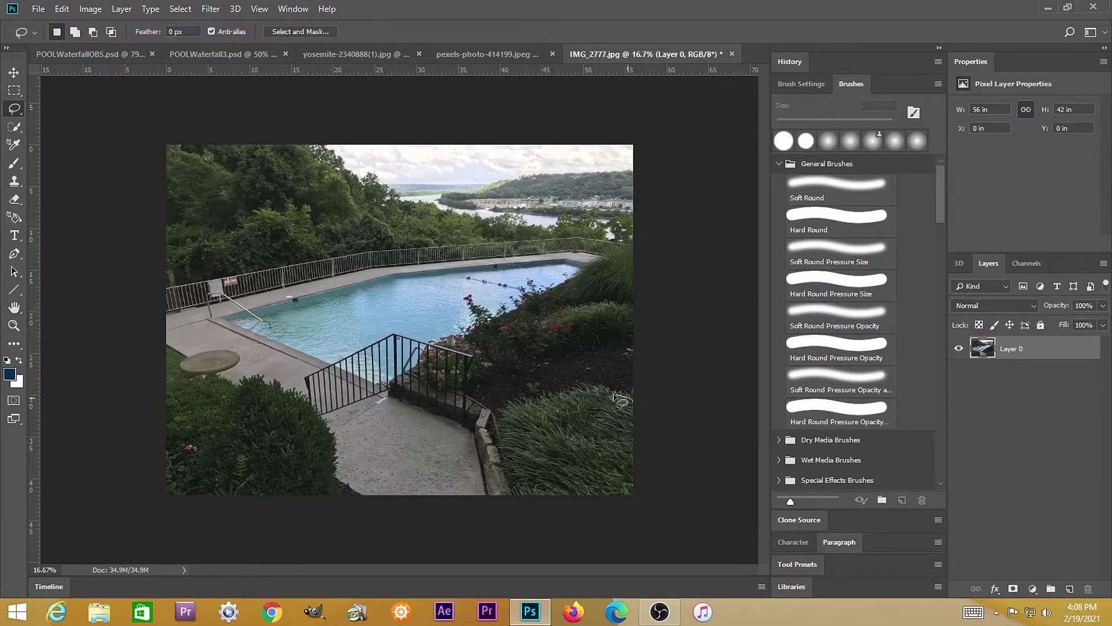
mouse_move(519, 475)
left_mouse_down()
mouse_move(535, 495)
mouse_move(578, 502)
mouse_move(640, 482)
mouse_move(638, 400)
left_mouse_up()
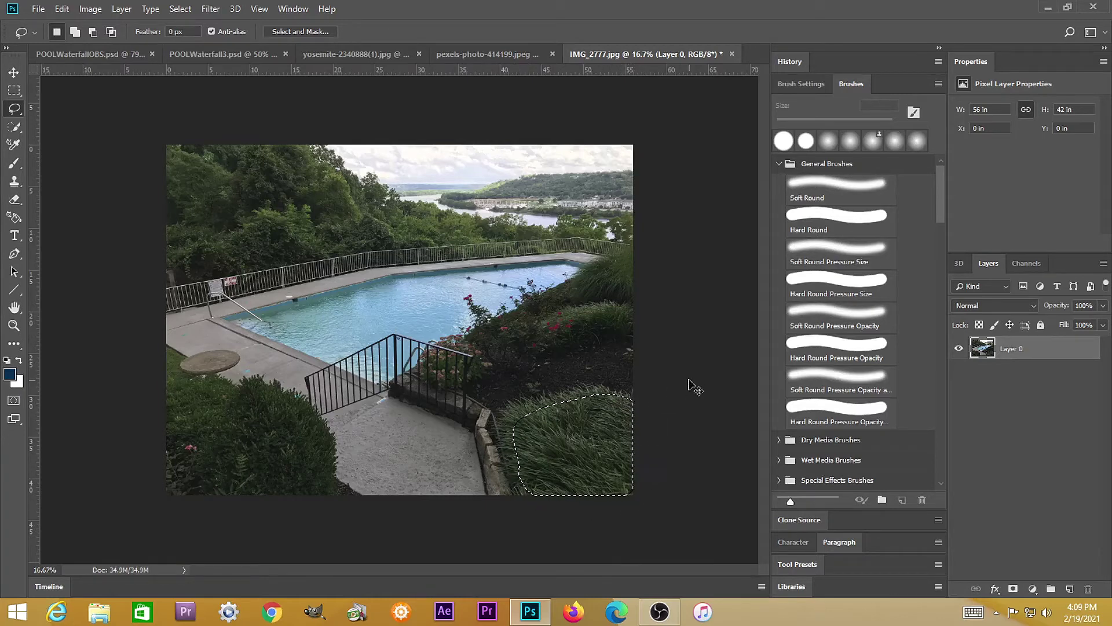
key("ctrl+j")
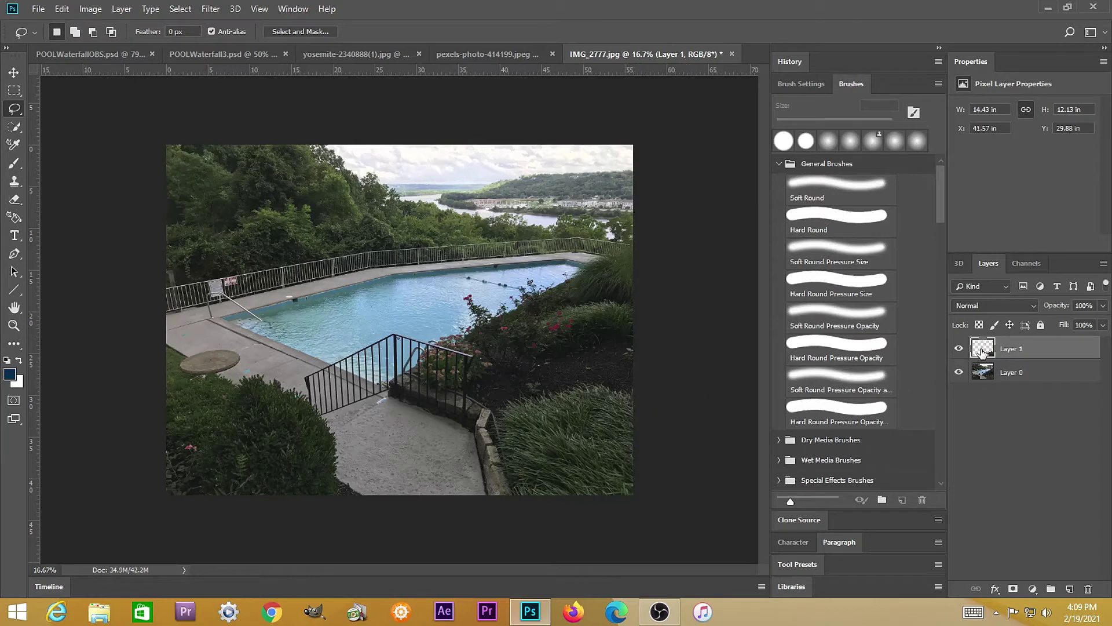
left_click_drag(954, 343, 565, 410)
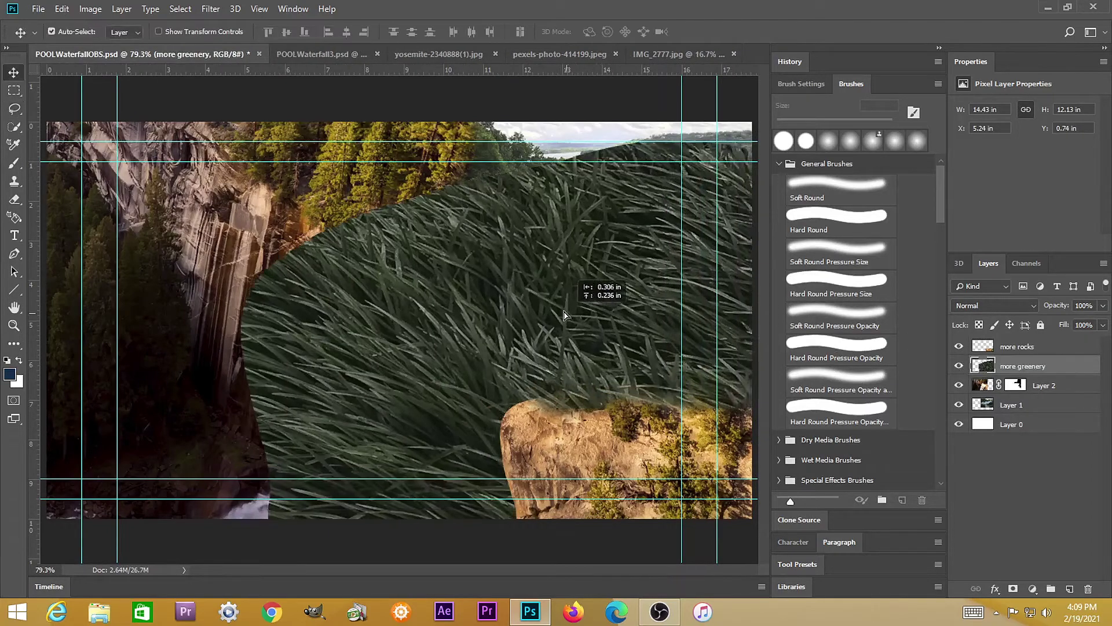
- Name the grass layer "more greenery" and scale it down proportionally to about 34.6%
left_click_drag(558, 278, 510, 275)
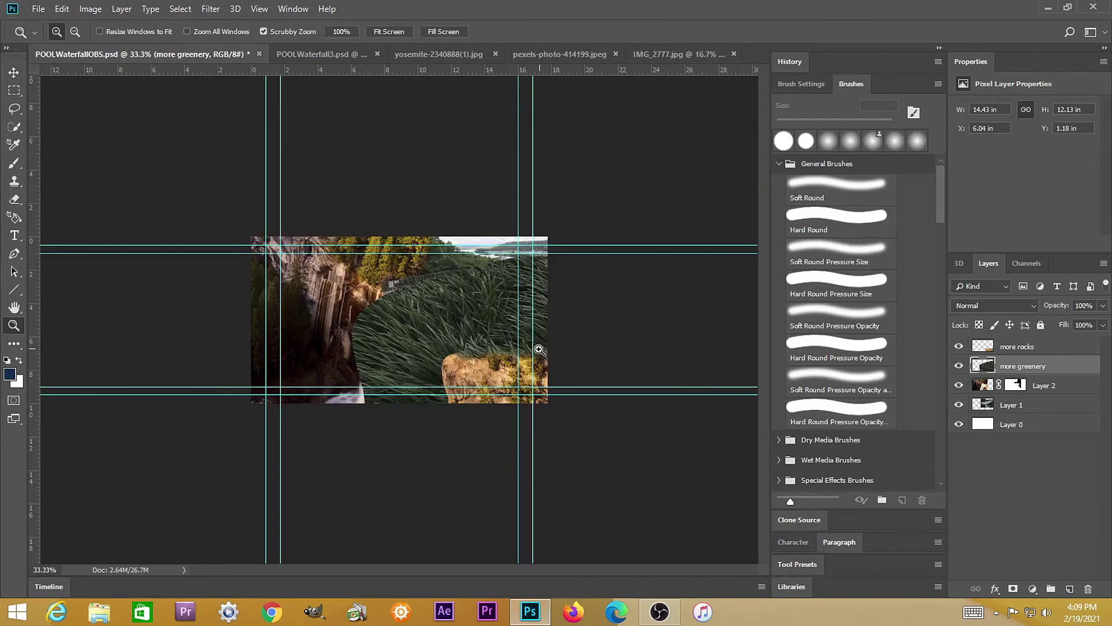
key("ctrl+t")
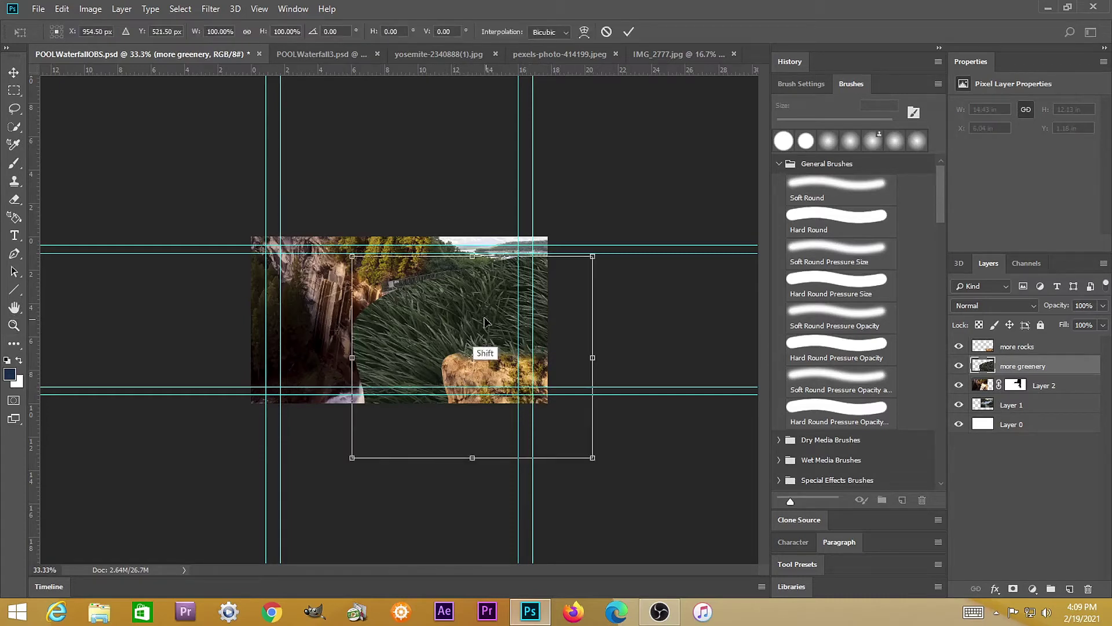
key("shift")
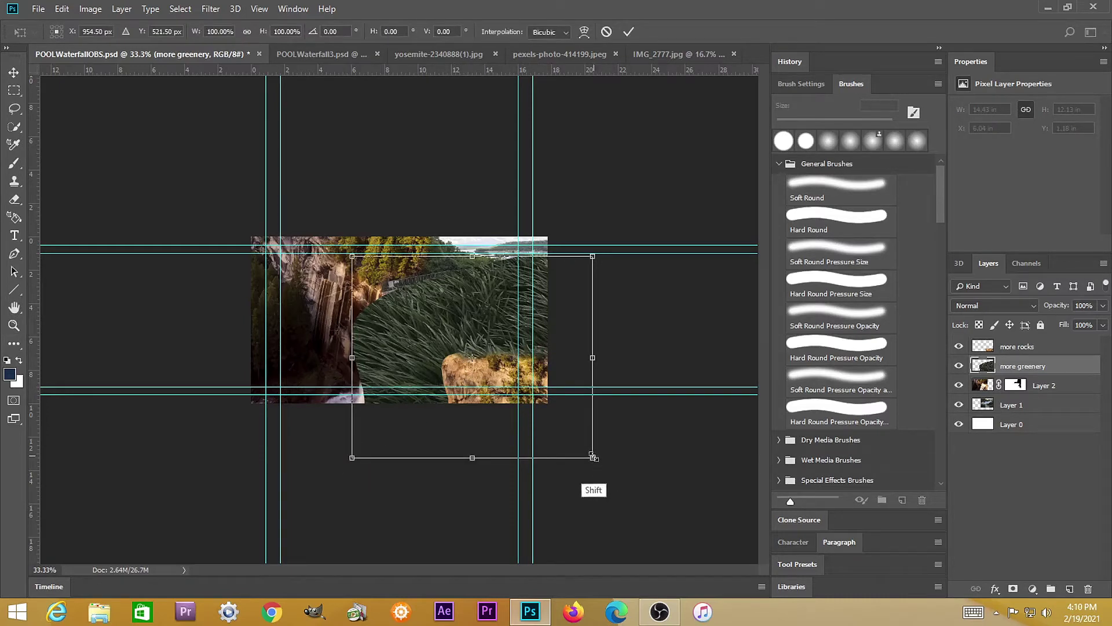
left_click_drag(592, 457, 443, 311)
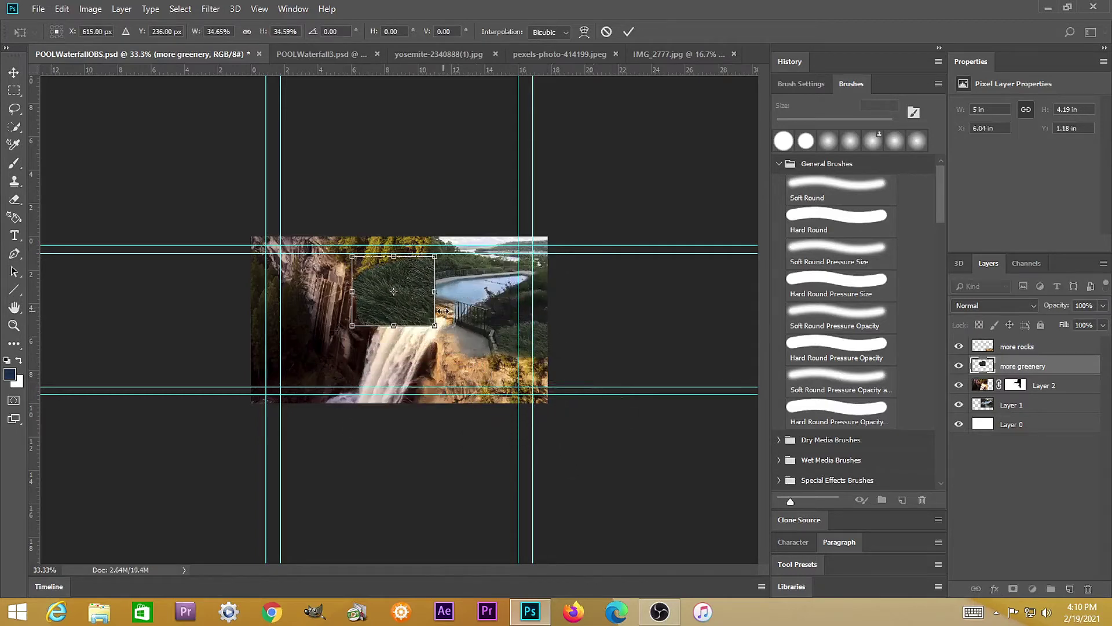
key("z")
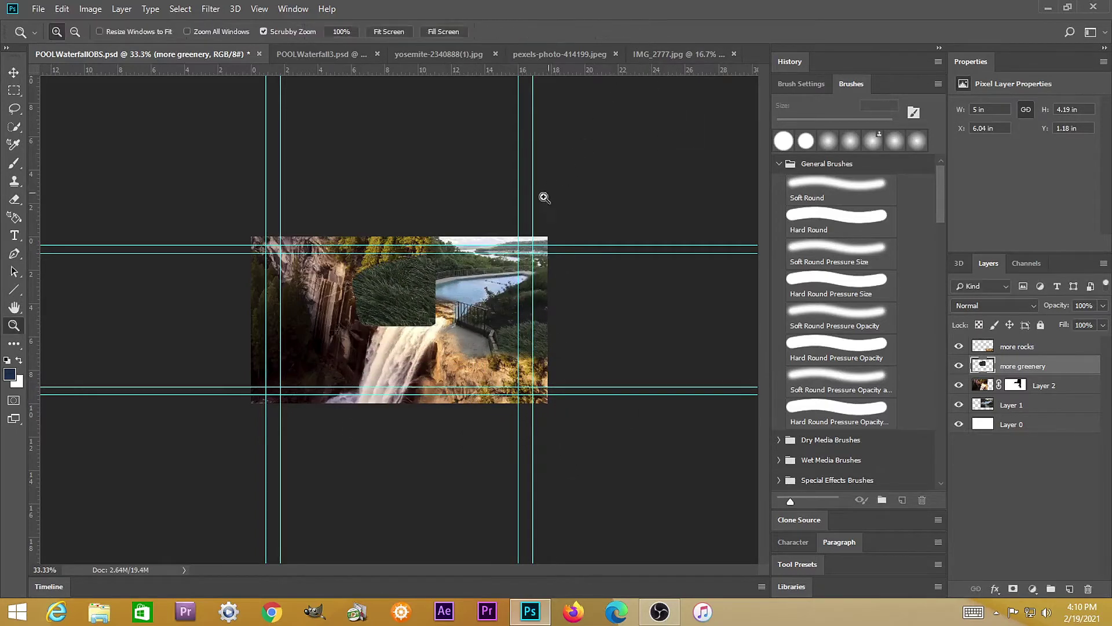
- Move the grass patch over the rocks in the picture's lower corner and place the more greenery layer above more rocks
key("ctrl+plus")
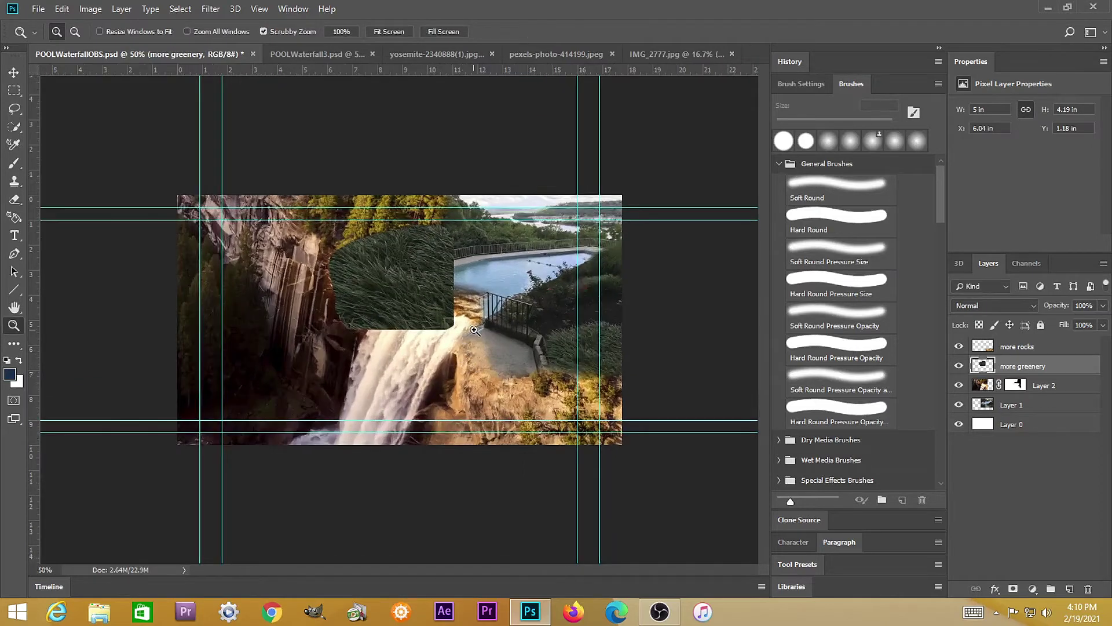
key("ctrl+plus")
key("v")
mouse_move(464, 305)
left_mouse_down()
mouse_move(573, 384)
mouse_move(659, 469)
mouse_move(680, 446)
left_mouse_up()
left_click_drag(983, 366, 961, 347)
- Adjust the more greenery layer's position to continue the grassy hillside, undoing the stray moves along the way
left_click_drag(622, 420, 665, 394)
left_click_drag(647, 343, 664, 411)
key("ctrl+z")
key("ctrl+z")
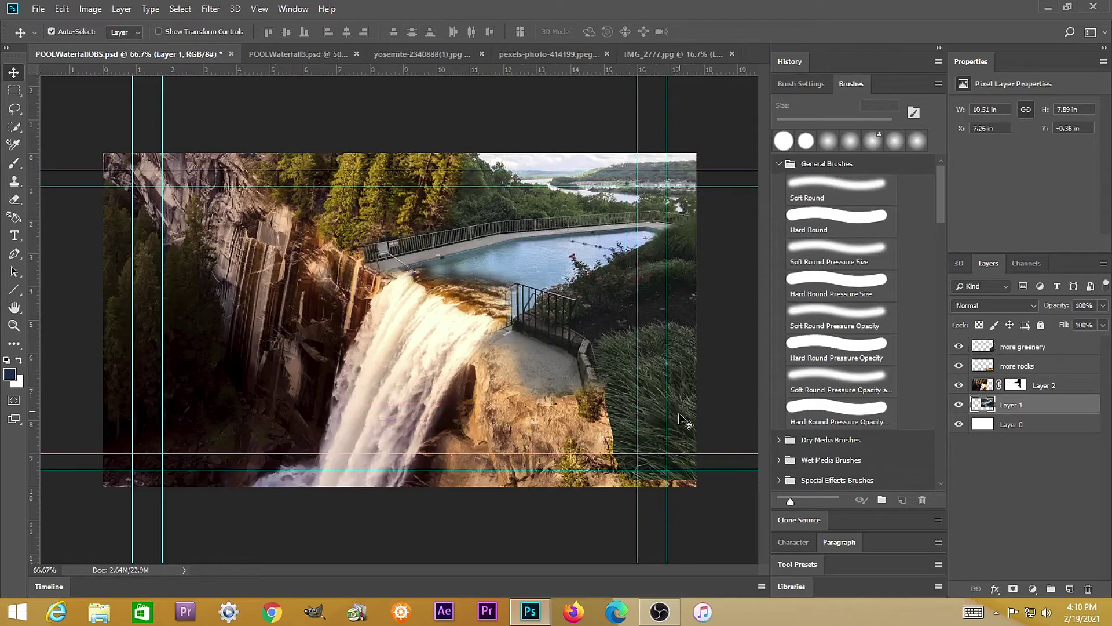
left_click(988, 350)
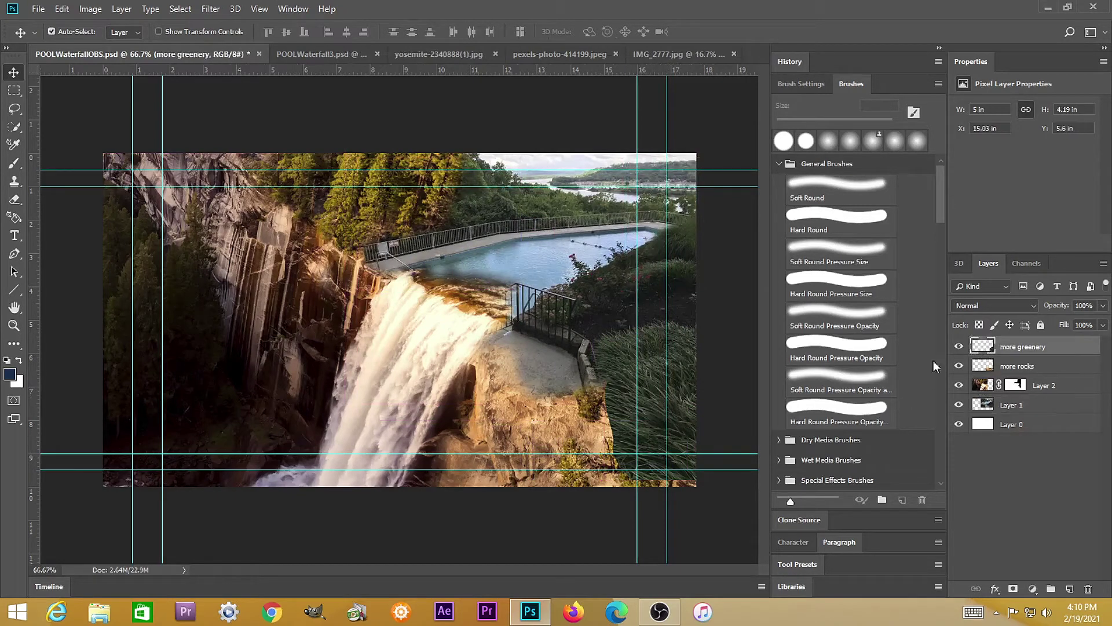
mouse_move(666, 453)
left_mouse_down()
mouse_move(716, 476)
mouse_move(688, 460)
left_mouse_up()
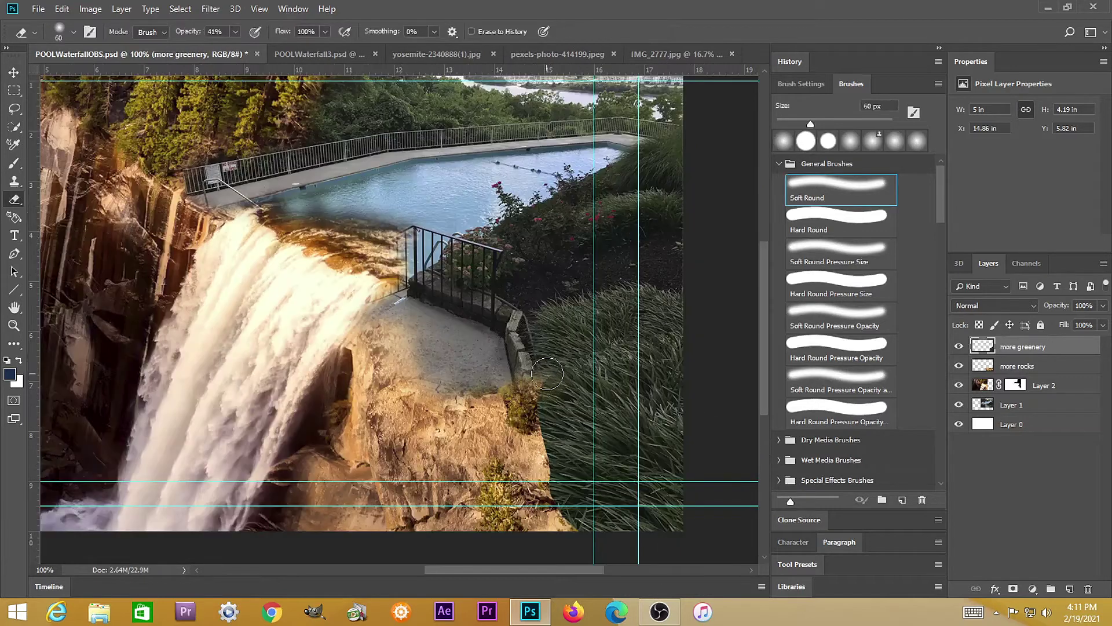
- Blend the grass edge into the rocks with a 60 px Soft Round eraser and paint grass blades with a 2 px Hard Round brush
mouse_move(533, 392)
left_mouse_down()
mouse_move(544, 469)
mouse_move(530, 399)
mouse_move(581, 355)
mouse_move(641, 341)
left_mouse_up()
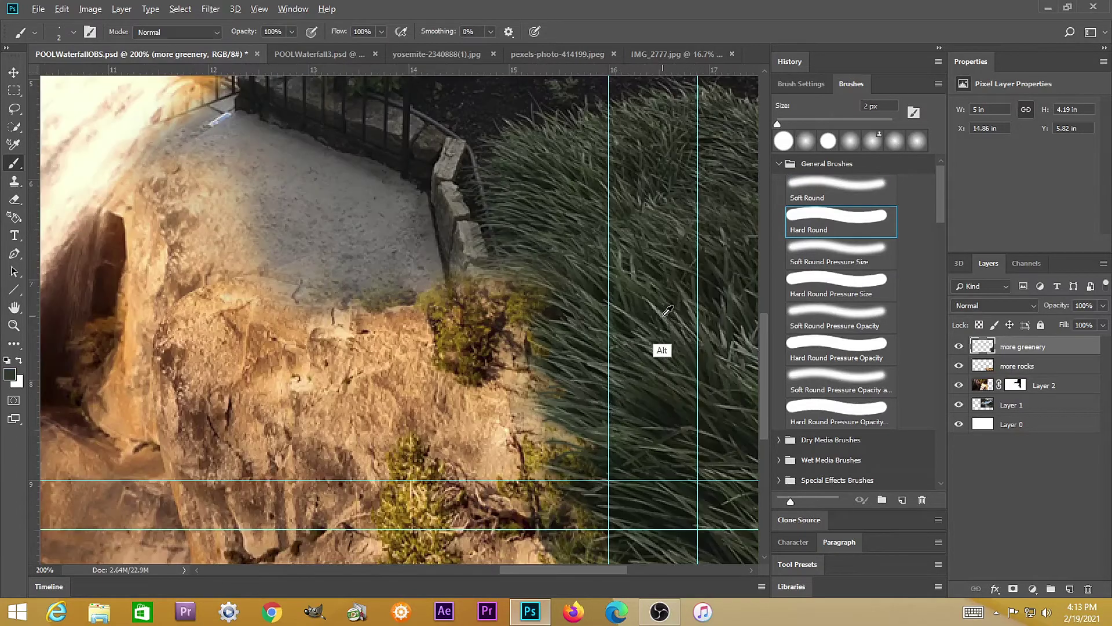
left_click(664, 316, "alt")
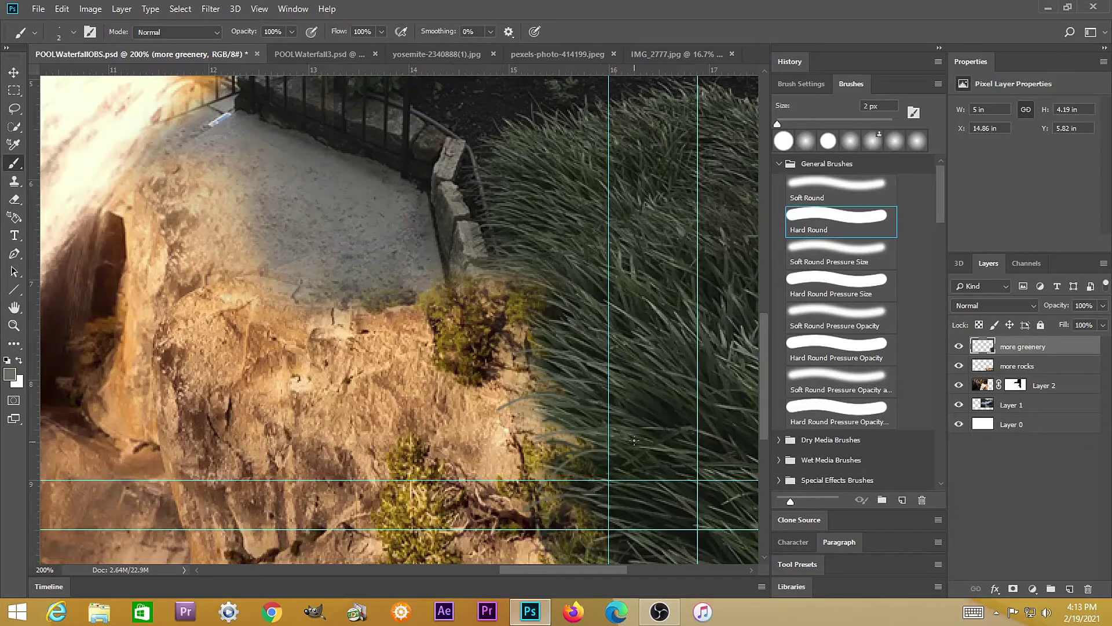
left_click(657, 399, "alt")
left_click(579, 456)
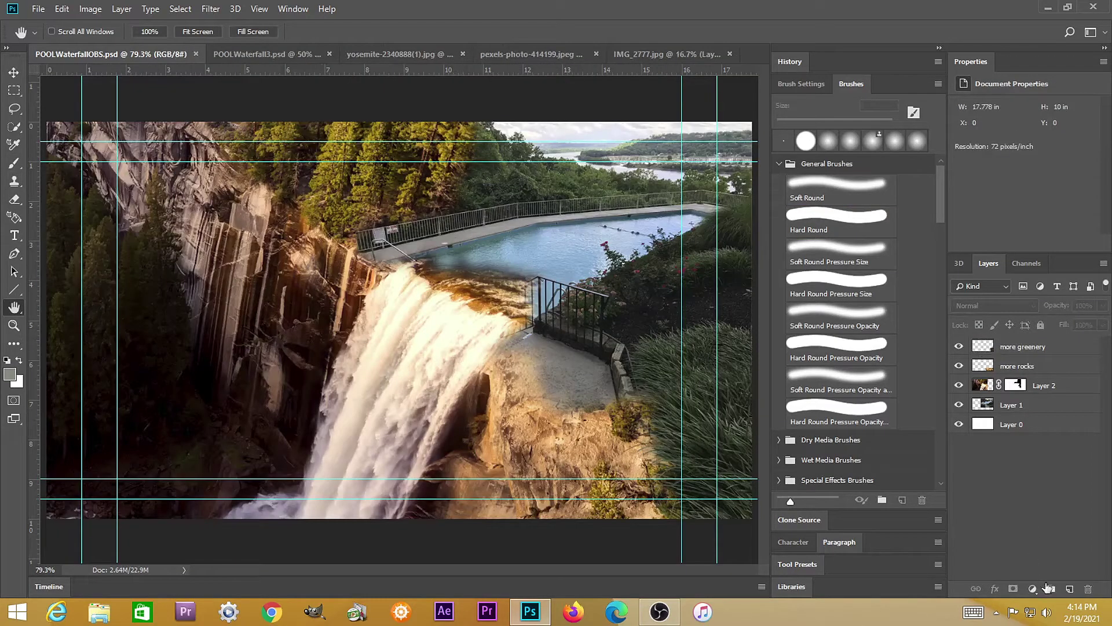
- Add a new layer above more greenery and sample the pool's light blue for a 60 px Soft Round brush
left_click(1069, 589)
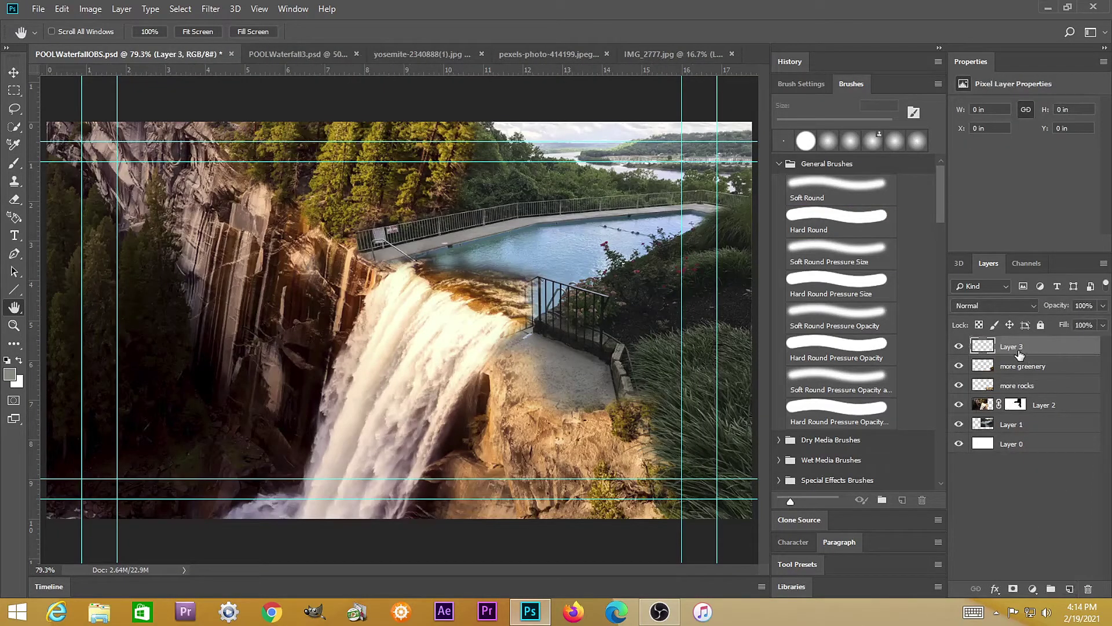
key("b")
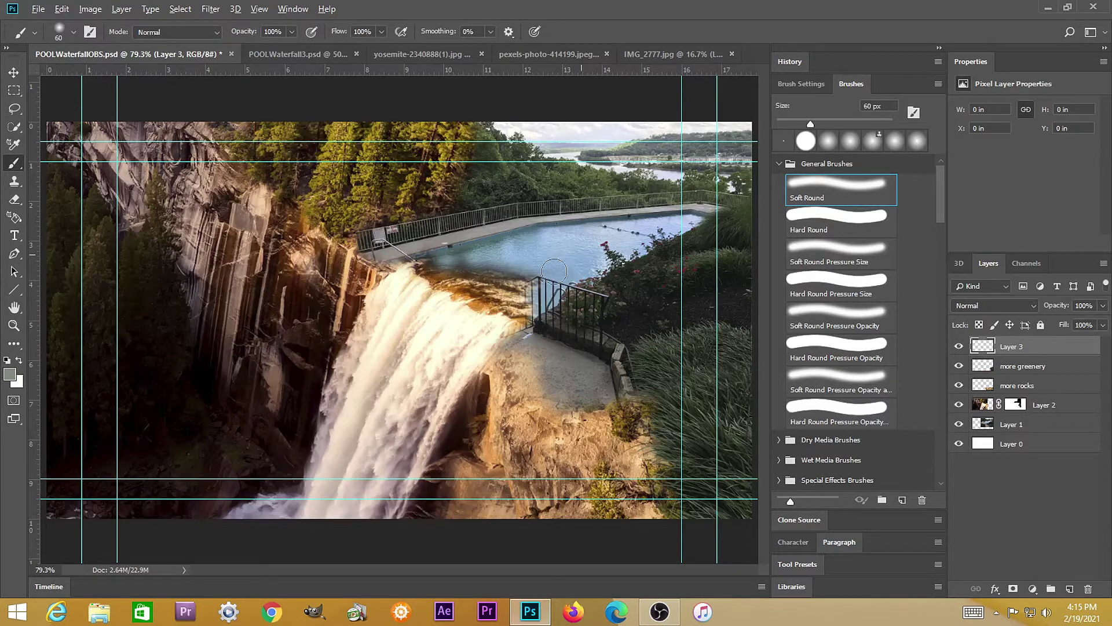
left_click(557, 269, "alt")
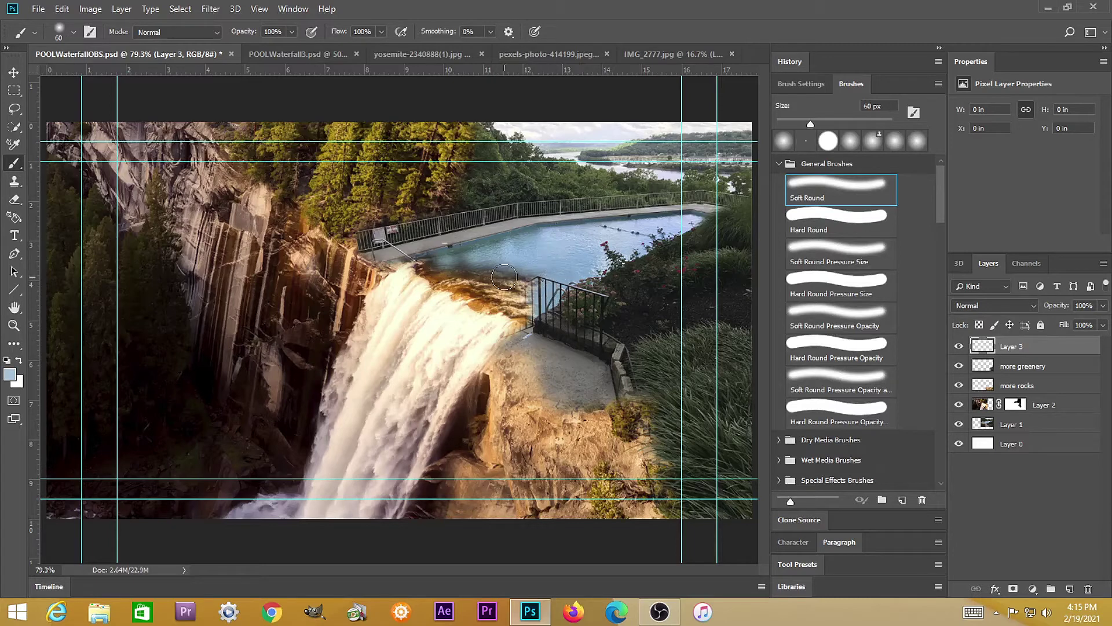
left_click_drag(493, 282, 503, 285)
key("ctrl+z")
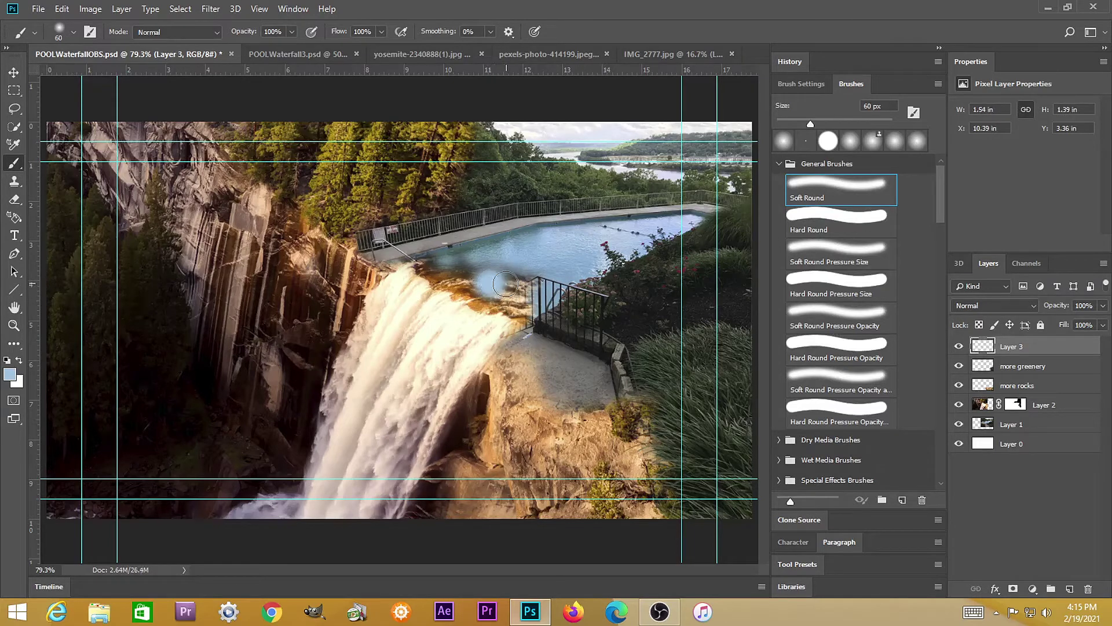
key("ctrl+z")
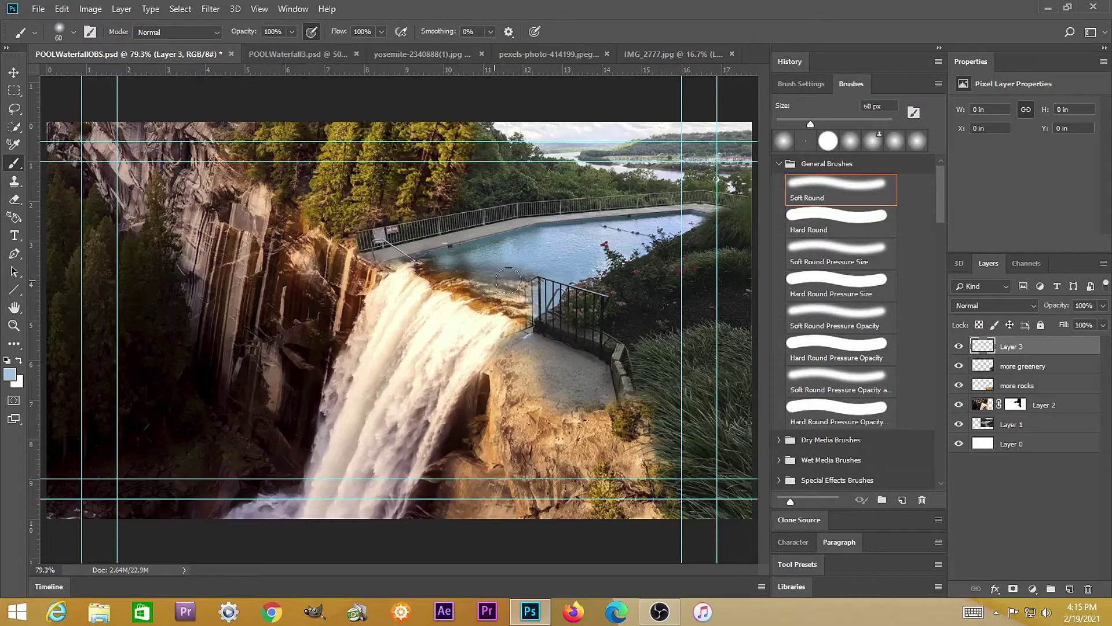
- Paint pressure-controlled light blue over the dark seam and brown water where the pool meets the waterfall
mouse_move(477, 274)
left_mouse_down()
mouse_move(429, 276)
mouse_move(424, 266)
left_mouse_up()
mouse_move(496, 301)
left_mouse_down()
mouse_move(520, 277)
mouse_move(418, 274)
mouse_move(471, 285)
mouse_move(456, 286)
mouse_move(471, 300)
mouse_move(513, 278)
mouse_move(533, 293)
mouse_move(539, 283)
mouse_move(457, 273)
mouse_move(468, 269)
mouse_move(509, 286)
mouse_move(472, 298)
mouse_move(442, 278)
mouse_move(519, 309)
mouse_move(527, 281)
mouse_move(560, 269)
mouse_move(428, 266)
left_mouse_up()
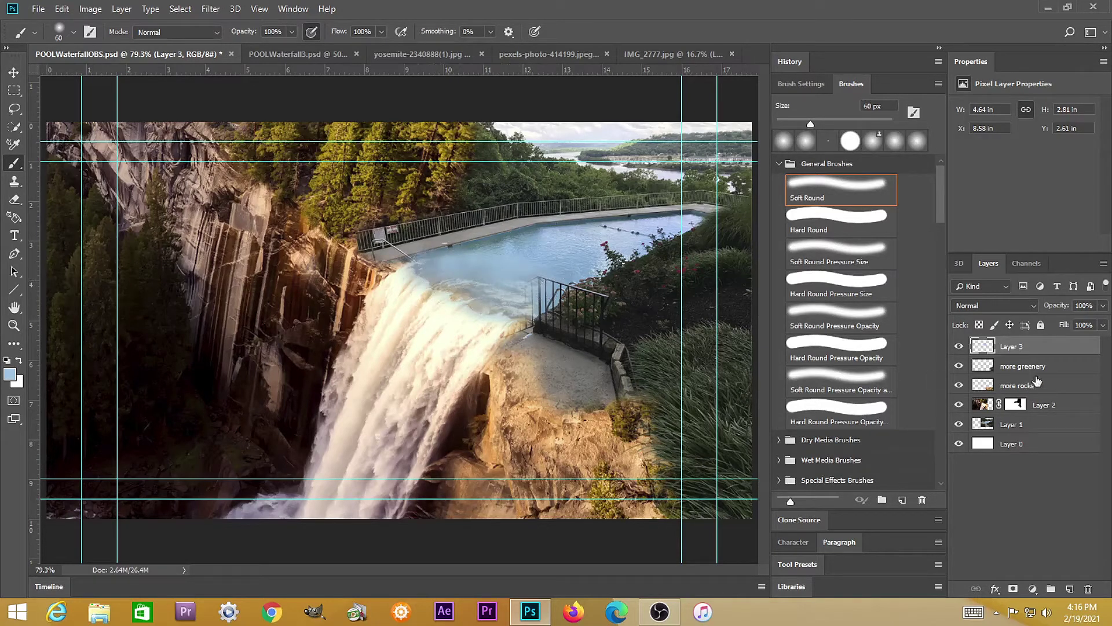
- Try the Screen blend mode on the painted blue layer and return it to Normal
left_click(1034, 308)
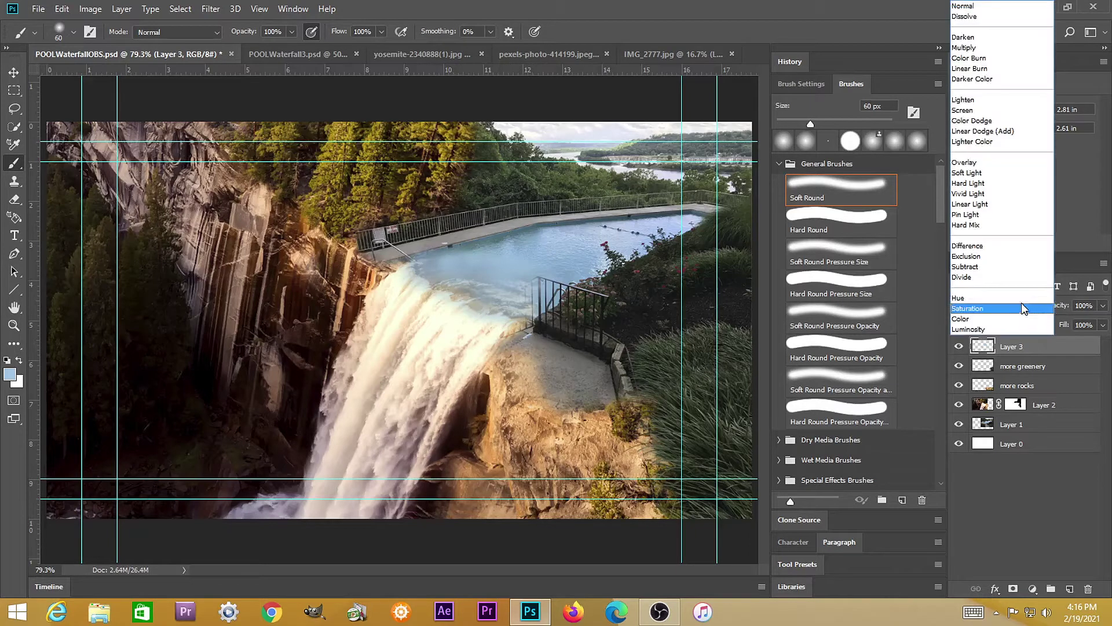
left_click(985, 113)
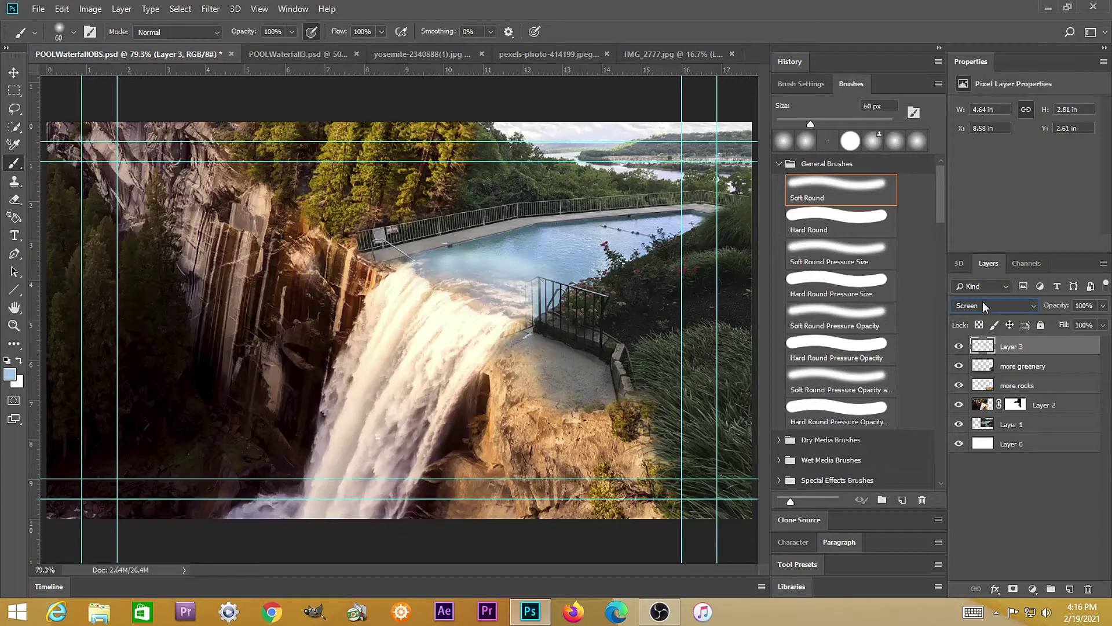
left_click(1034, 308)
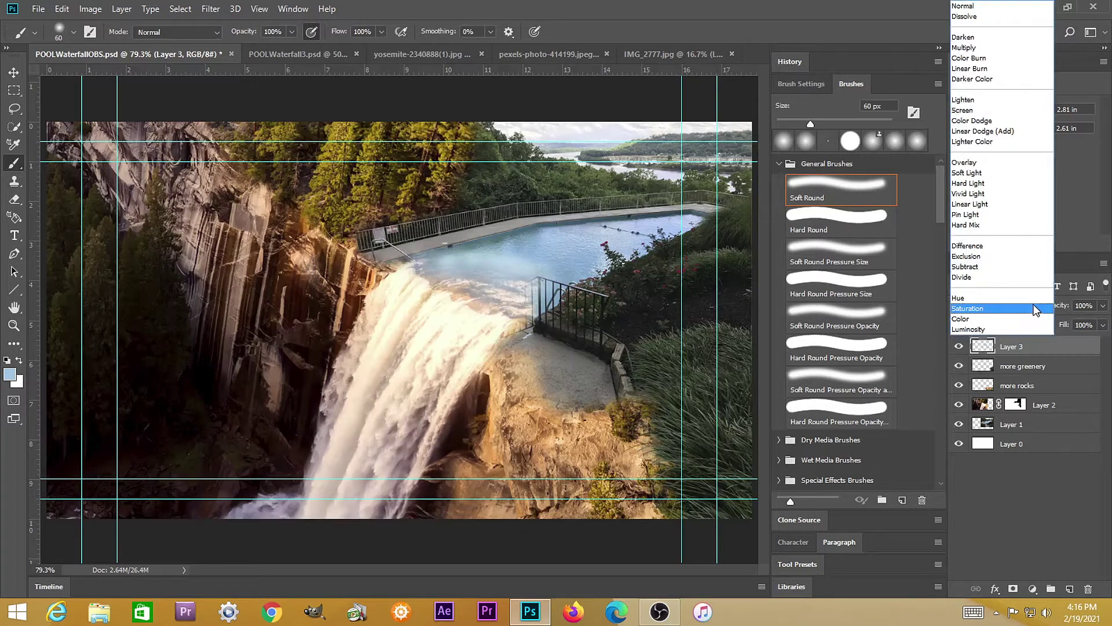
left_click(1012, 38)
left_click(1034, 308)
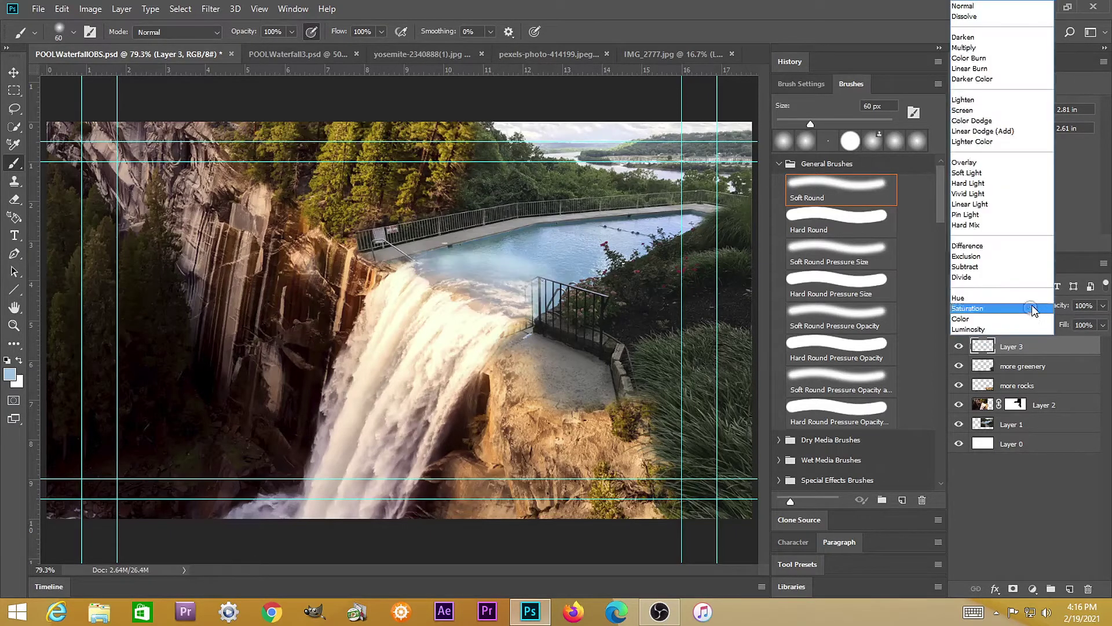
left_click(1014, 7)
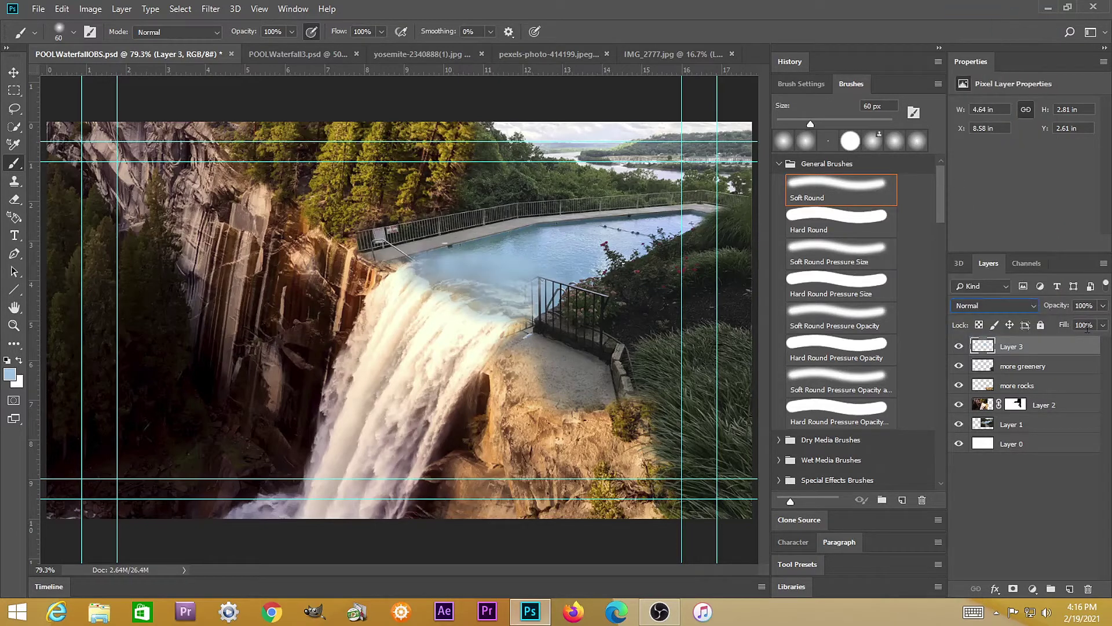
- Set the painted blue layer's opacity to 86%
left_click(1104, 308)
mouse_move(1093, 321)
left_mouse_down()
mouse_move(1029, 322)
mouse_move(1075, 324)
left_mouse_up()
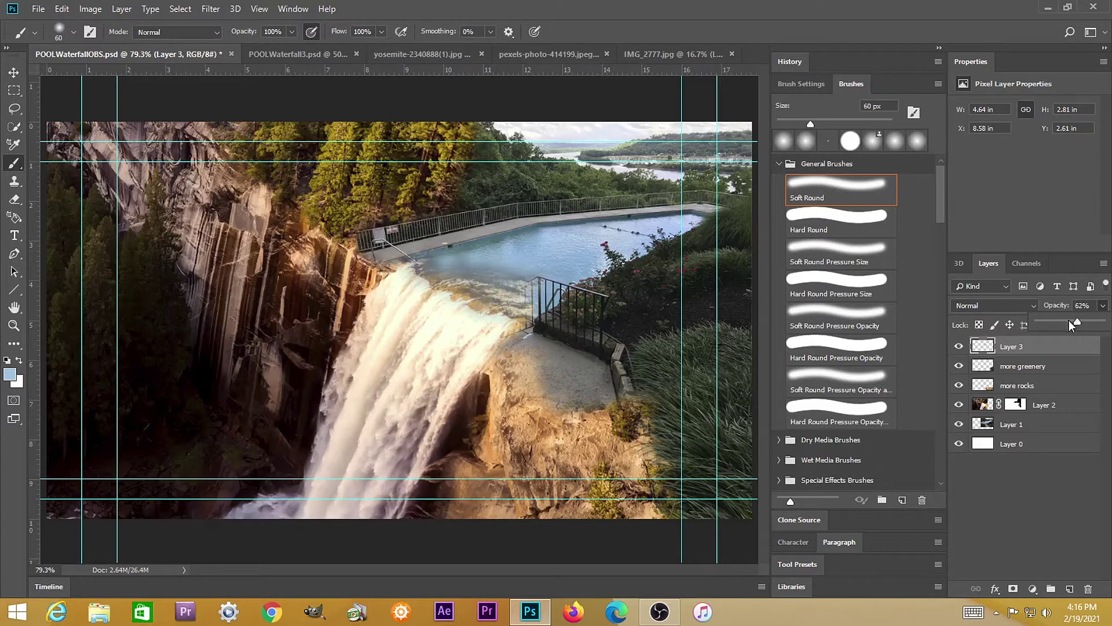
left_click_drag(1079, 325, 1093, 326)
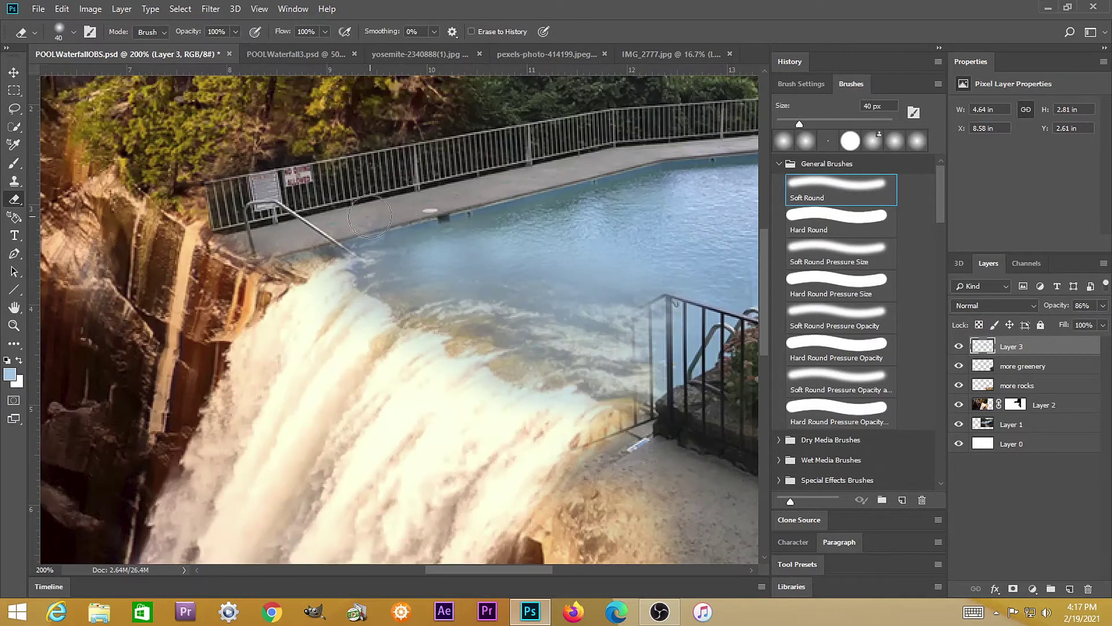
- Erase the excess blue paint along the pool's far edge with a 40 px Soft Round eraser, undoing the stray stroke
left_click_drag(376, 215, 394, 207)
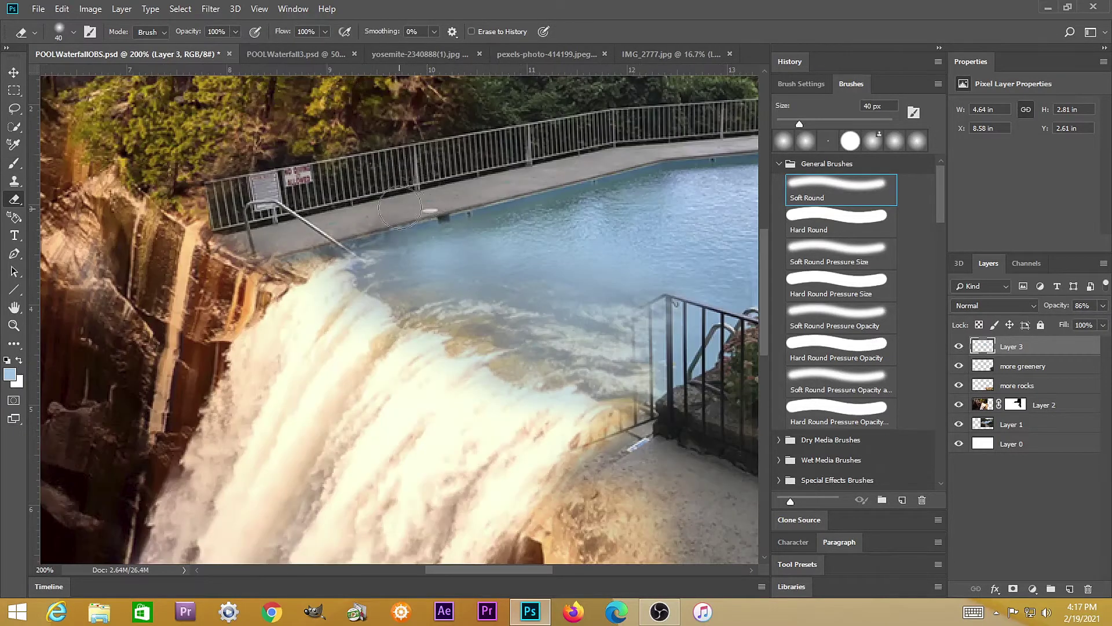
mouse_move(403, 231)
left_mouse_down()
mouse_move(343, 246)
mouse_move(339, 279)
left_mouse_up()
key("ctrl+z")
mouse_move(512, 177)
left_mouse_down()
mouse_move(441, 184)
mouse_move(462, 192)
left_mouse_up()
key("ctrl+minus")
key("ctrl+minus")
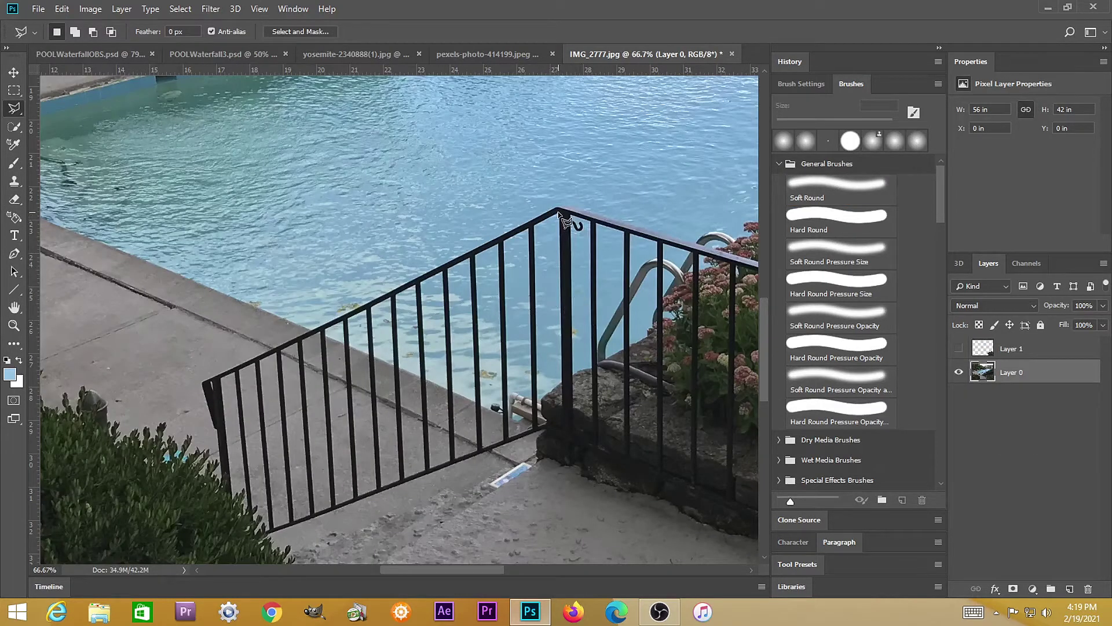
- In IMG_2777.jpg, outline the gap between the corner post and its adjacent railing bar with the Polygonal Lasso and delete its contents
left_click(534, 224)
left_click(537, 426)
left_click(563, 418)
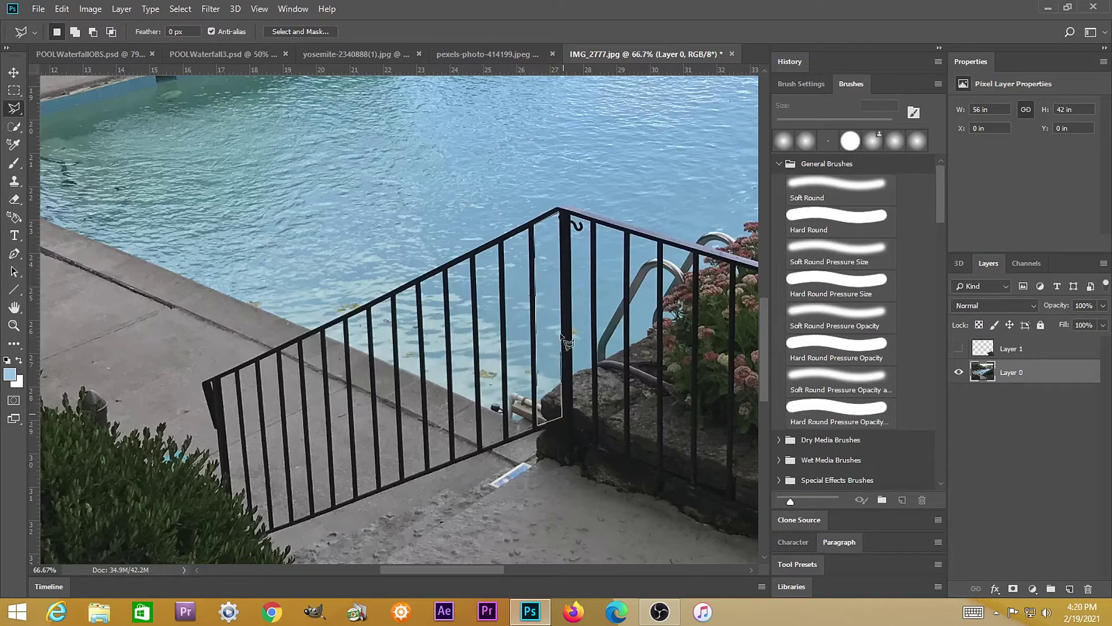
left_click(560, 216)
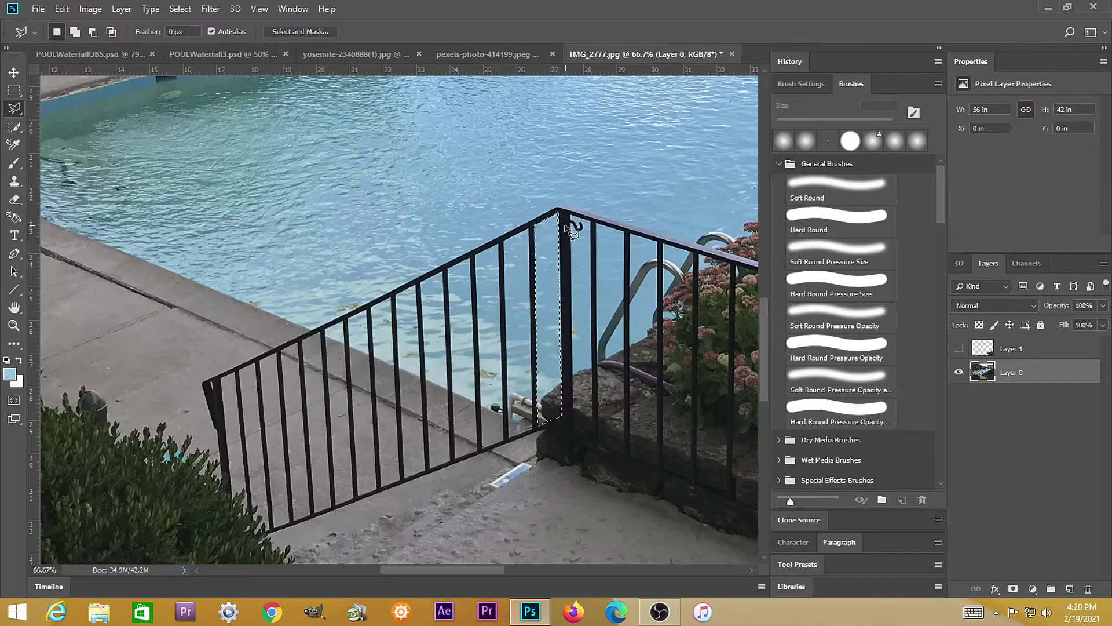
key("Delete")
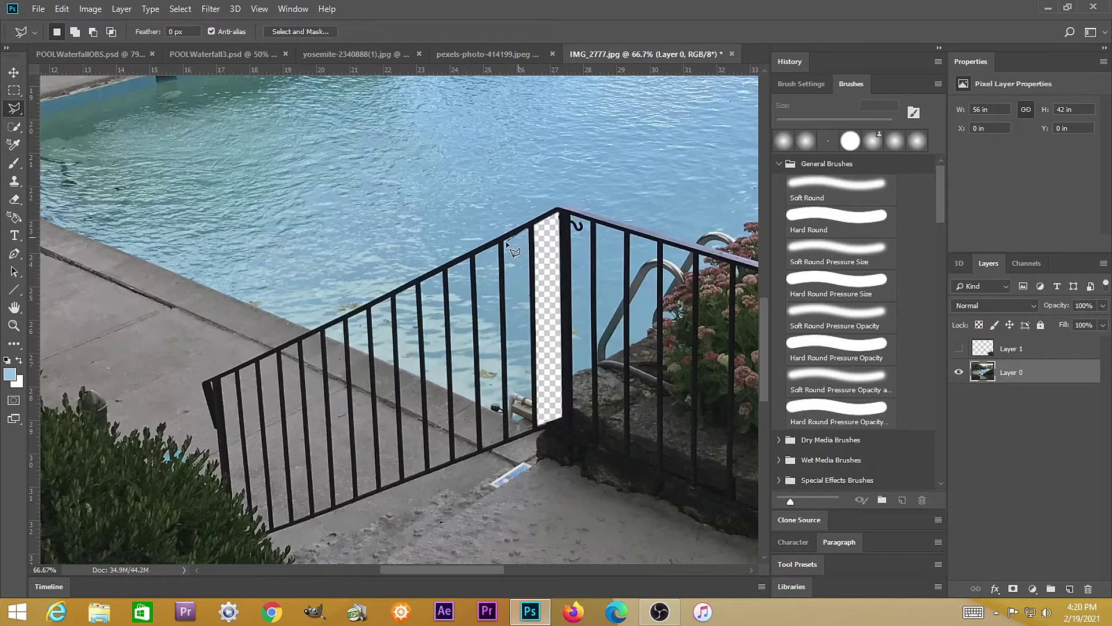
- Outline the second gap from the corner post on the sloping railing and delete the water and pavement inside it
left_click(531, 430)
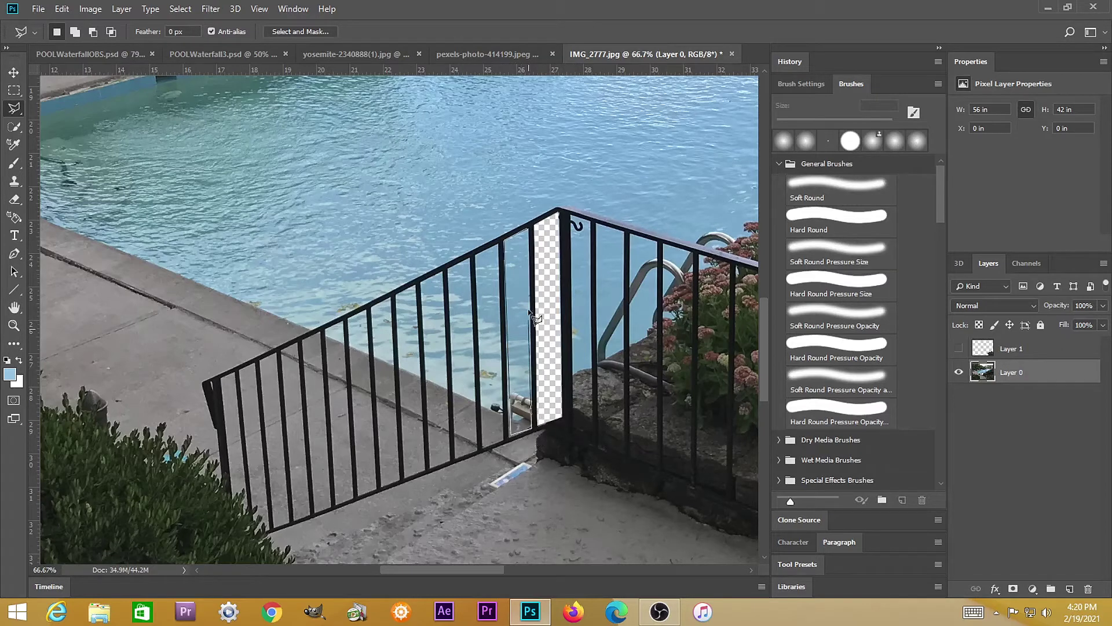
left_click(529, 228)
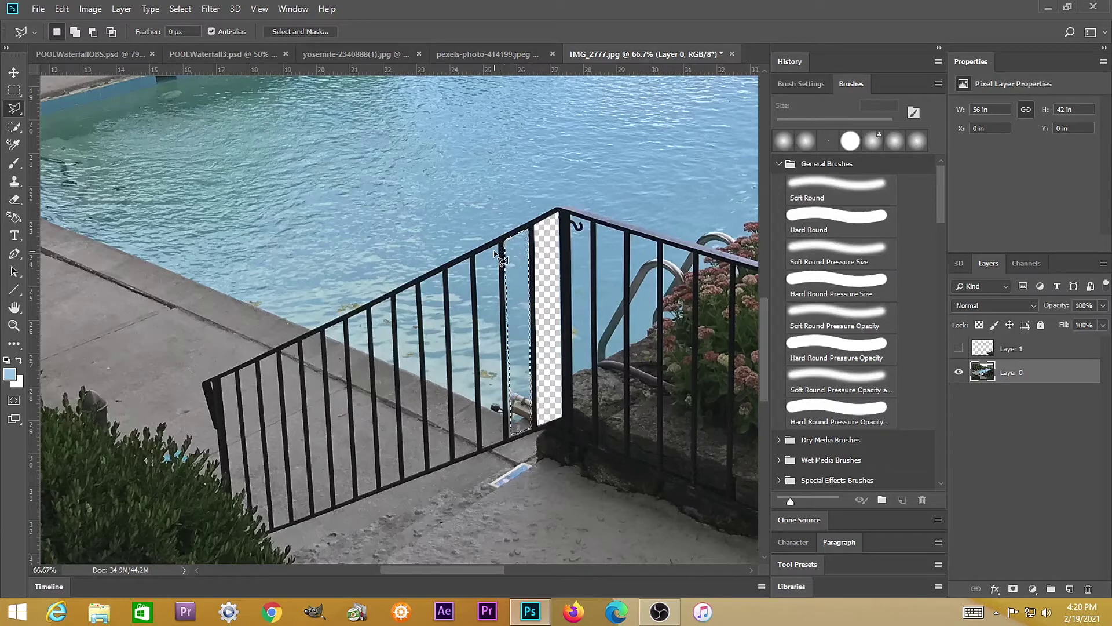
left_click(504, 238)
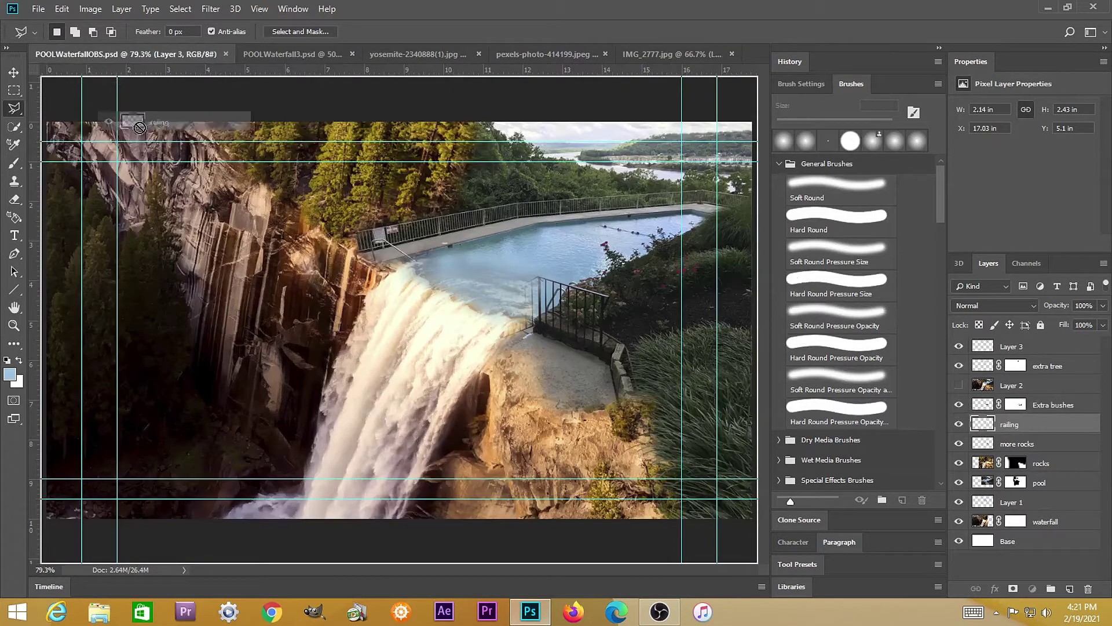
- Bring the cut-out railing into POOLWaterfallOBS.psd as the railing layer and move it lower over the waterfall's edge
mouse_move(139, 123)
left_mouse_down()
mouse_move(427, 271)
mouse_move(472, 307)
left_mouse_up()
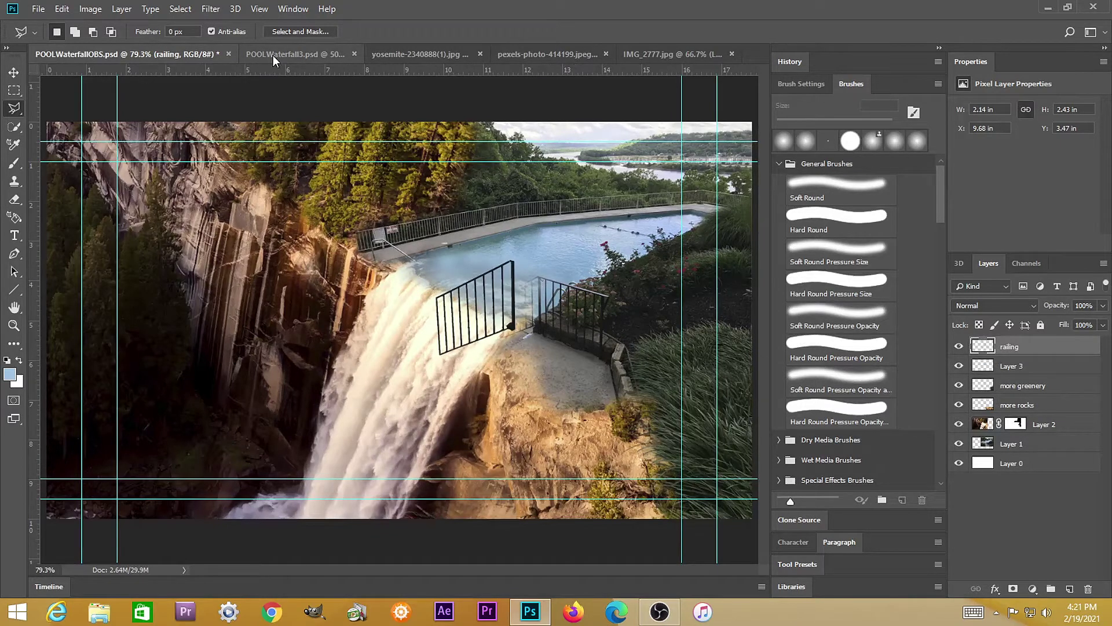
key("v")
mouse_move(516, 330)
left_mouse_down()
mouse_move(532, 324)
mouse_move(485, 298)
mouse_move(484, 310)
mouse_move(524, 343)
mouse_move(546, 342)
left_mouse_up()
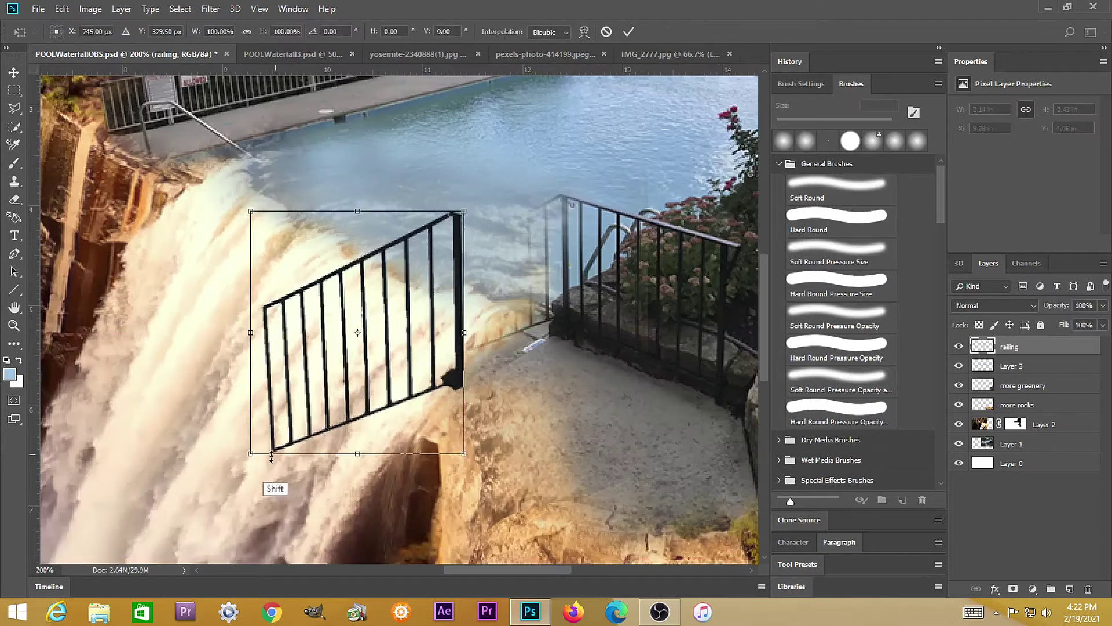
- Scale the railing to about 72% and fit its post against the corner of the existing fence
left_click_drag(248, 454, 300, 399)
left_click_drag(386, 336, 490, 317)
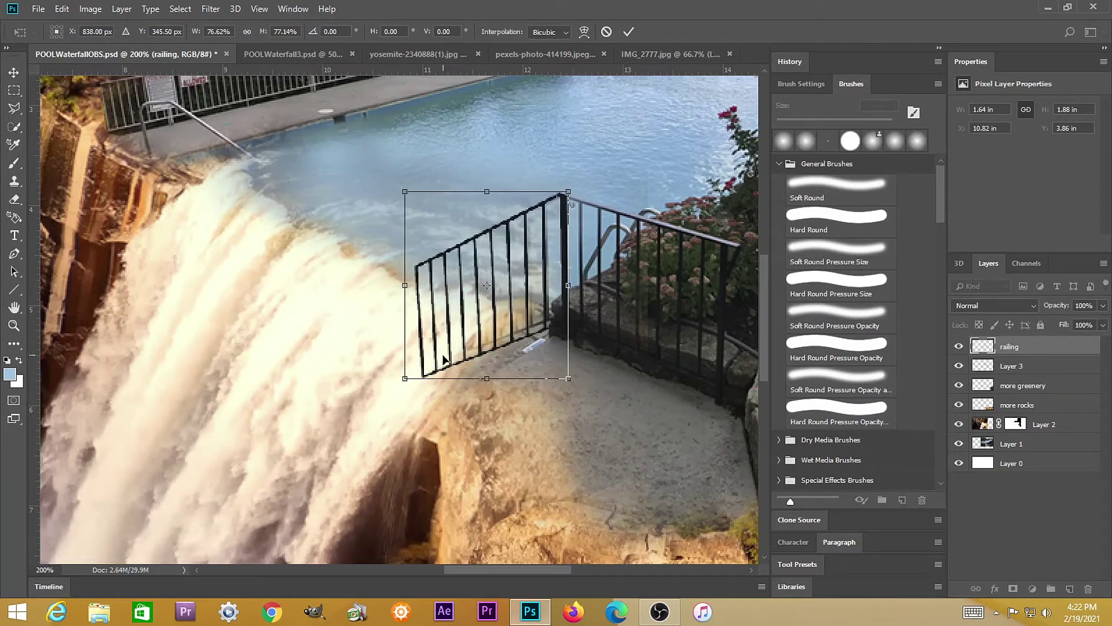
left_click_drag(404, 378, 415, 367)
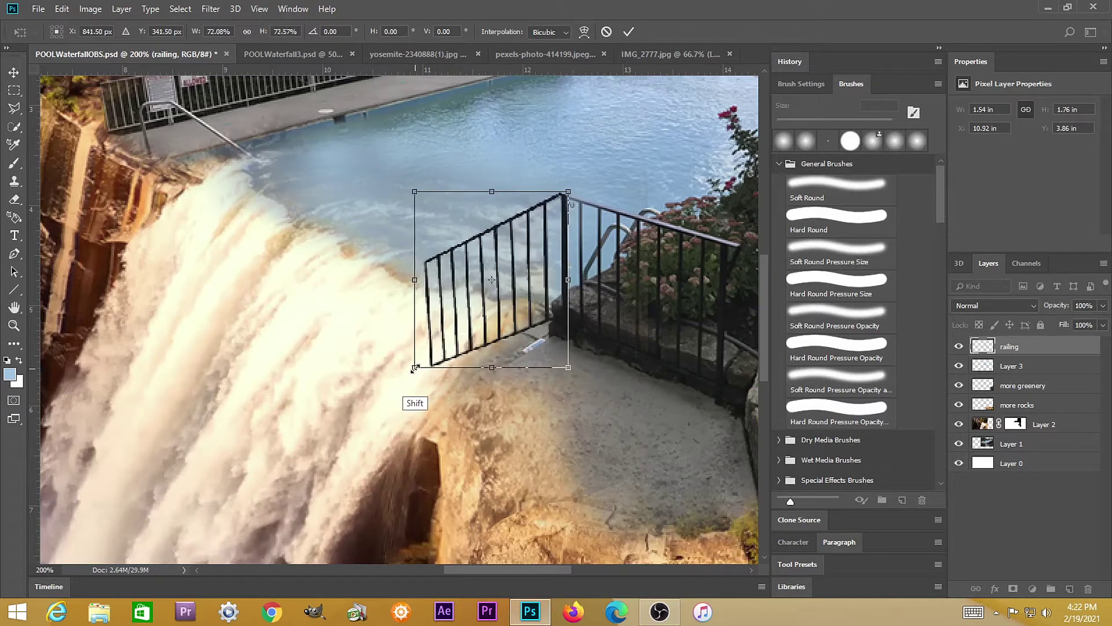
left_click(630, 32)
mouse_move(567, 214)
left_mouse_down()
mouse_move(563, 234)
mouse_move(568, 217)
left_mouse_up()
key("ctrl")
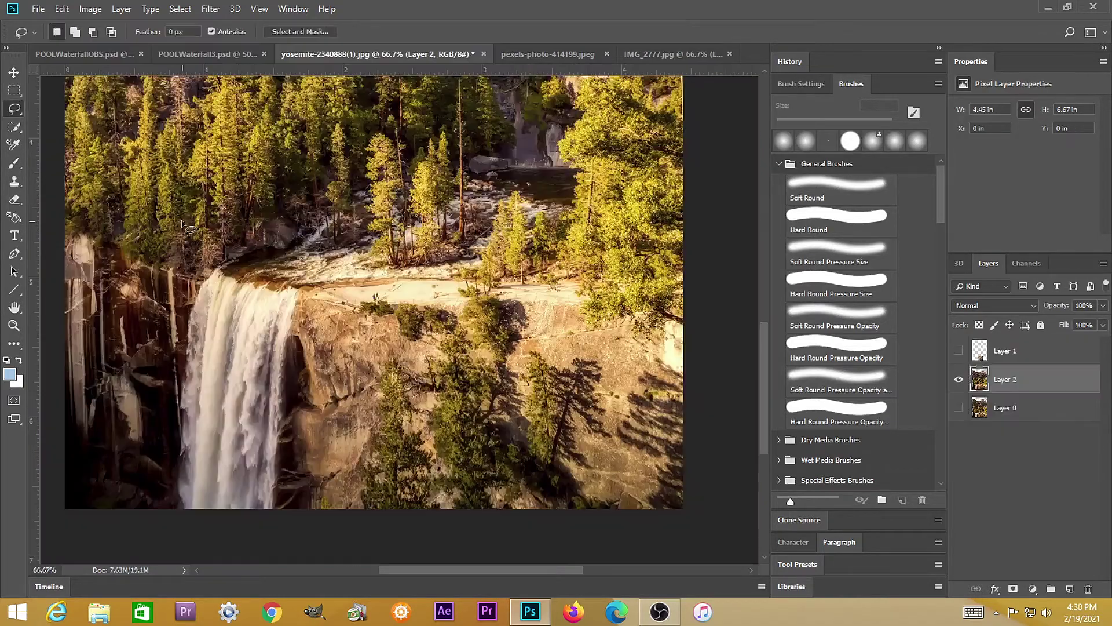
- Lasso the rocky ledge beside the waterfall in yosemite-2340888(1).jpg, copy it to a new layer and bring it into the pool composite
mouse_move(328, 297)
left_mouse_down()
mouse_move(359, 282)
mouse_move(478, 283)
mouse_move(527, 327)
mouse_move(507, 357)
mouse_move(389, 358)
mouse_move(338, 336)
mouse_move(334, 292)
left_mouse_up()
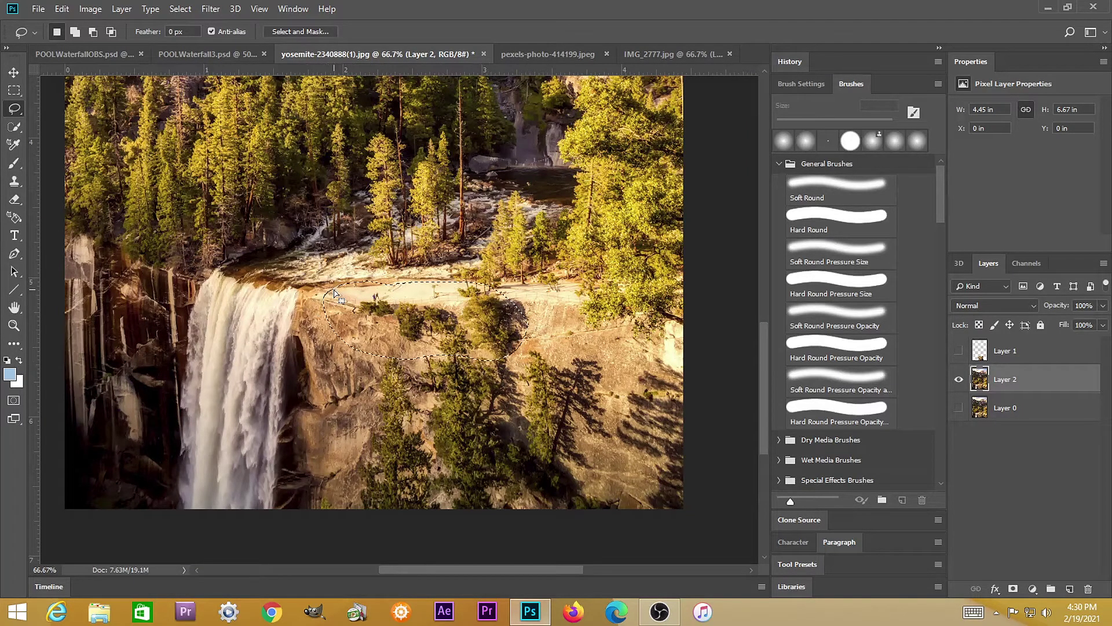
key("ctrl+j")
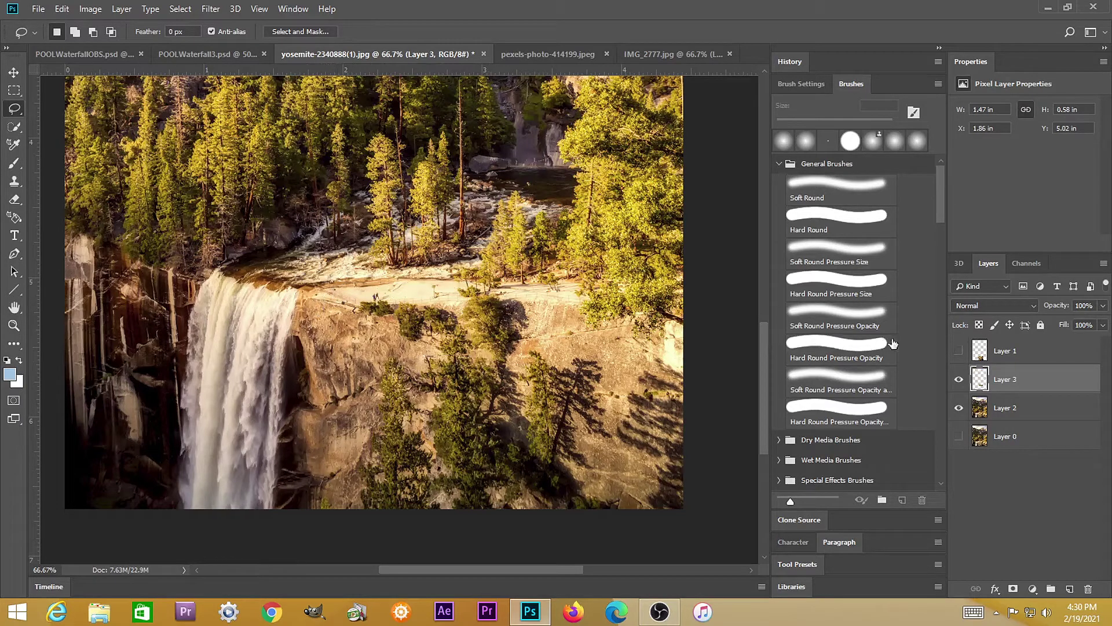
left_click_drag(981, 379, 475, 320)
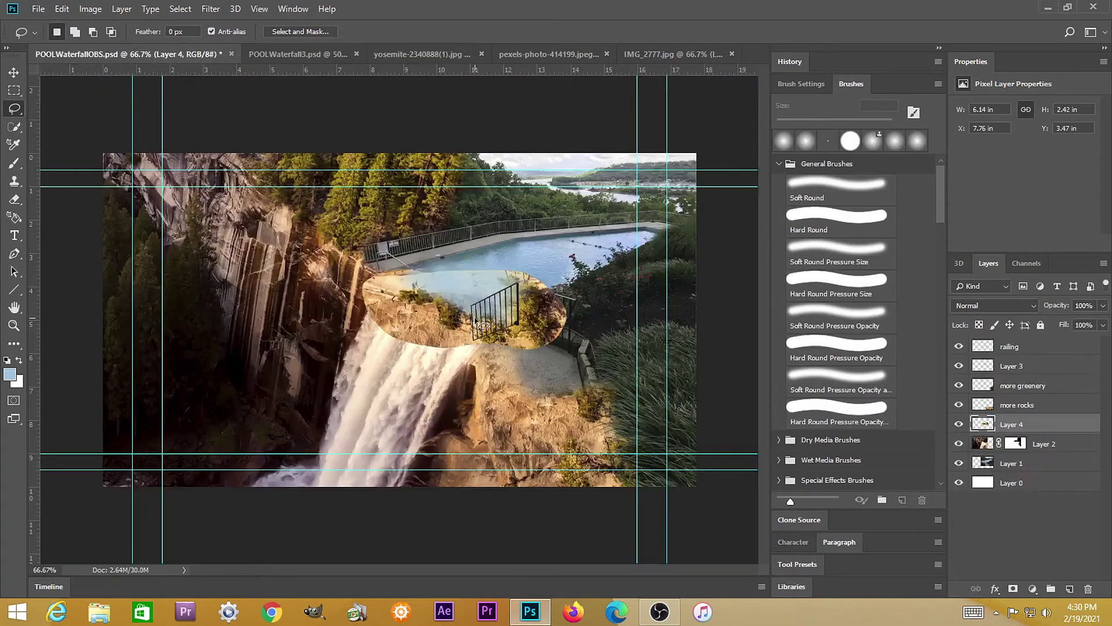
- Place the new rock layer, named "even more rocks", above railing and move it onto the cliff below the walkway
key("v")
left_click_drag(983, 424, 983, 346)
left_click_drag(491, 313, 556, 412)
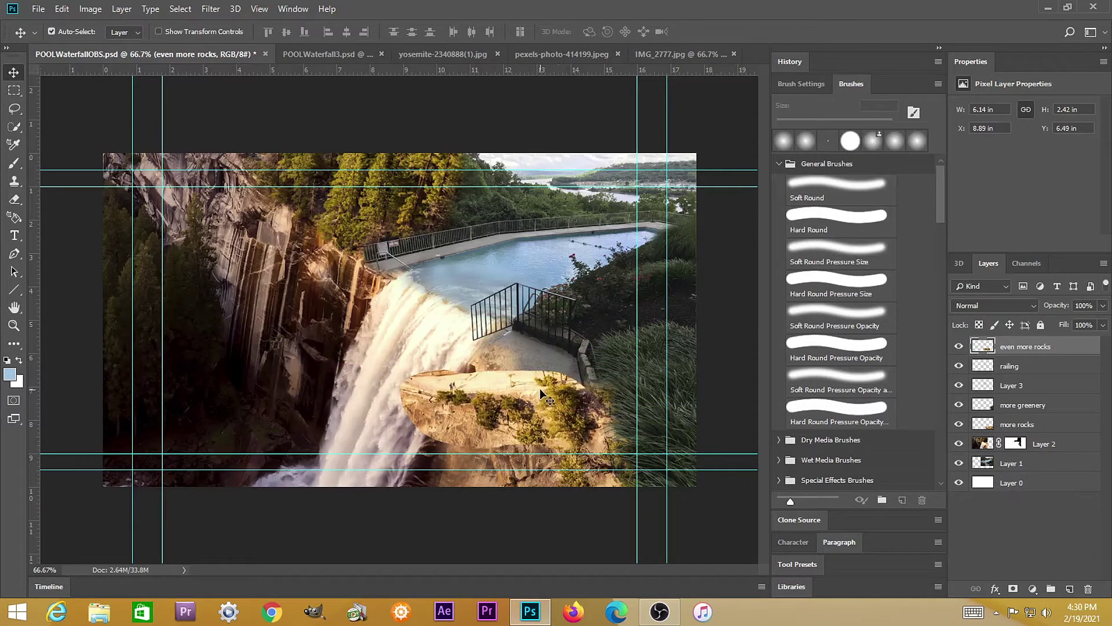
key("ctrl")
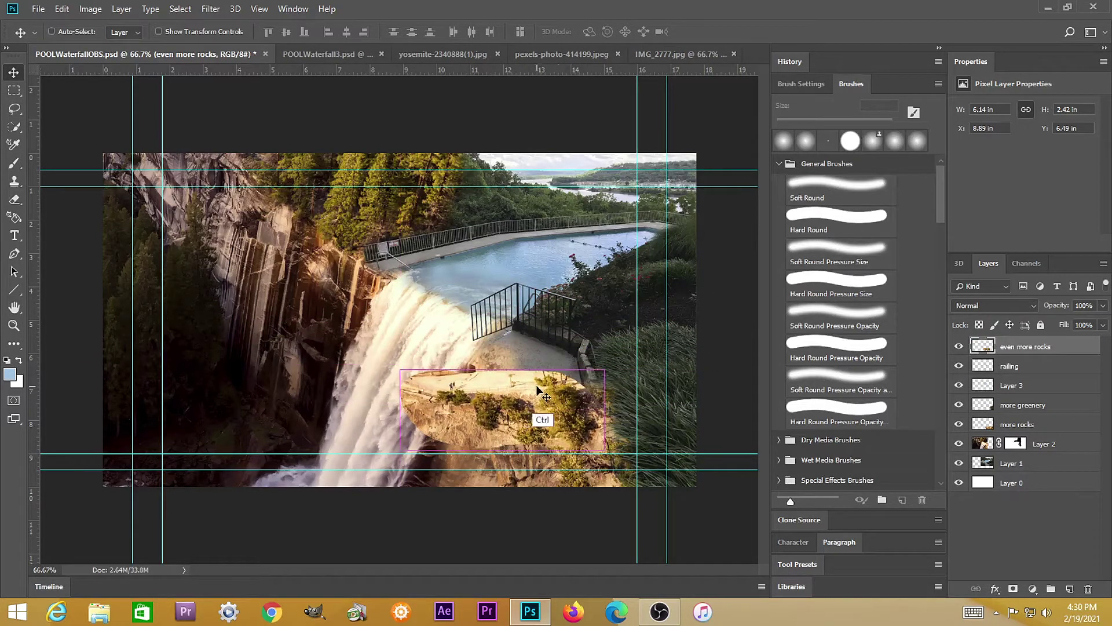
- Rotate the even more rocks layer steeply clockwise and position it so the ledge runs down along the walkway's edge
key("ctrl+t")
right_click(569, 394)
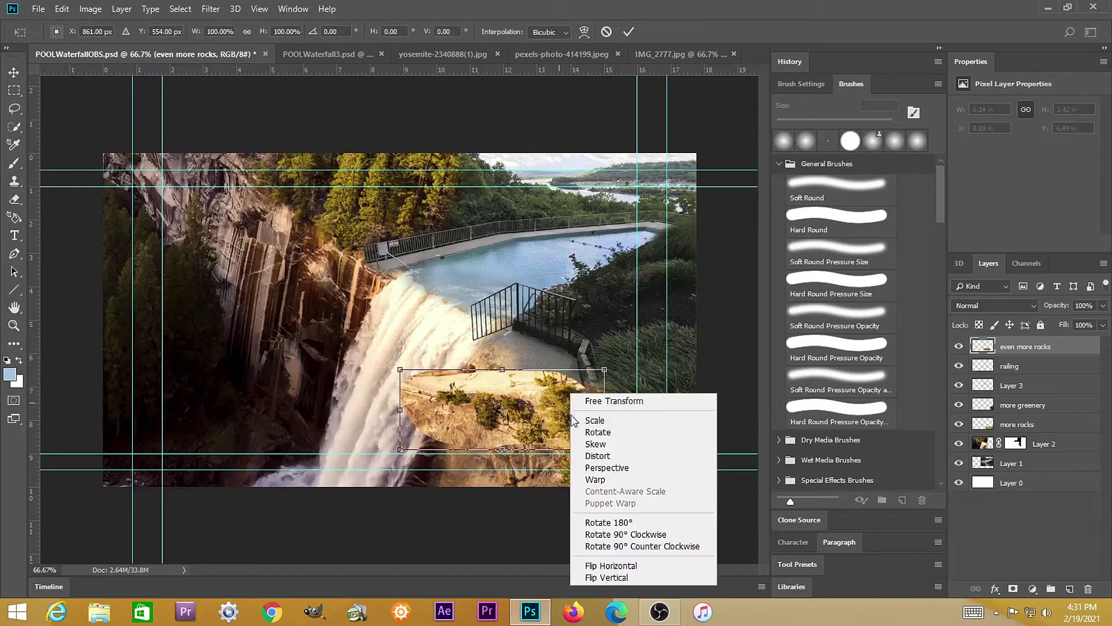
left_click(603, 433)
left_click_drag(603, 370, 602, 456)
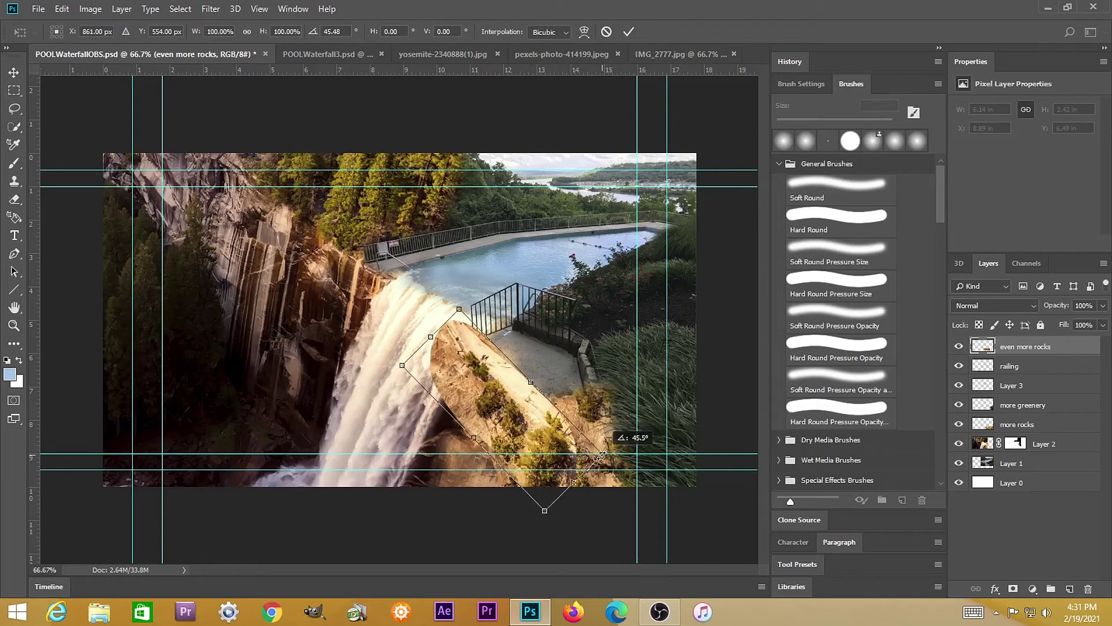
left_click(644, 267)
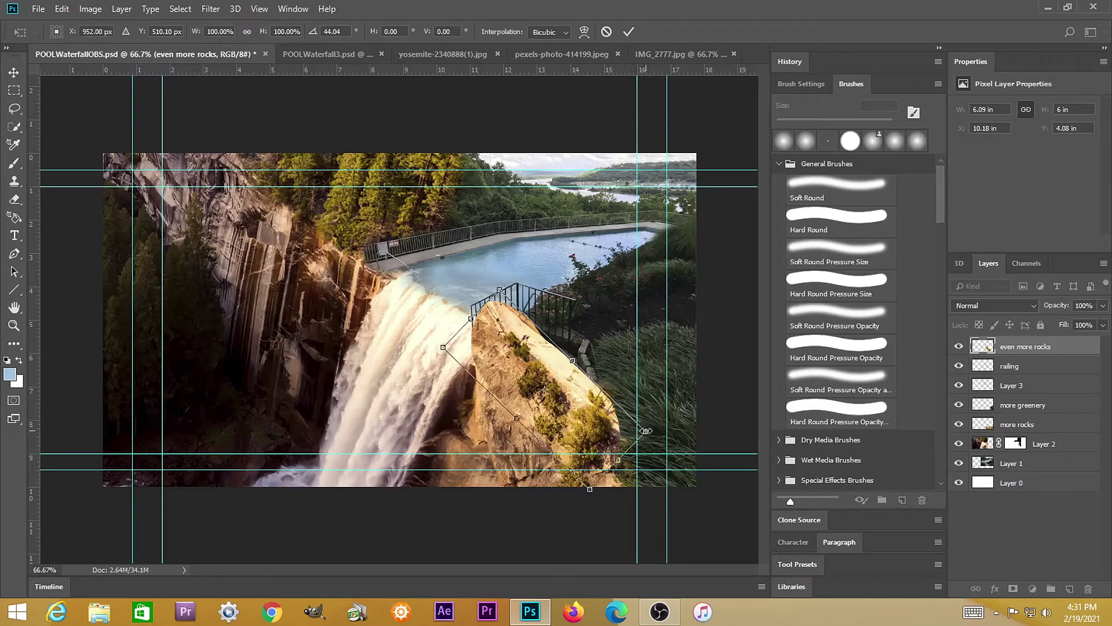
left_click_drag(644, 430, 610, 416)
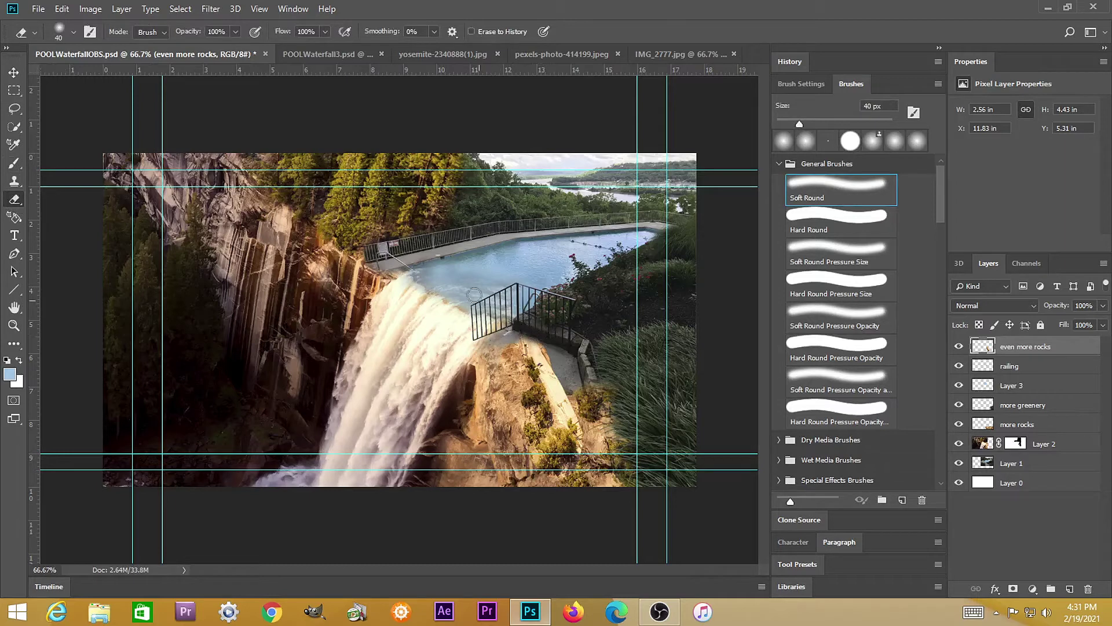
- Soften the new ledge's edge into the walkway with a 40 px Soft Round eraser at 41% opacity
left_click(234, 32)
left_click(537, 338)
left_click_drag(538, 339, 538, 343)
mouse_move(556, 365)
left_mouse_down()
mouse_move(567, 394)
mouse_move(554, 358)
mouse_move(578, 427)
left_mouse_up()
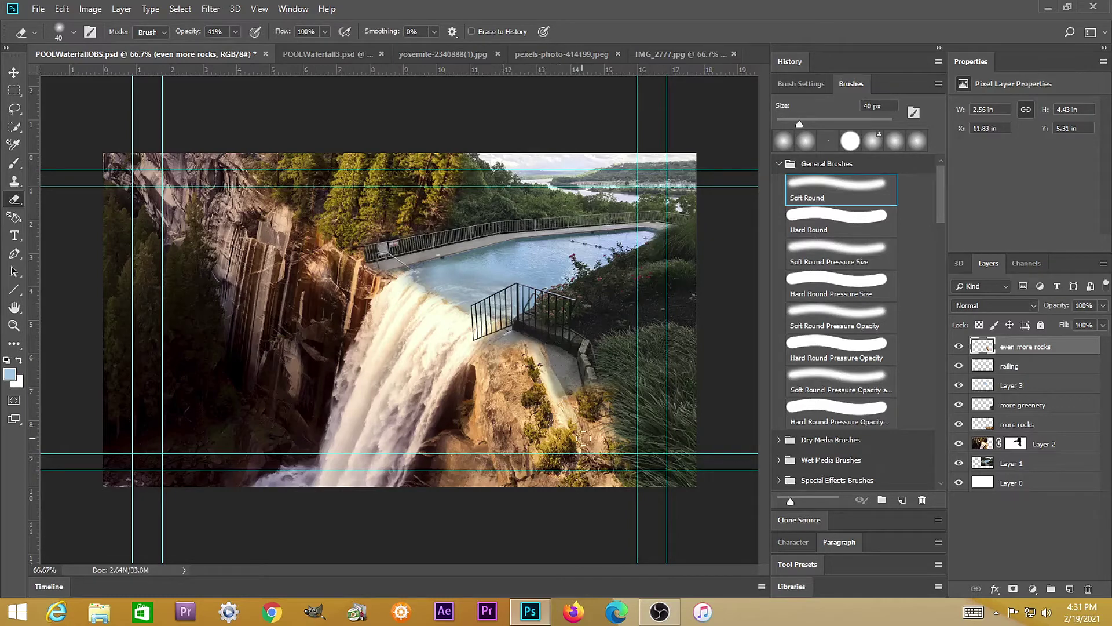
- Touch up the even more rocks edge and reposition the layer so its bushy ledge follows the walkway's front edge above the cliff
left_click(578, 452)
left_click_drag(559, 365, 570, 400)
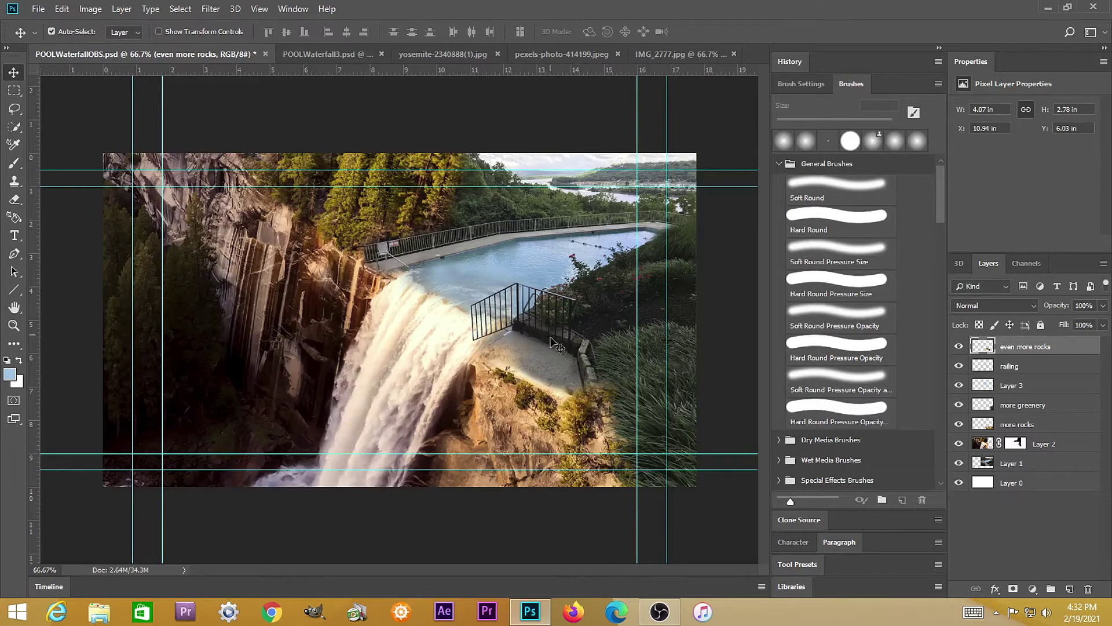
left_click_drag(533, 386, 532, 393)
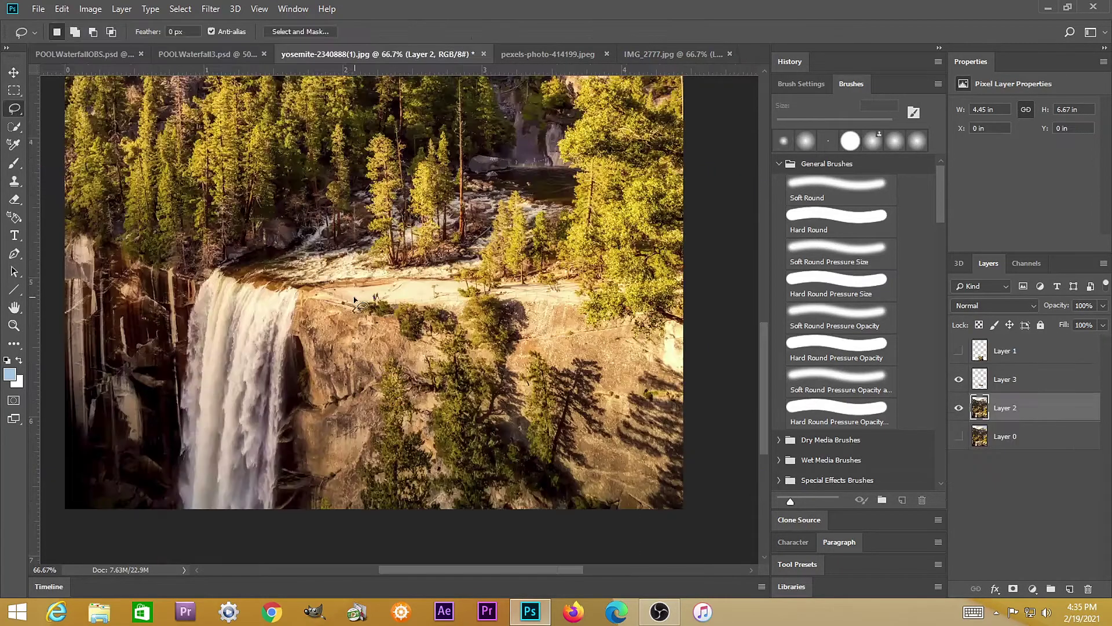
- Lasso the bushy rock patch beside the waterfall in yosemite-2340888(1).jpg and place it on the composite's walkway as layer "too many rocks"
mouse_move(353, 308)
left_mouse_down()
mouse_move(453, 304)
mouse_move(464, 322)
mouse_move(434, 341)
left_mouse_up()
left_click_drag(356, 298, 354, 307)
mouse_move(980, 405)
left_mouse_down()
mouse_move(607, 289)
mouse_move(96, 56)
mouse_move(109, 55)
mouse_move(160, 130)
mouse_move(427, 328)
mouse_move(553, 372)
left_mouse_up()
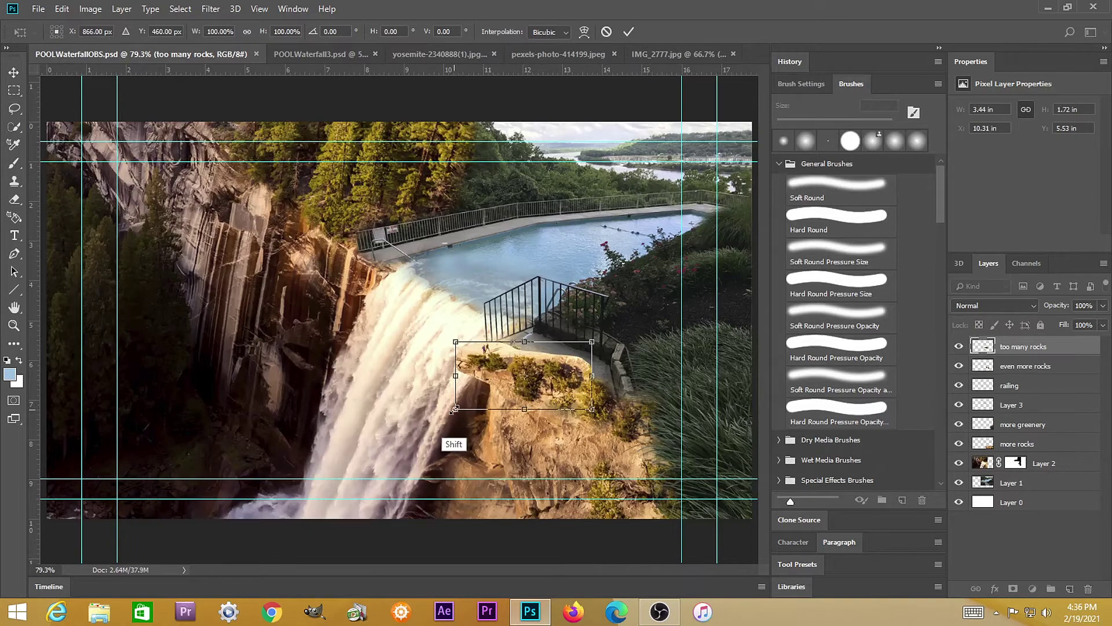
left_click_drag(455, 407, 515, 374)
mouse_move(557, 372)
left_mouse_down()
mouse_move(579, 365)
mouse_move(577, 375)
left_mouse_up()
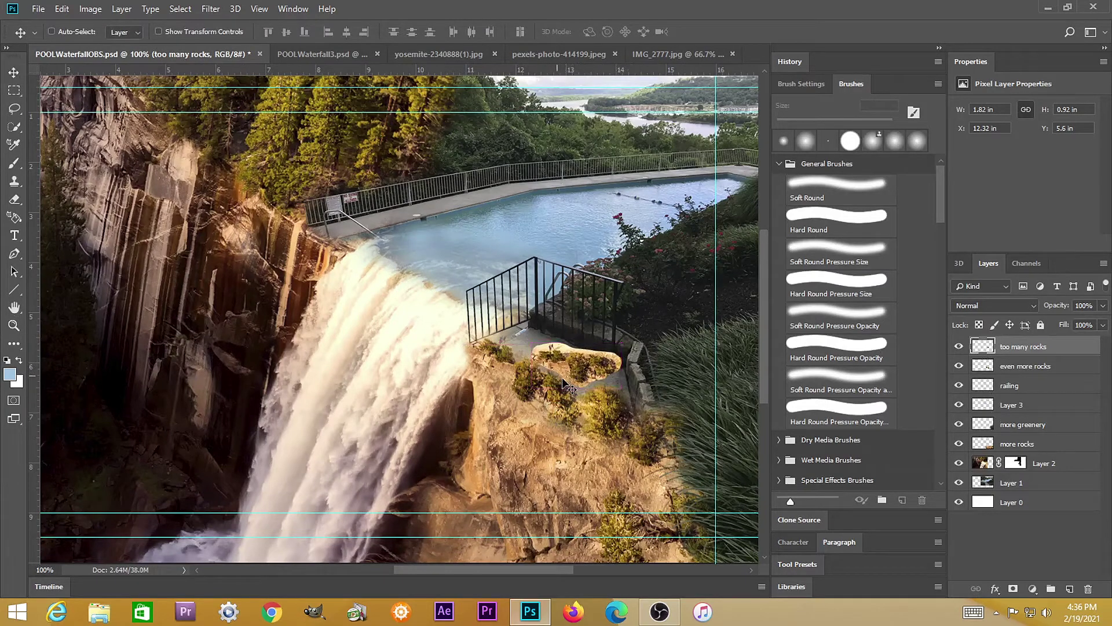
- Rotate the too many rocks layer slightly clockwise and fit its bushes onto the walkway below the railing
key("ctrl+t")
right_click(602, 364)
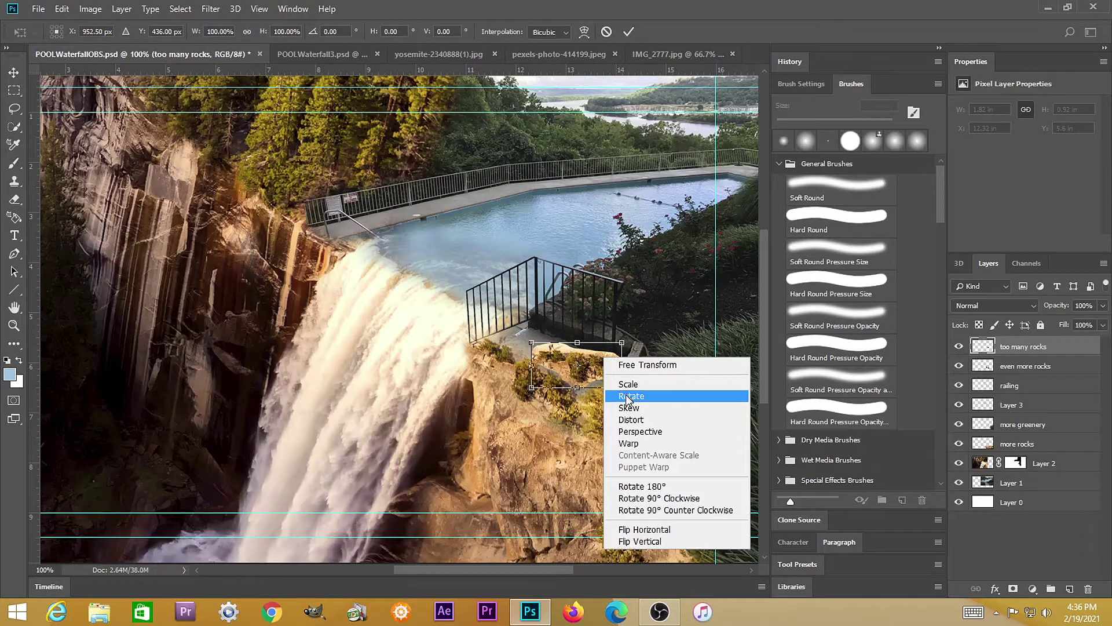
left_click(629, 392)
left_click_drag(622, 343, 630, 353)
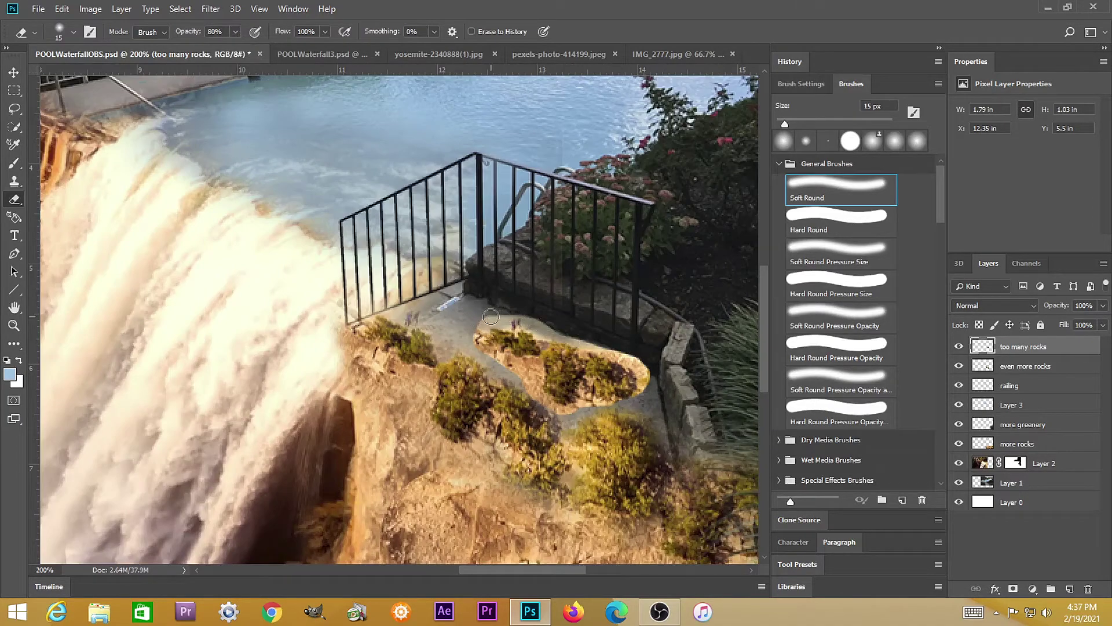
mouse_move(491, 316)
left_mouse_down()
mouse_move(618, 347)
mouse_move(645, 365)
mouse_move(621, 355)
mouse_move(646, 384)
mouse_move(595, 412)
mouse_move(586, 399)
mouse_move(619, 409)
mouse_move(538, 406)
mouse_move(519, 370)
mouse_move(533, 374)
mouse_move(487, 356)
mouse_move(468, 325)
mouse_move(500, 321)
mouse_move(543, 338)
mouse_move(525, 316)
mouse_move(489, 323)
mouse_move(579, 380)
left_mouse_up()
key("v")
key("b")
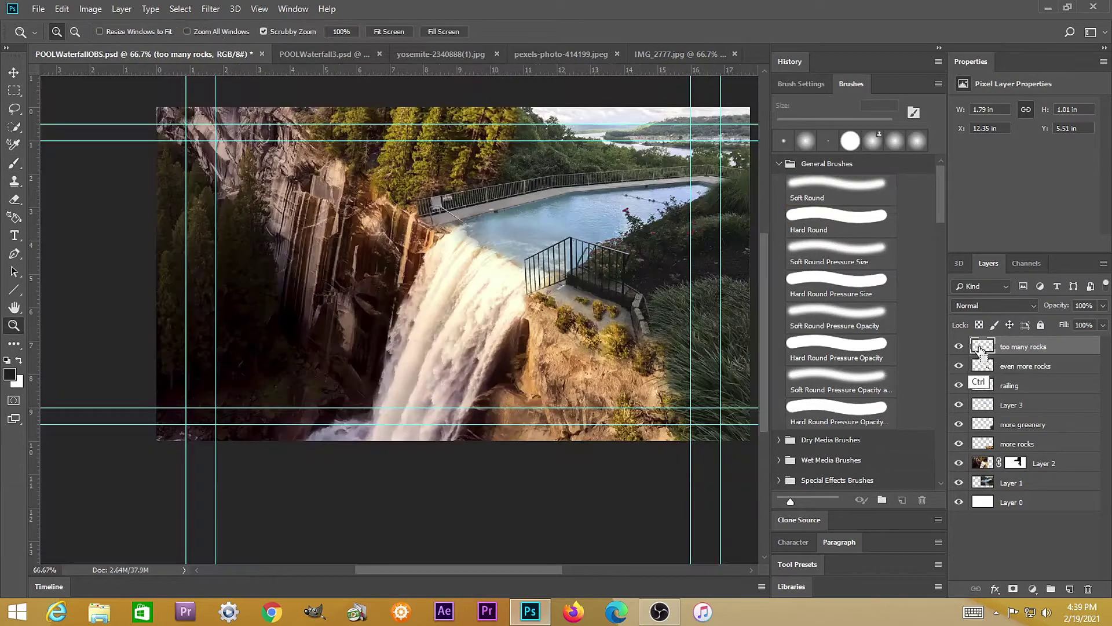
- Duplicate the too many rocks bushes onto a new layer in the pool composite
key("ctrl+c")
key("ctrl+v")
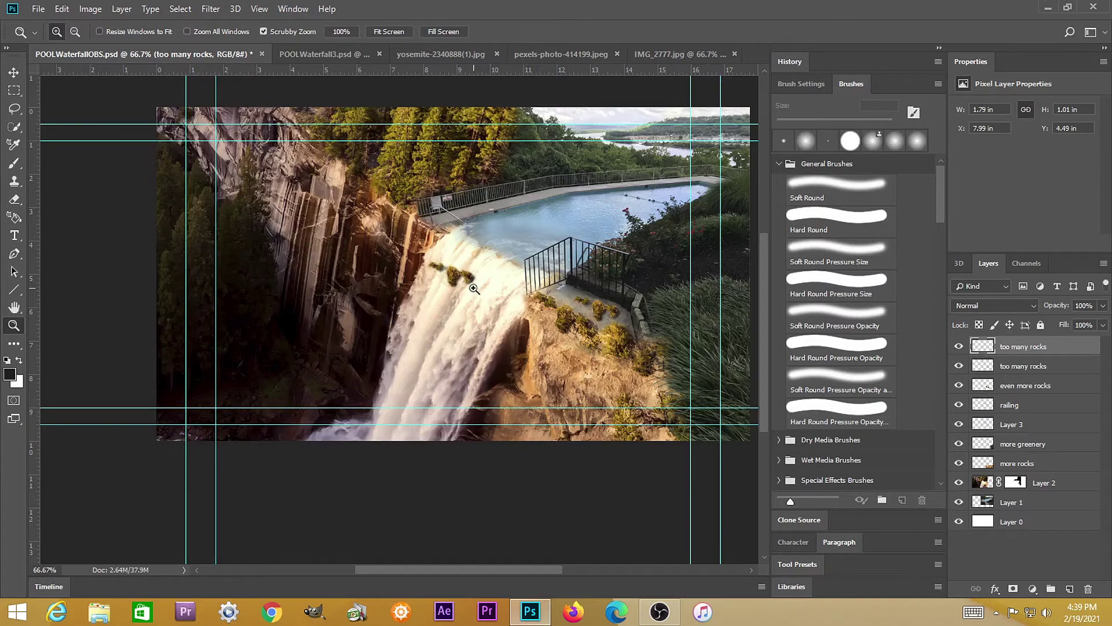
- Move the duplicated bushes off the waterfall onto the cliff ledge beside the pool's near corner
left_click(463, 280)
left_click(473, 248)
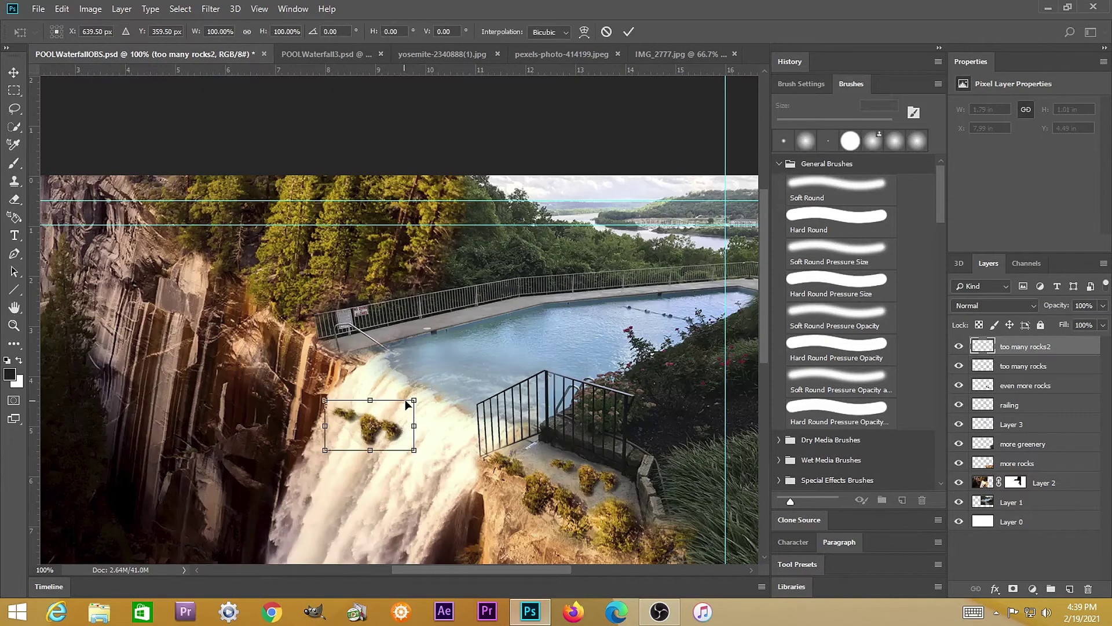
mouse_move(413, 400)
left_mouse_down()
mouse_move(380, 416)
mouse_move(387, 444)
mouse_move(364, 420)
mouse_move(350, 364)
left_mouse_up()
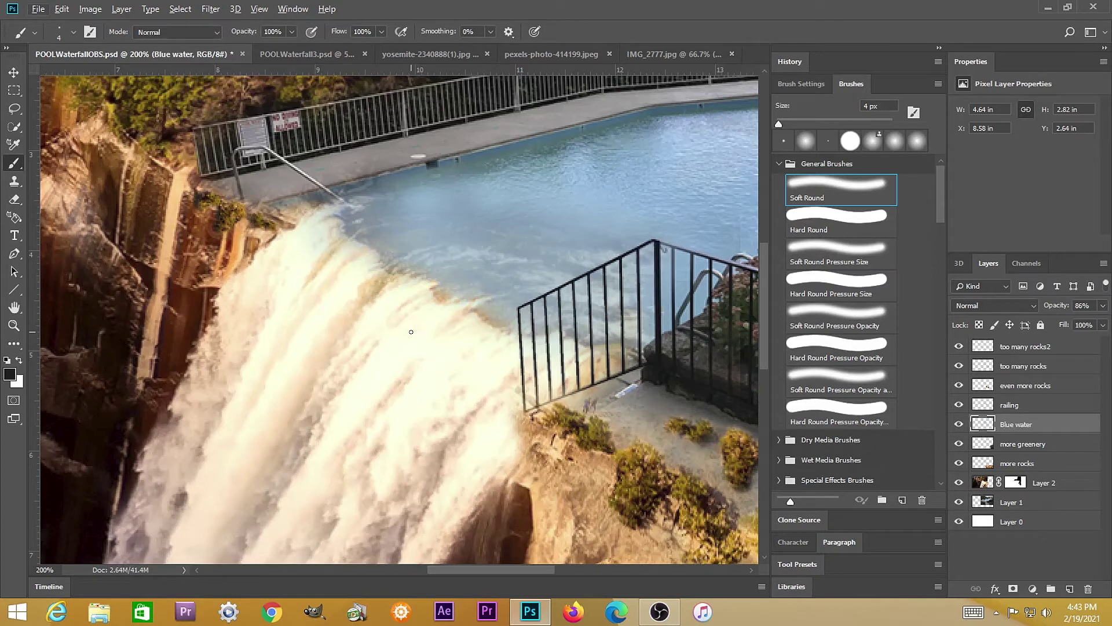
- Paint cream foam sampled from the waterfall along the pool's spill edge on Blue water, using pressure-controlled opacity and 4 px, then 2 px brush sizes
left_click(416, 330, "alt")
left_click_drag(447, 279, 456, 274)
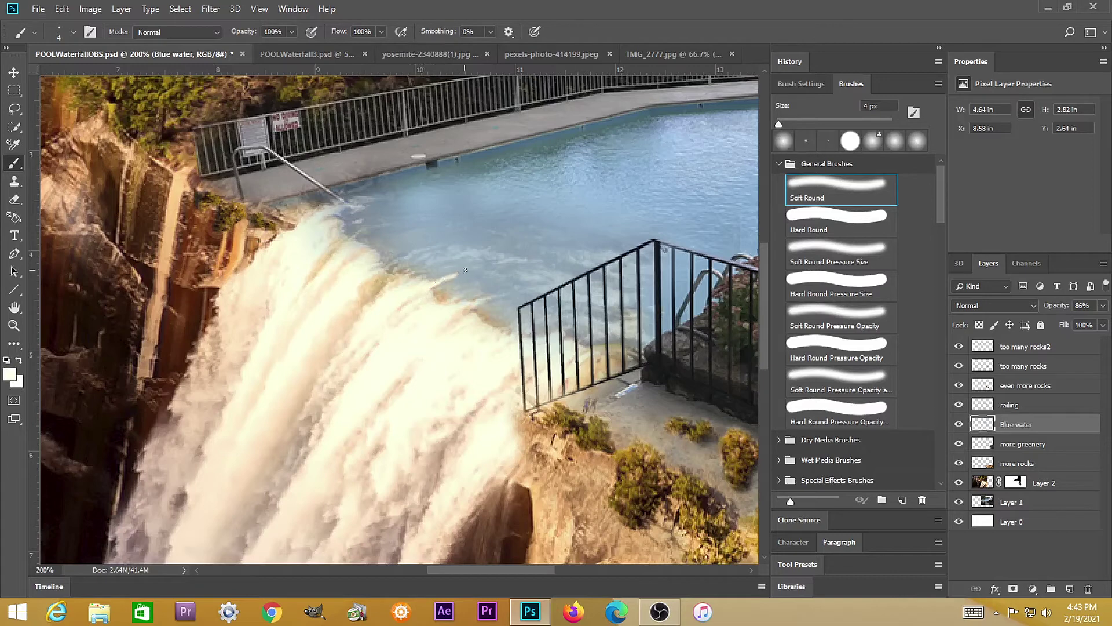
key("ctrl+z")
left_click(313, 30)
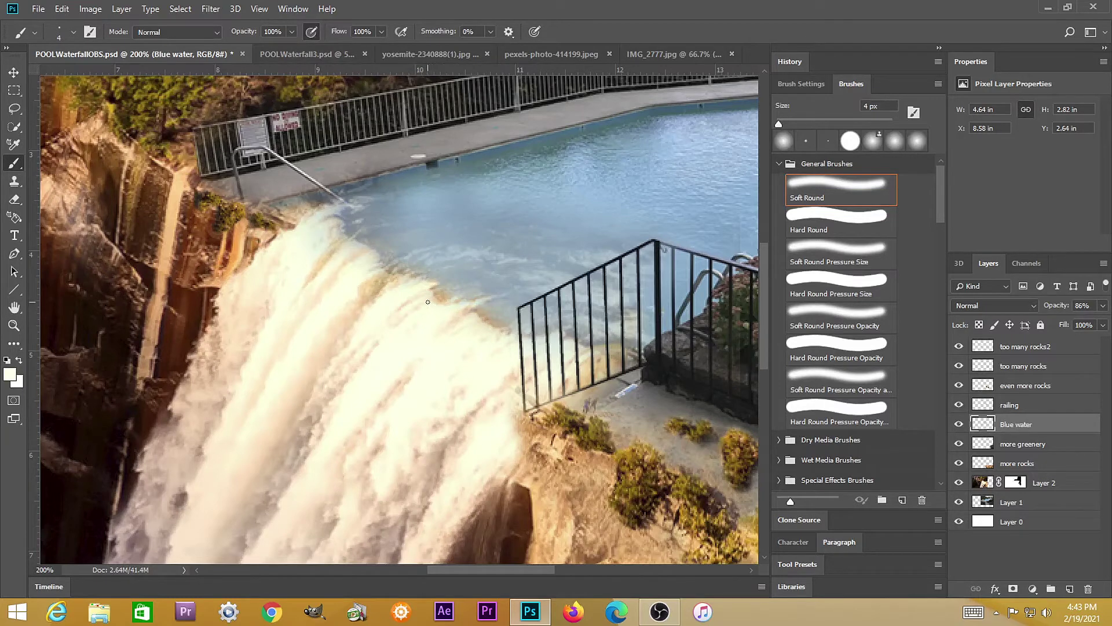
left_click_drag(469, 284, 467, 285)
left_click_drag(360, 264, 396, 241)
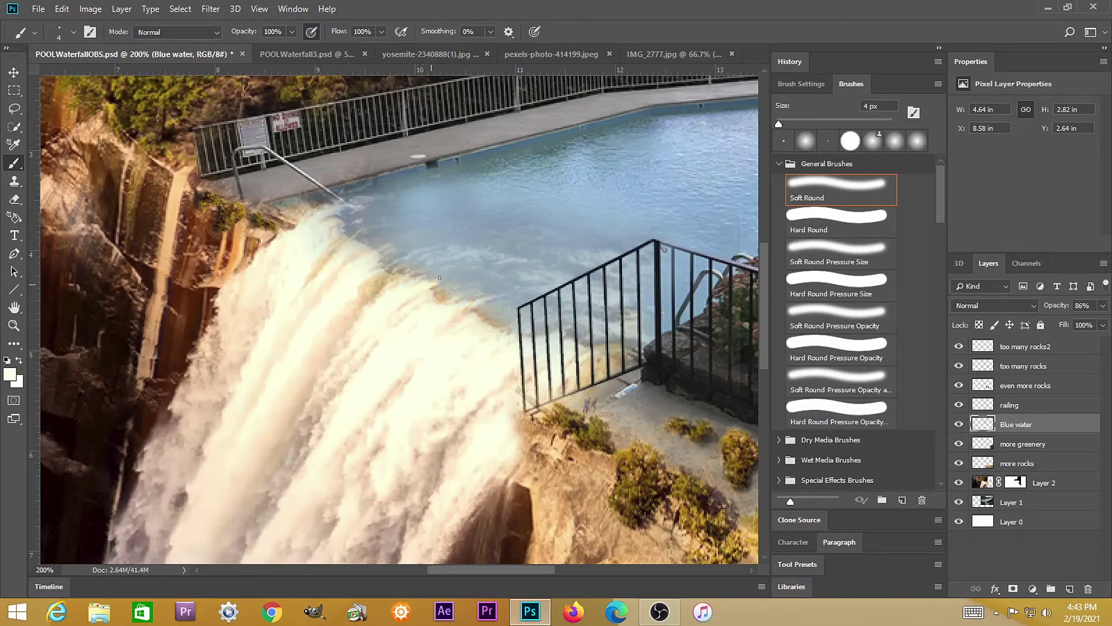
key("bracketleft")
key("bracketleft")
left_click_drag(676, 206, 567, 267)
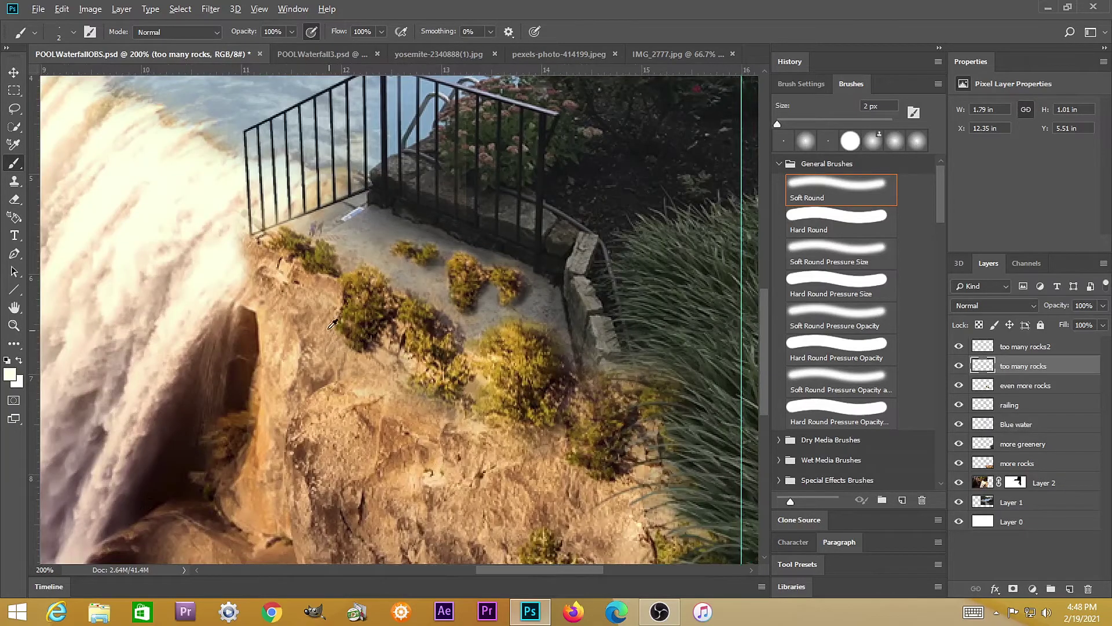
- Tint the walkway around the bushes with sampled cliff tan on the too many rocks layer, at 47% opacity with 20 px and 10 px soft brushes
left_click(325, 297, "alt")
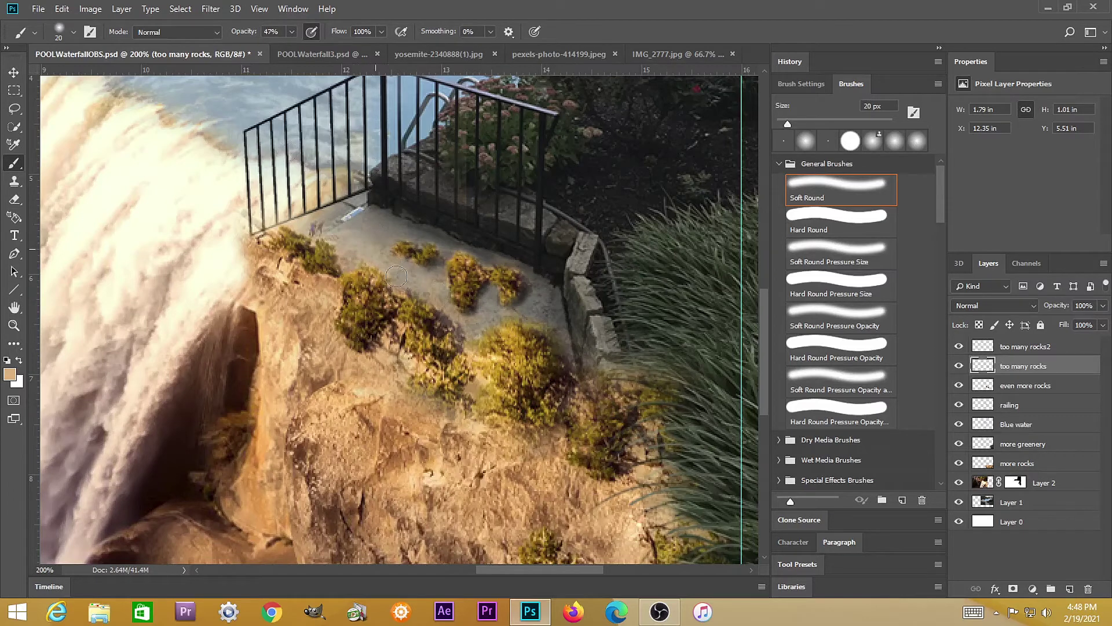
mouse_move(441, 295)
left_mouse_down()
mouse_move(495, 304)
mouse_move(480, 336)
mouse_move(549, 304)
mouse_move(552, 341)
left_mouse_up()
key("bracketleft")
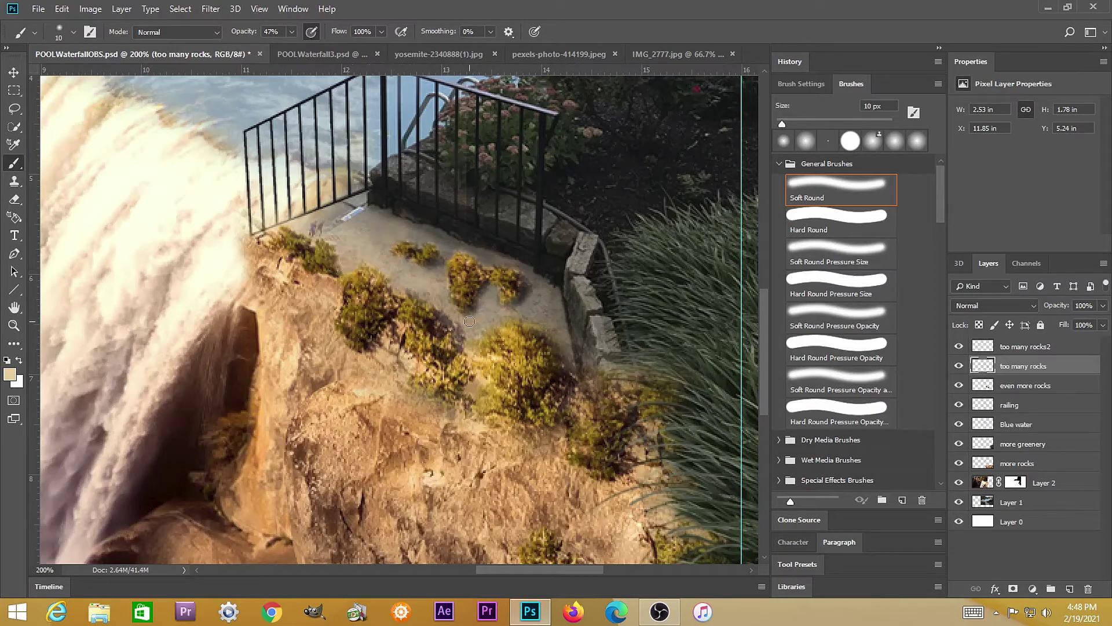
left_click_drag(469, 321, 440, 313)
- Lasso the large boulder and adjoining rocks in lake-192979_1280.jpg, copy them to a new layer and place them in the pool composite
mouse_move(573, 390)
left_mouse_down()
mouse_move(606, 379)
mouse_move(609, 365)
mouse_move(578, 352)
mouse_move(565, 314)
mouse_move(494, 290)
mouse_move(432, 300)
mouse_move(577, 395)
left_mouse_up()
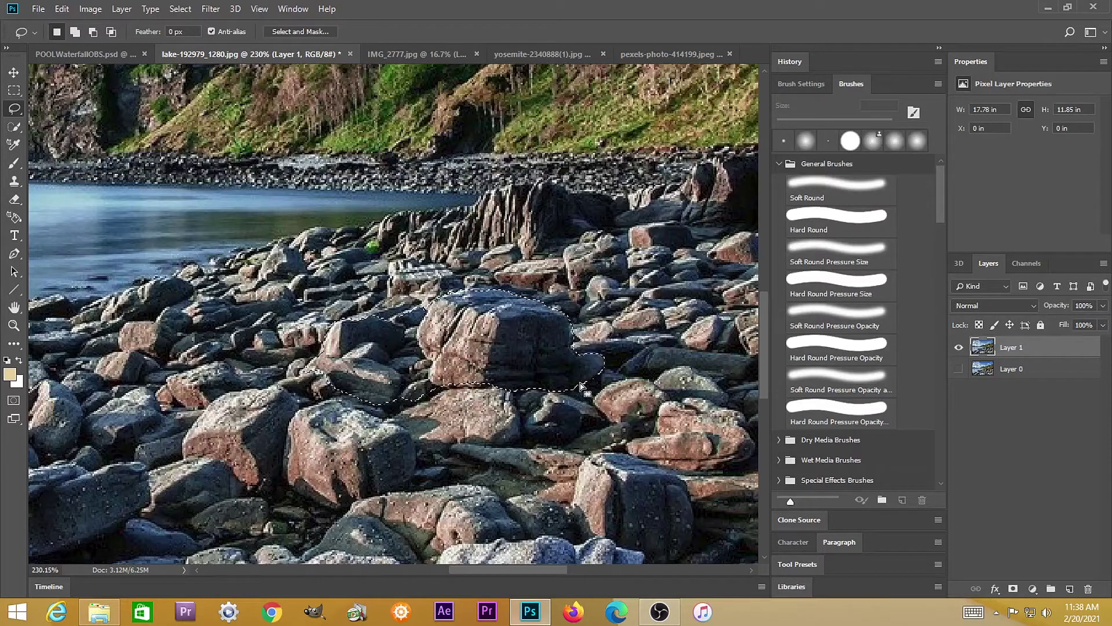
key("ctrl+j")
key("b")
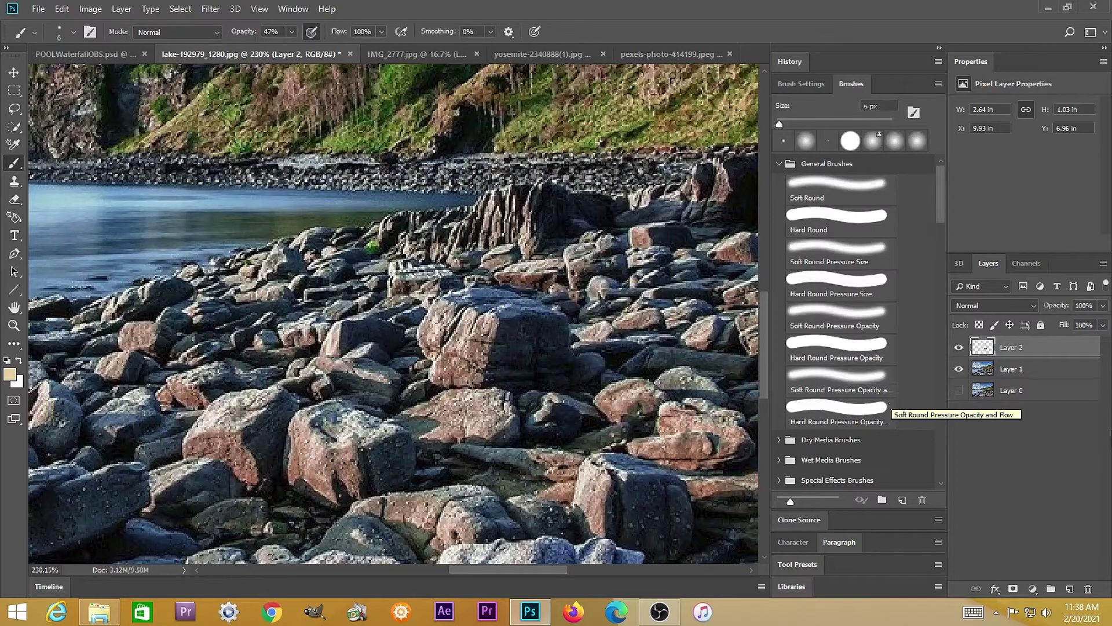
key("l")
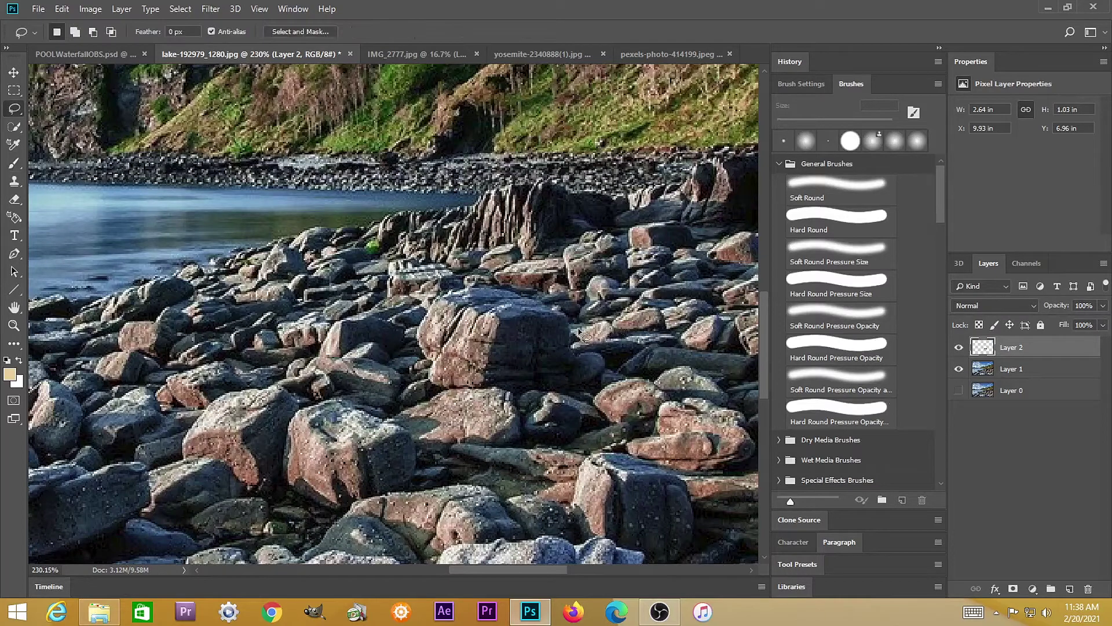
left_click(958, 369)
left_click_drag(983, 347, 352, 257)
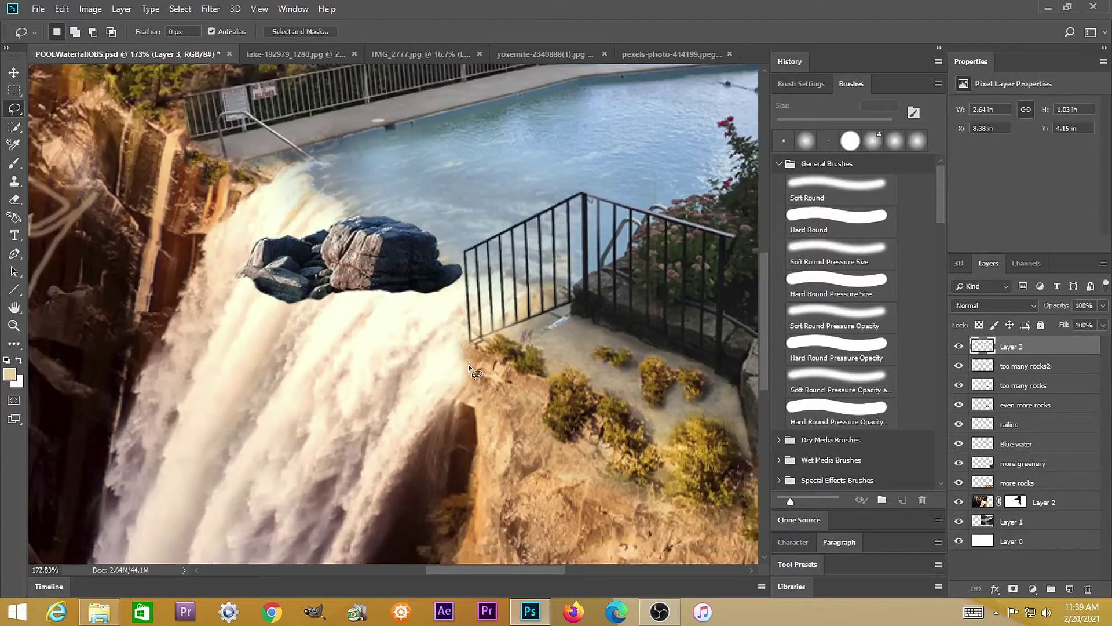
- Scale the rocks5 boulders to about 54%, rotate them clockwise and set them on the cliff below the pool's fence corner
key("ctrl+t")
left_click_drag(352, 249, 235, 220)
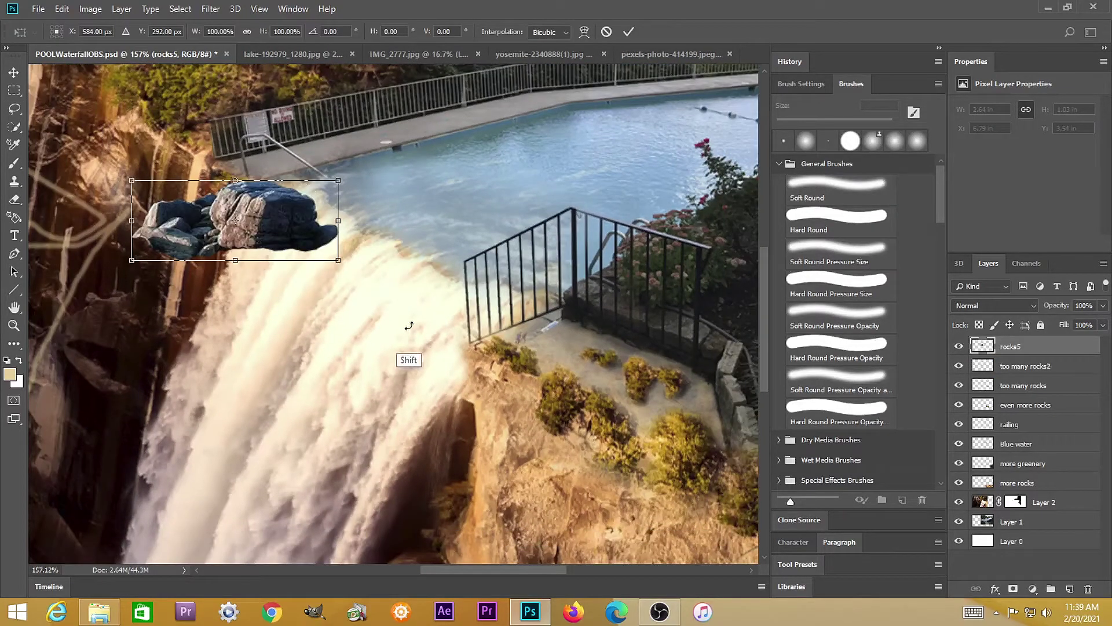
left_click_drag(339, 180, 257, 252)
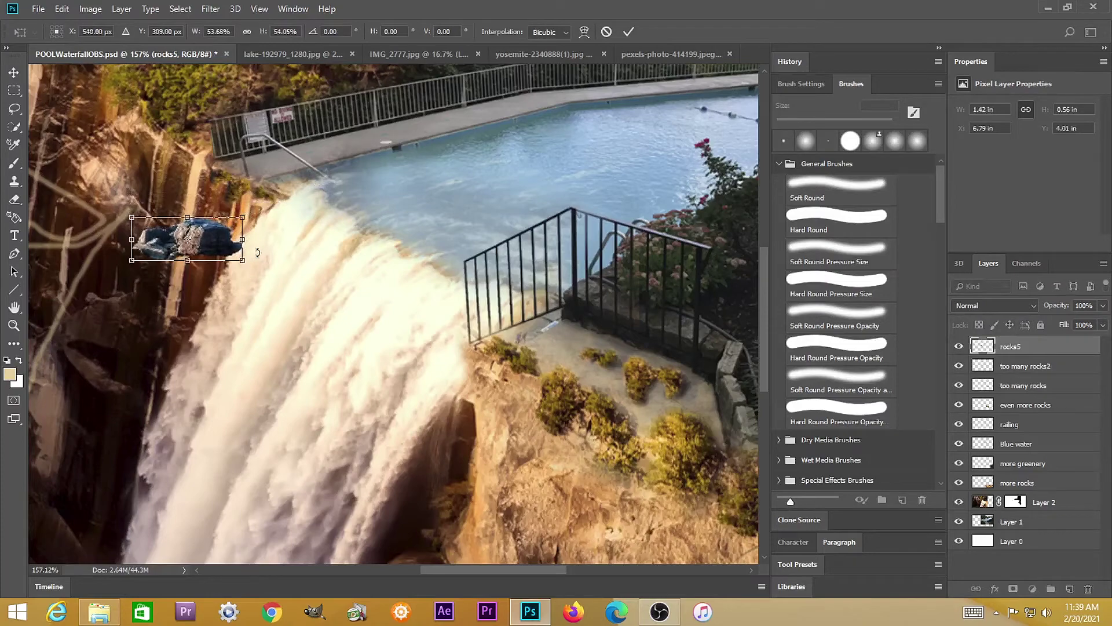
right_click(213, 248)
left_click(235, 287)
left_click_drag(242, 259, 237, 195)
key("Return")
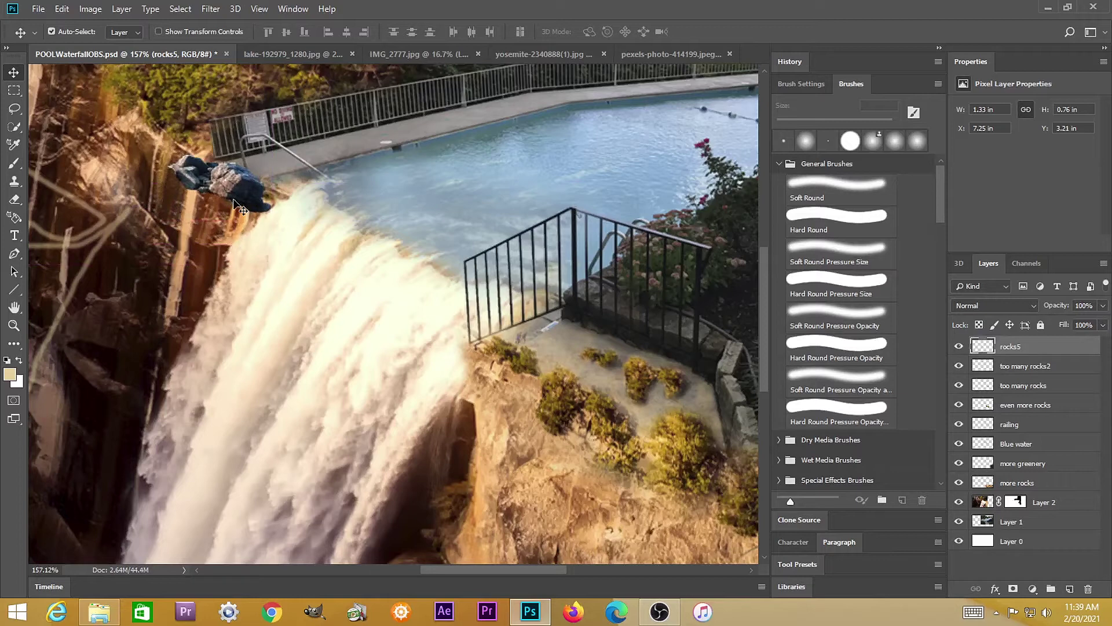
- Shrink rocks5 further to about 1.06 × 0.46 in and fit it on the ledge beside the waterfall's top
key("ctrl+t")
left_click_drag(279, 153, 255, 169)
left_click(628, 31)
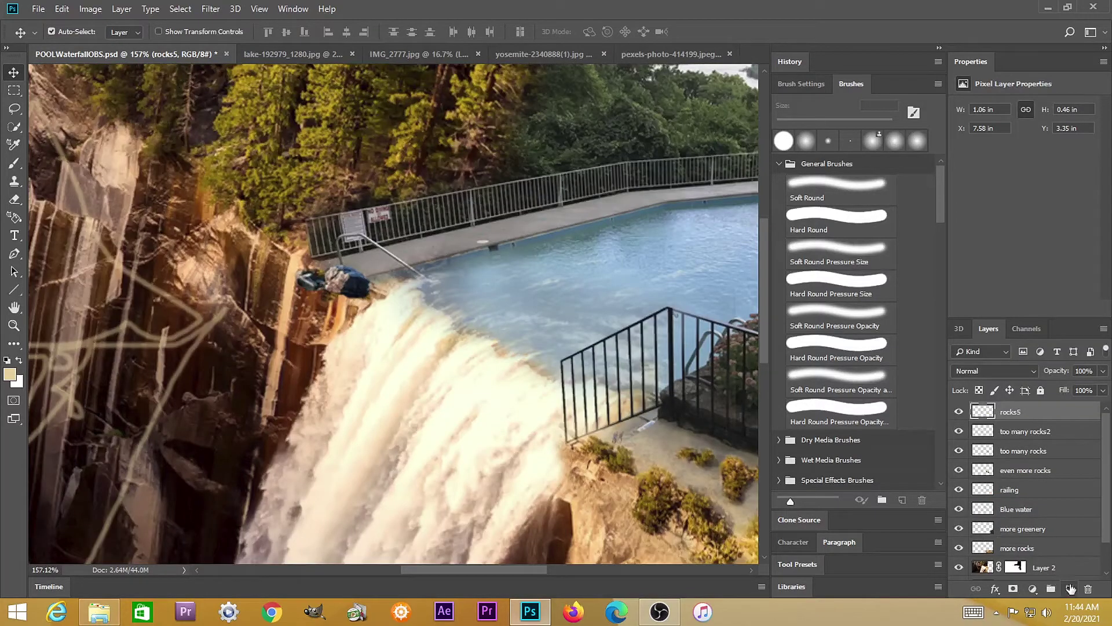
- Add a color rocks layer and paint sampled cliff orange over the boulders with a 25 px soft brush at 47%, without pressure-controlled opacity
left_click(1069, 588)
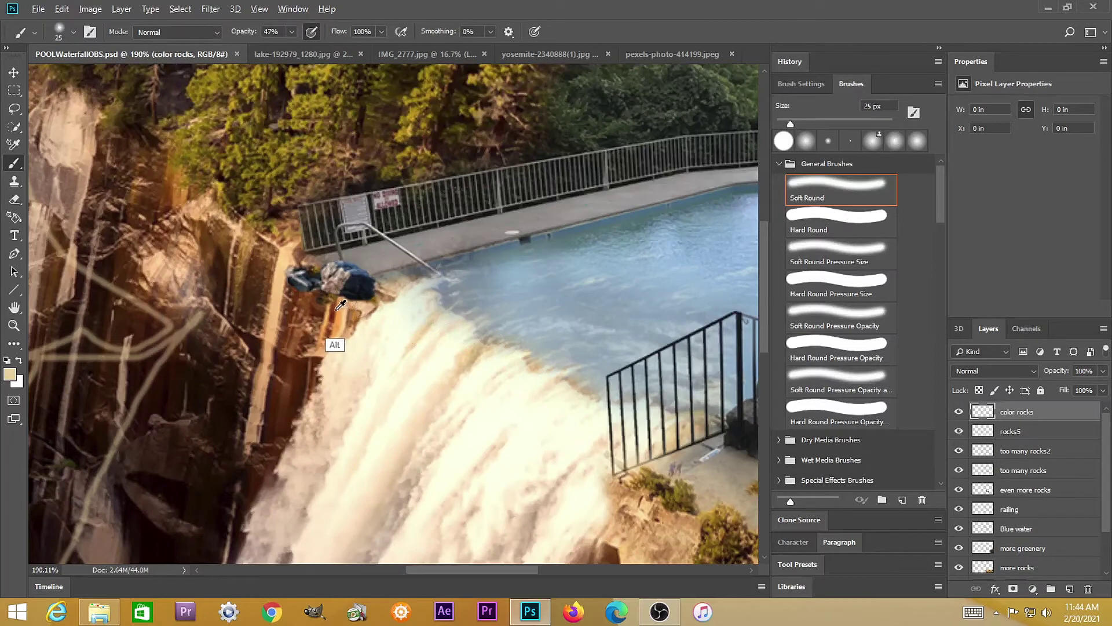
left_click(339, 306, "alt")
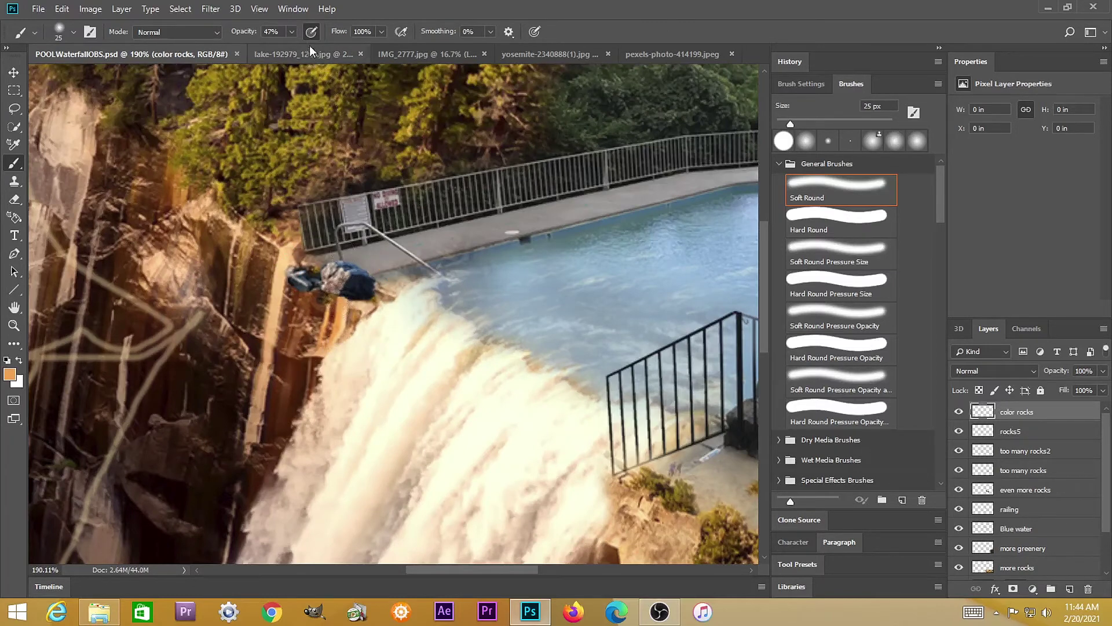
mouse_move(339, 284)
left_mouse_down()
mouse_move(328, 275)
mouse_move(348, 275)
mouse_move(365, 295)
mouse_move(283, 275)
left_mouse_up()
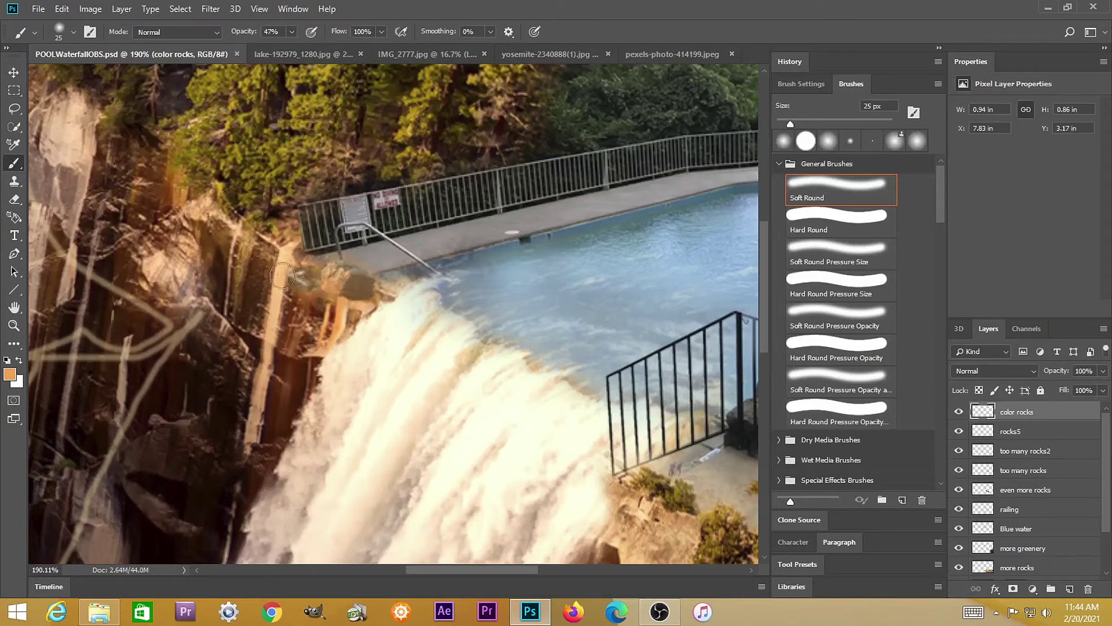
- Set the color rocks layer's blending mode to Normal and adjust its opacity
left_click(993, 370)
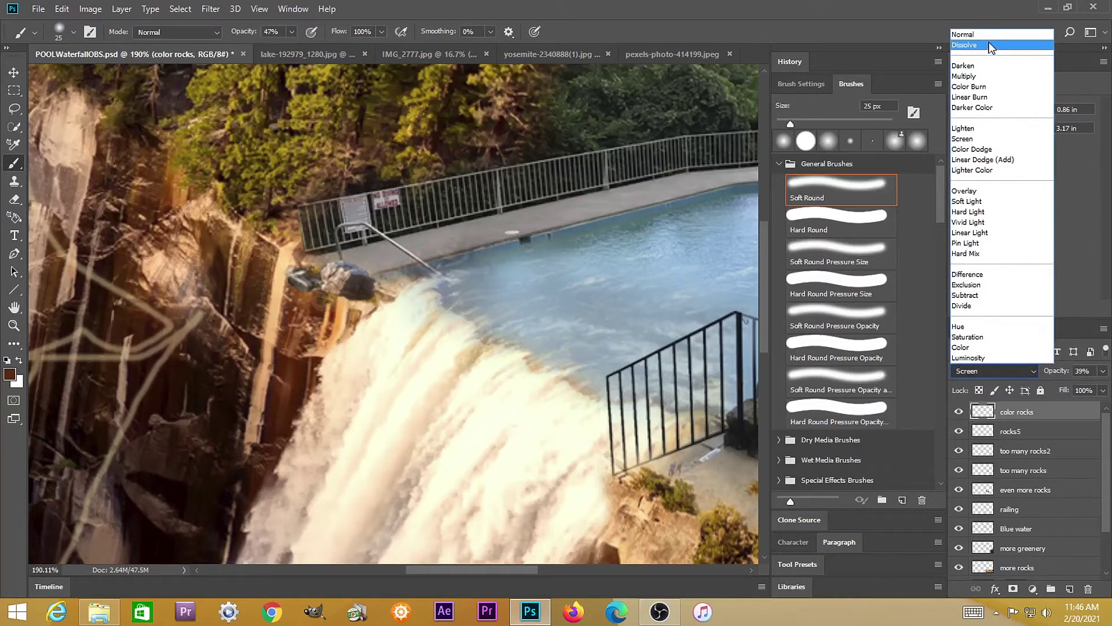
left_click(989, 34)
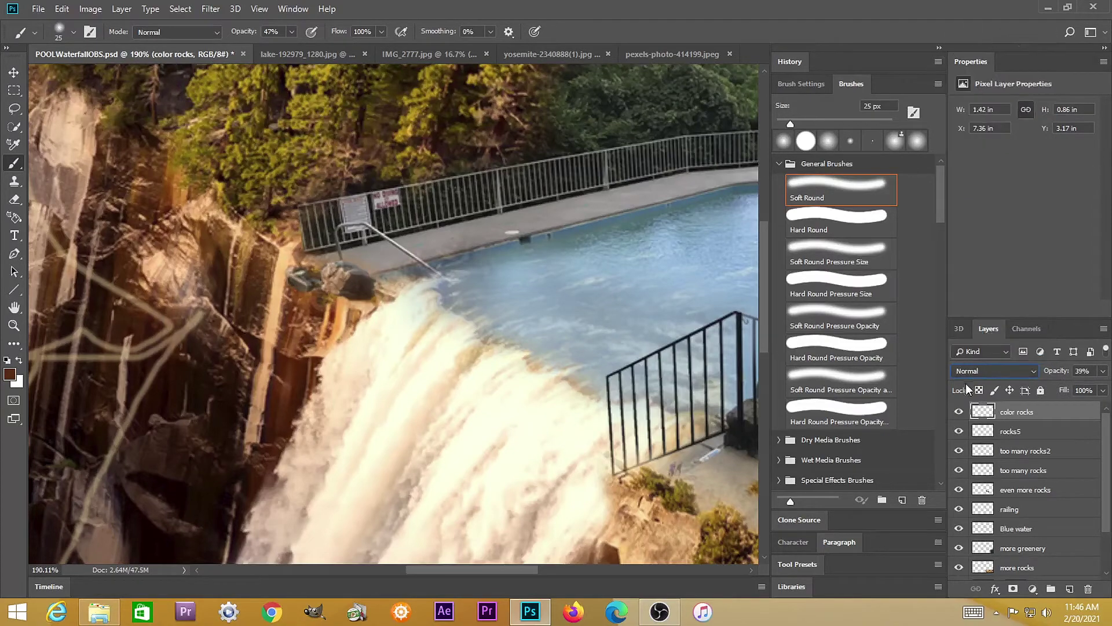
left_click(1103, 372)
mouse_move(1060, 385)
left_mouse_down()
mouse_move(1048, 385)
mouse_move(1060, 389)
left_mouse_up()
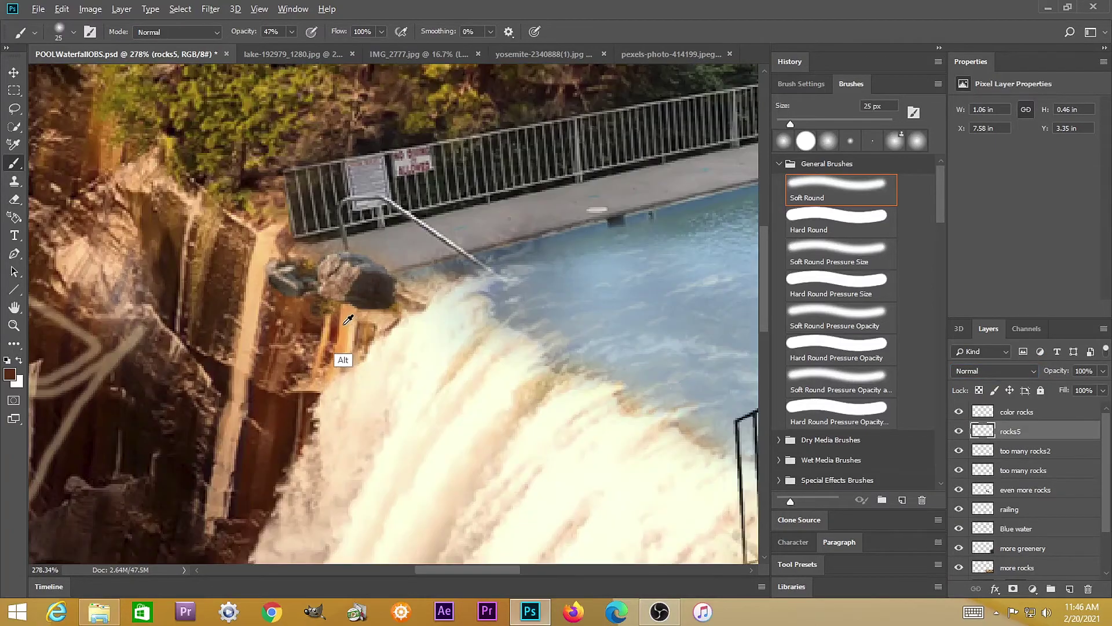
- Dab sampled cliff orange onto the tops and edges of the rocks5 boulders with a 9 px soft brush at 18% opacity
left_click(344, 323, "alt")
key("bracketleft")
key("bracketleft")
key("bracketleft")
key("bracketleft")
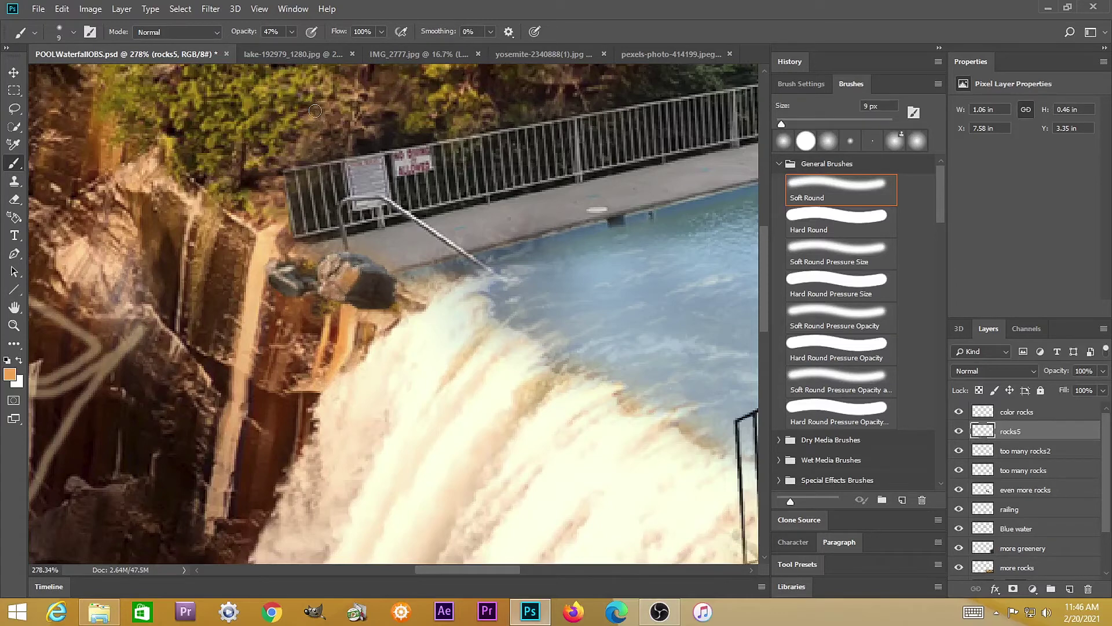
left_click_drag(291, 36, 273, 47)
left_click(331, 266)
left_click_drag(355, 258, 360, 265)
mouse_move(292, 289)
left_mouse_down()
mouse_move(279, 284)
mouse_move(292, 281)
left_mouse_up()
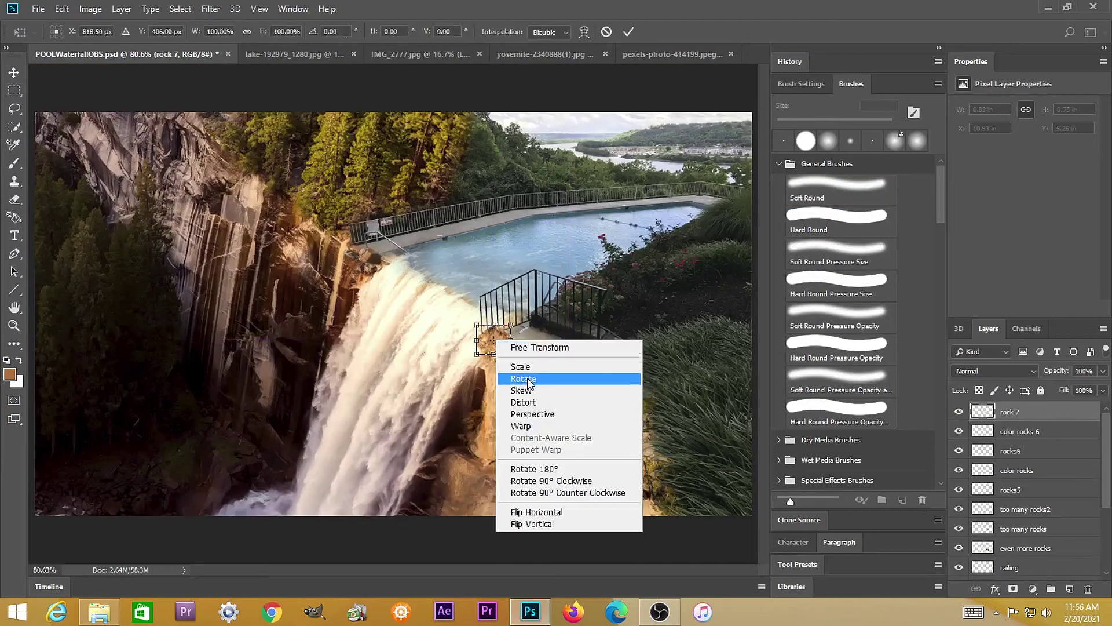
- Transform rock 7 to about 0.78 × 0.81 in at the railing's foot beside the waterfall, and trim its edge with the Eraser
left_click(527, 379)
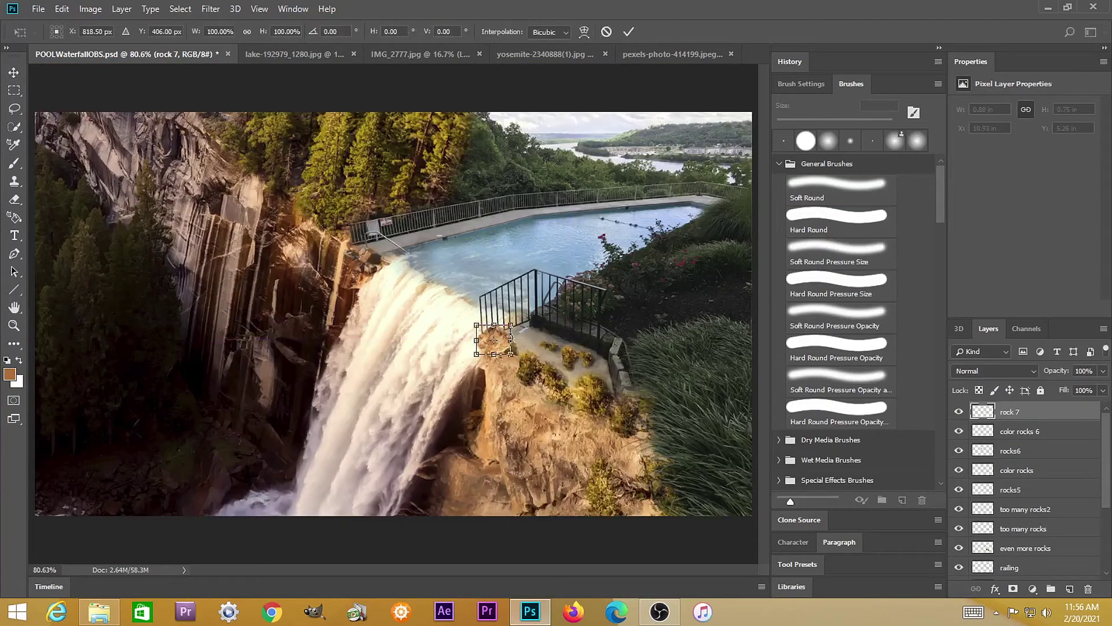
left_click_drag(512, 327, 490, 362)
key("Return")
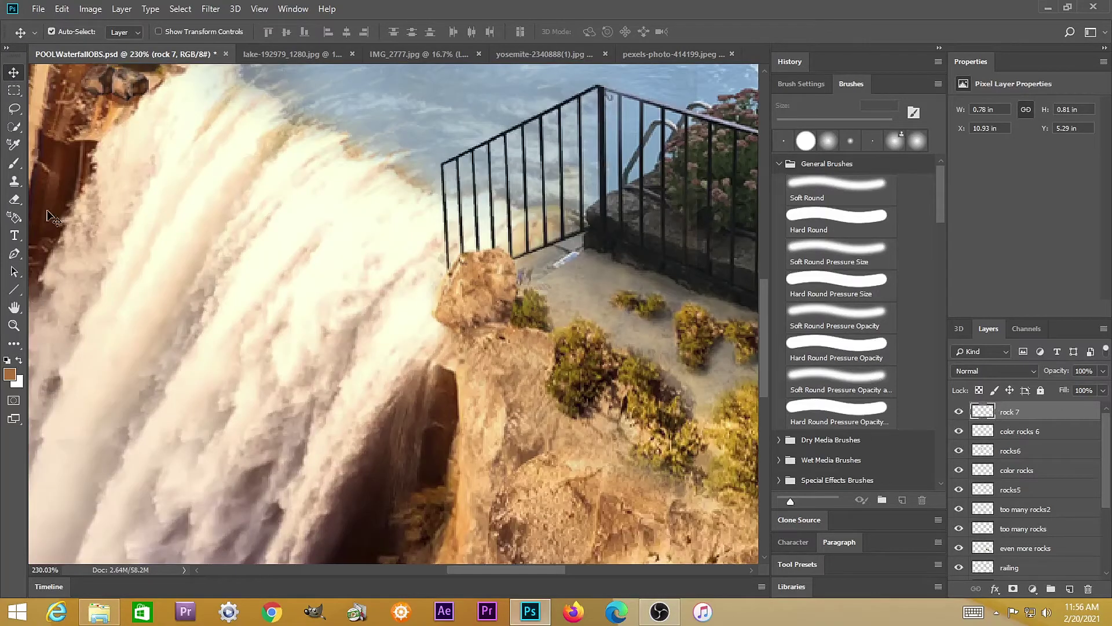
left_click(15, 199)
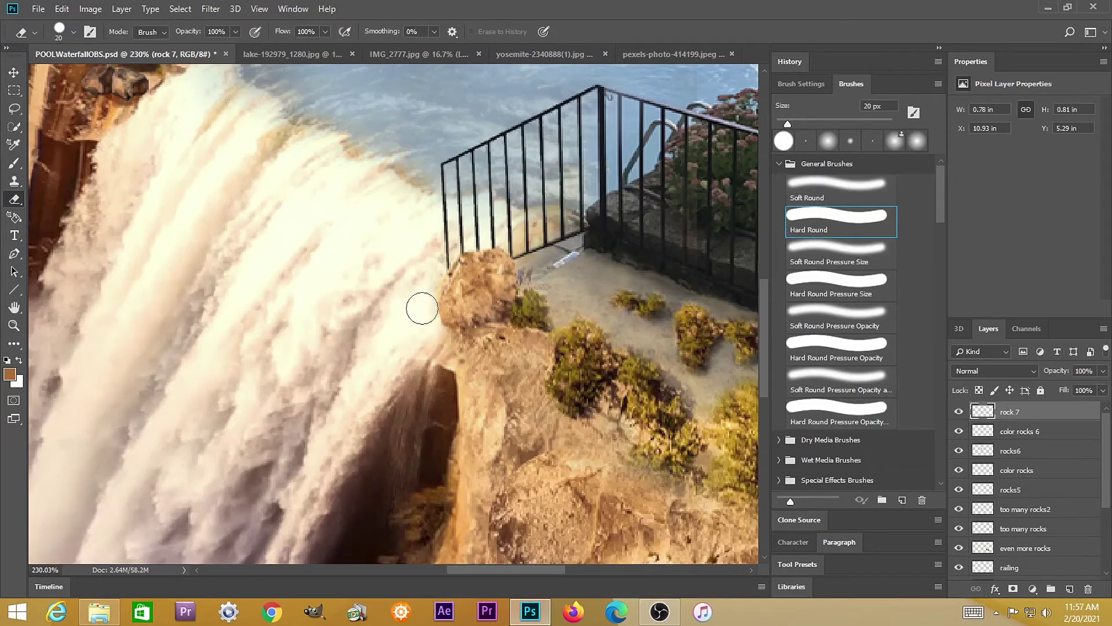
- Check which grass belongs to the more greenery layer by toggling its visibility, and paste a duplicate of that layer
left_click(959, 493)
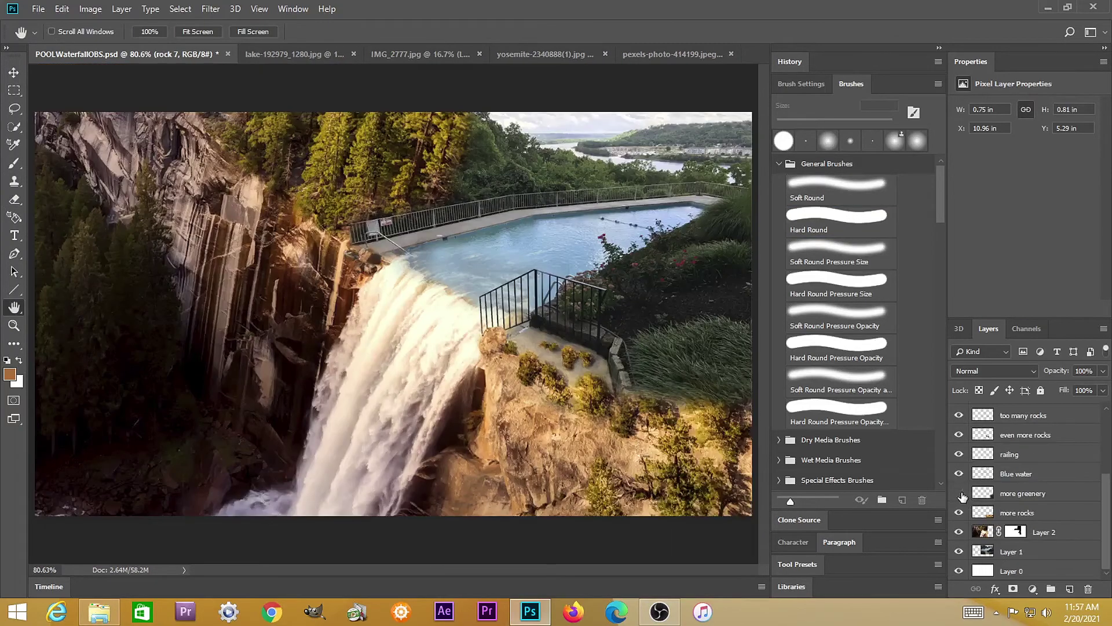
left_click(960, 493)
left_click(984, 496)
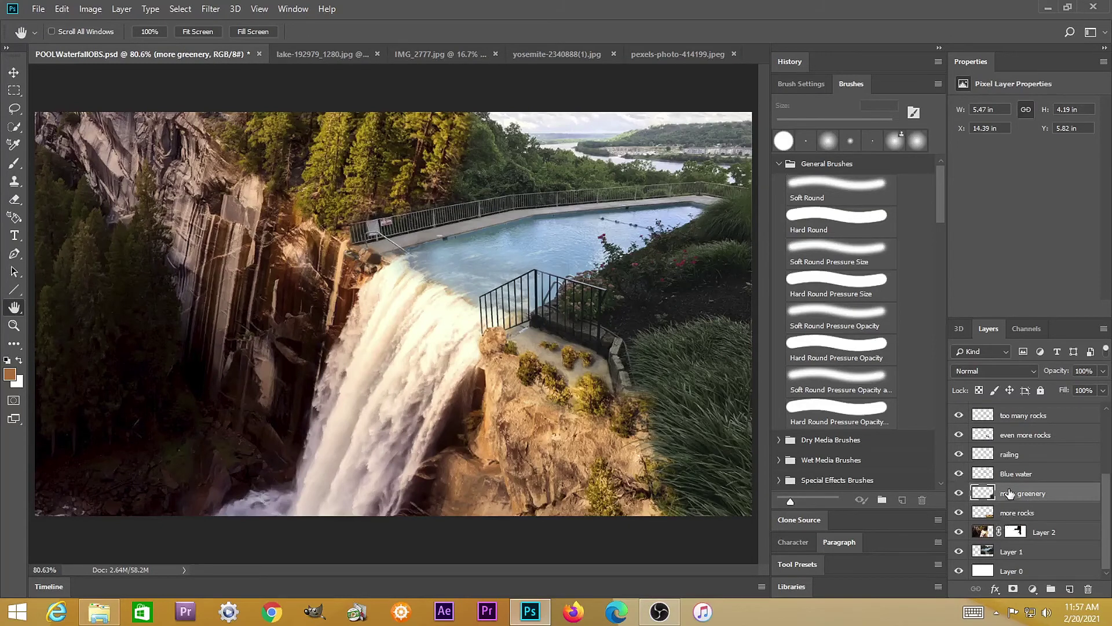
key("ctrl+v")
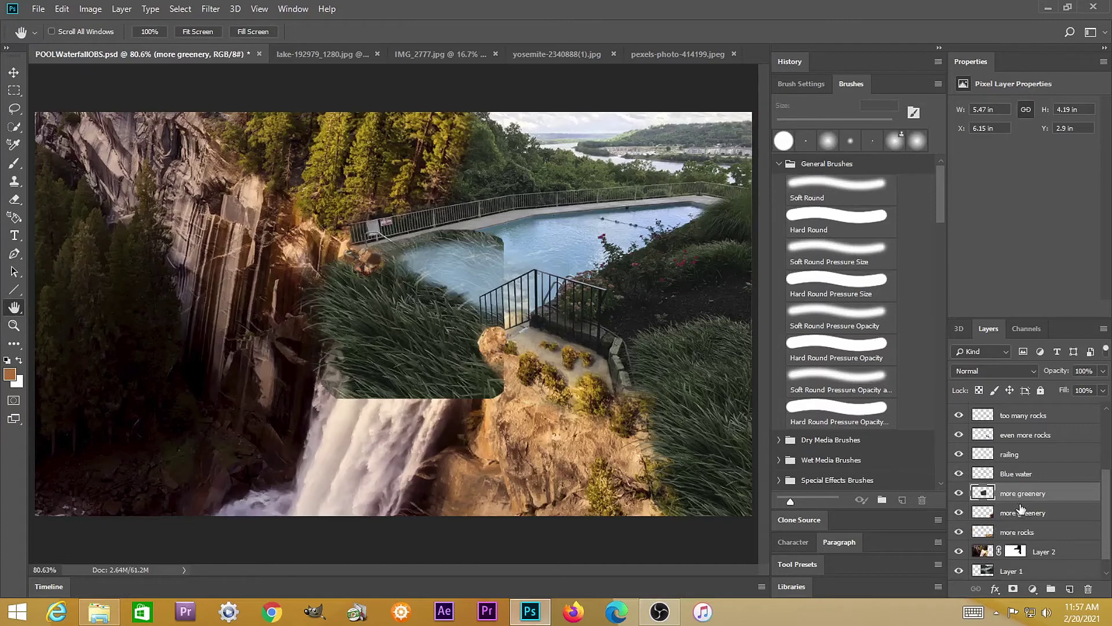
- Move the duplicated grass, layer even more greenery, over the cliff in the image's lower-right corner below the walkway
key("v")
left_click_drag(449, 350, 655, 523)
left_click_drag(679, 480, 667, 475)
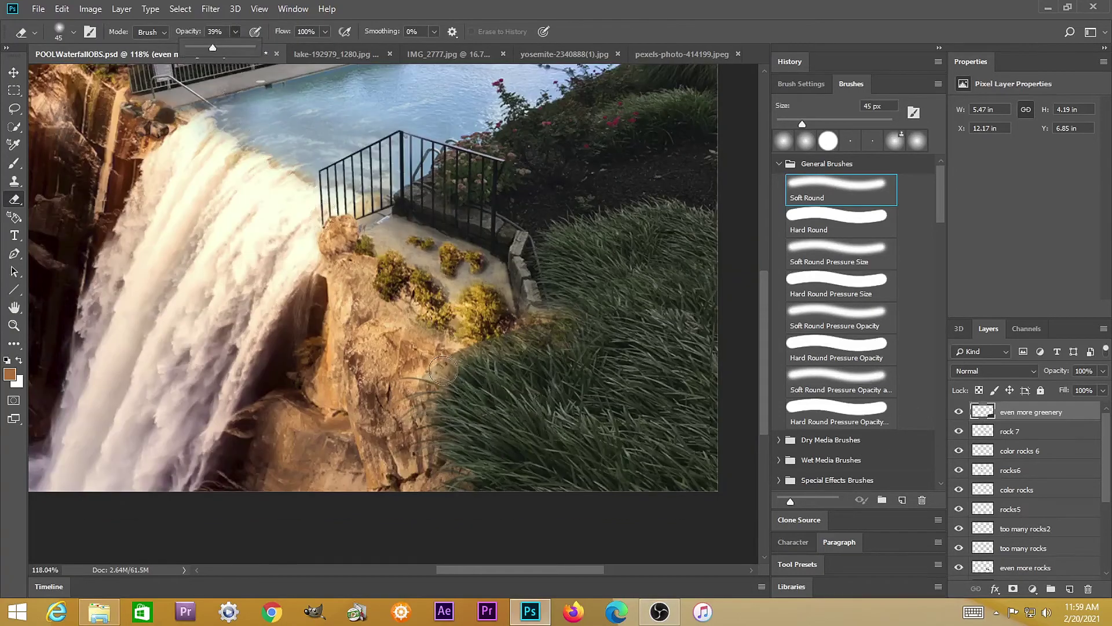
- Lasso the tall tree nearest the waterfall in pexels-photo-414199.jpeg, copy it to a new layer and place it over the composite's pool fence
mouse_move(441, 371)
left_mouse_down()
mouse_move(425, 374)
mouse_move(487, 332)
mouse_move(579, 322)
left_mouse_up()
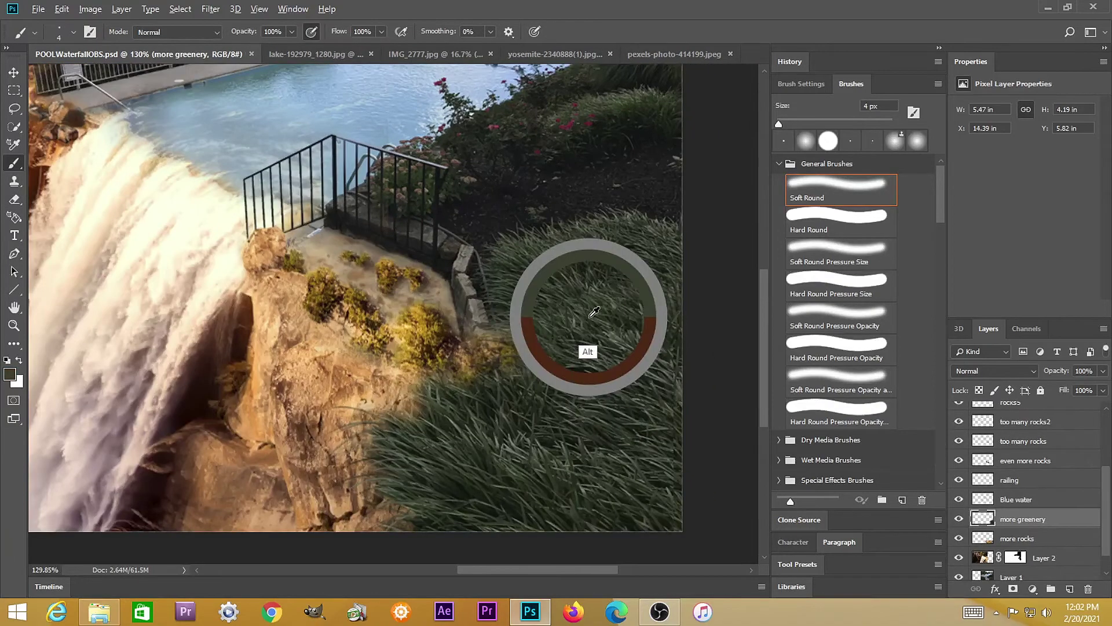
left_click(594, 313, "alt")
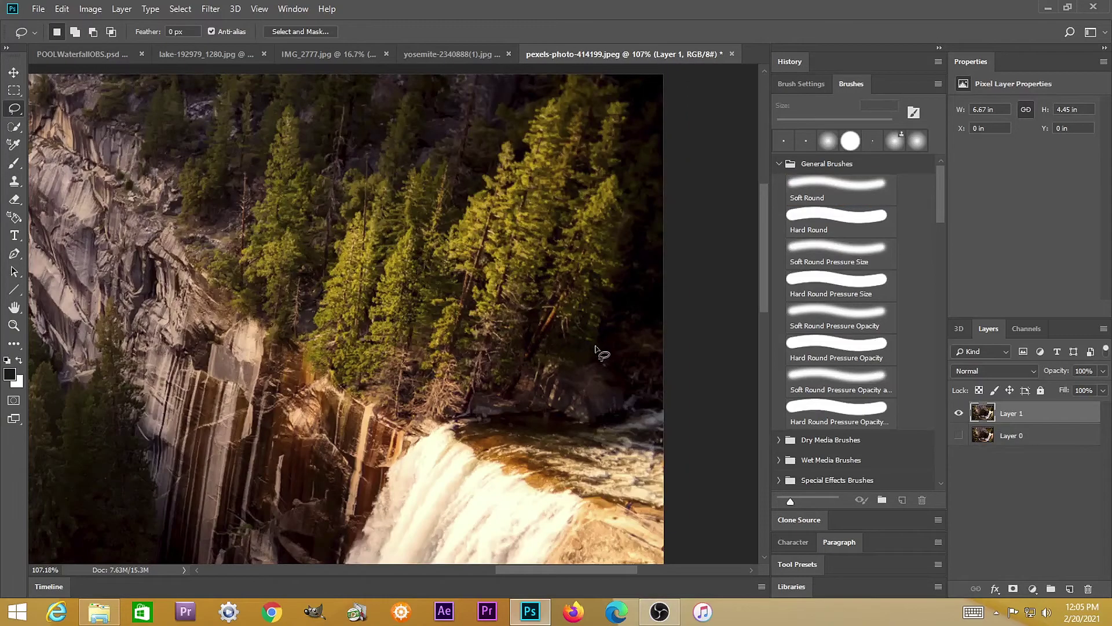
mouse_move(594, 345)
left_mouse_down()
mouse_move(627, 216)
mouse_move(615, 172)
mouse_move(580, 189)
mouse_move(564, 219)
mouse_move(530, 339)
mouse_move(550, 361)
mouse_move(597, 345)
left_mouse_up()
key("ctrl+j")
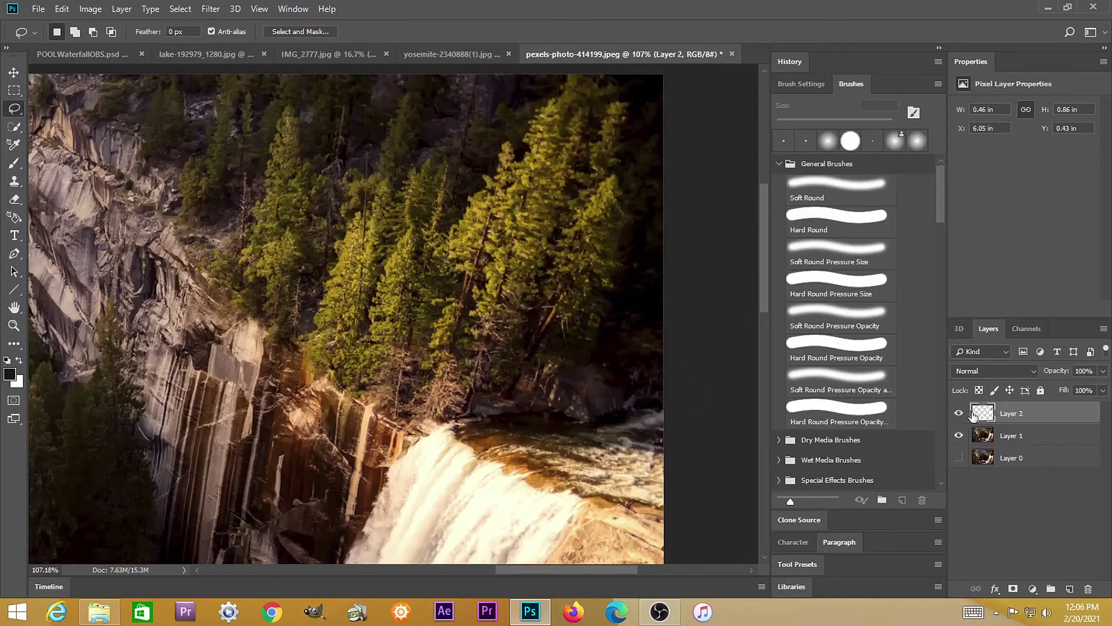
left_click_drag(973, 414, 439, 218)
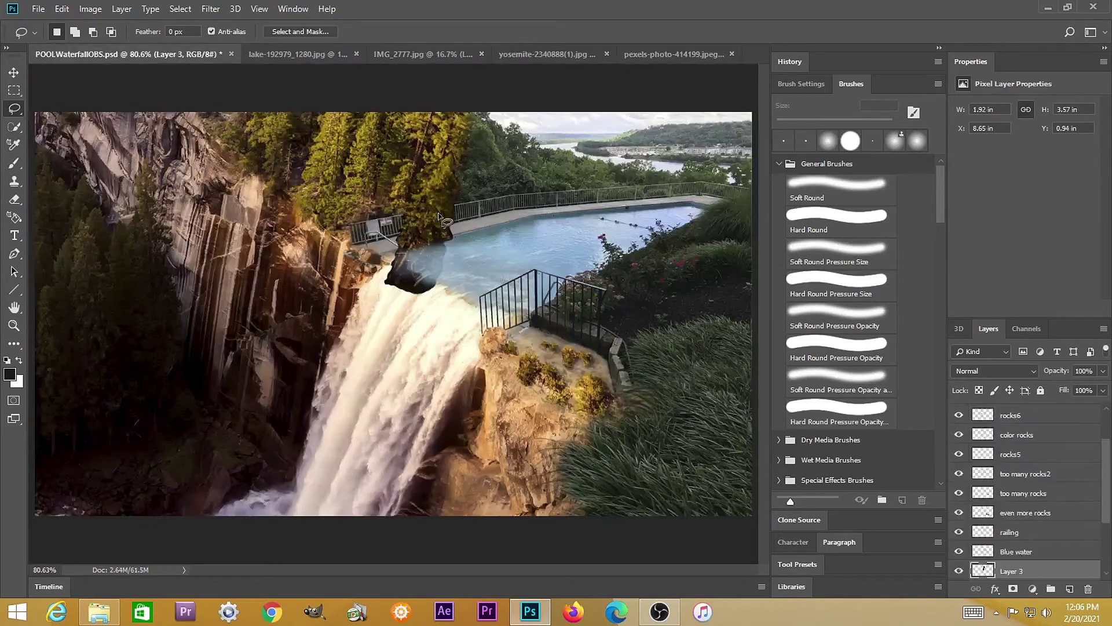
- Scale the tree 1 layer to about 67% and rotate it about -10° so the tree stands upright
key("ctrl+t")
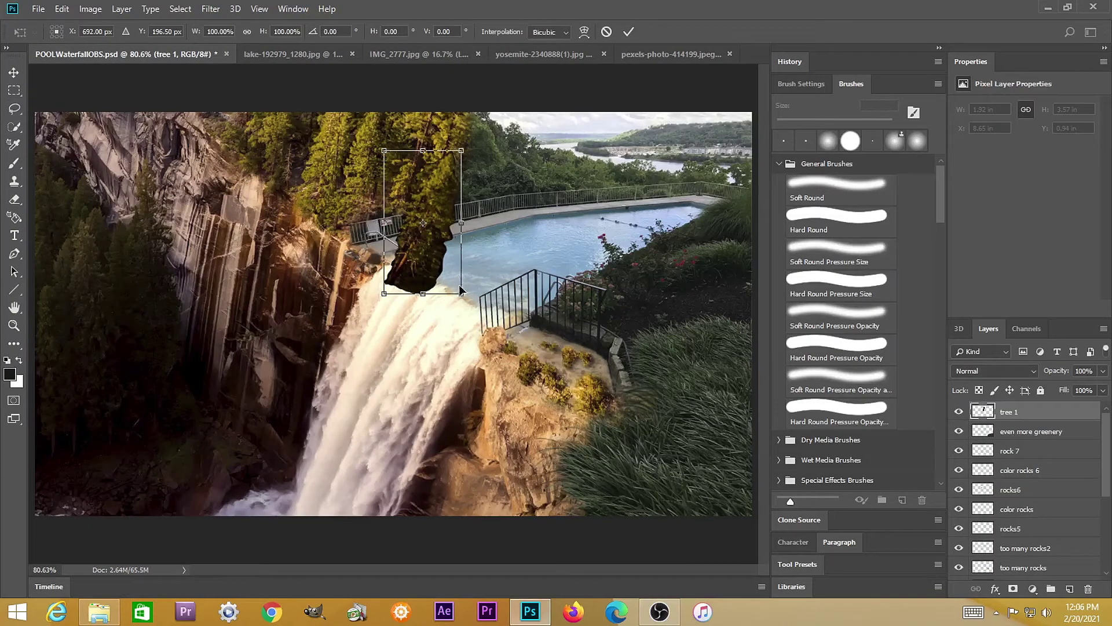
left_click_drag(461, 292, 435, 247)
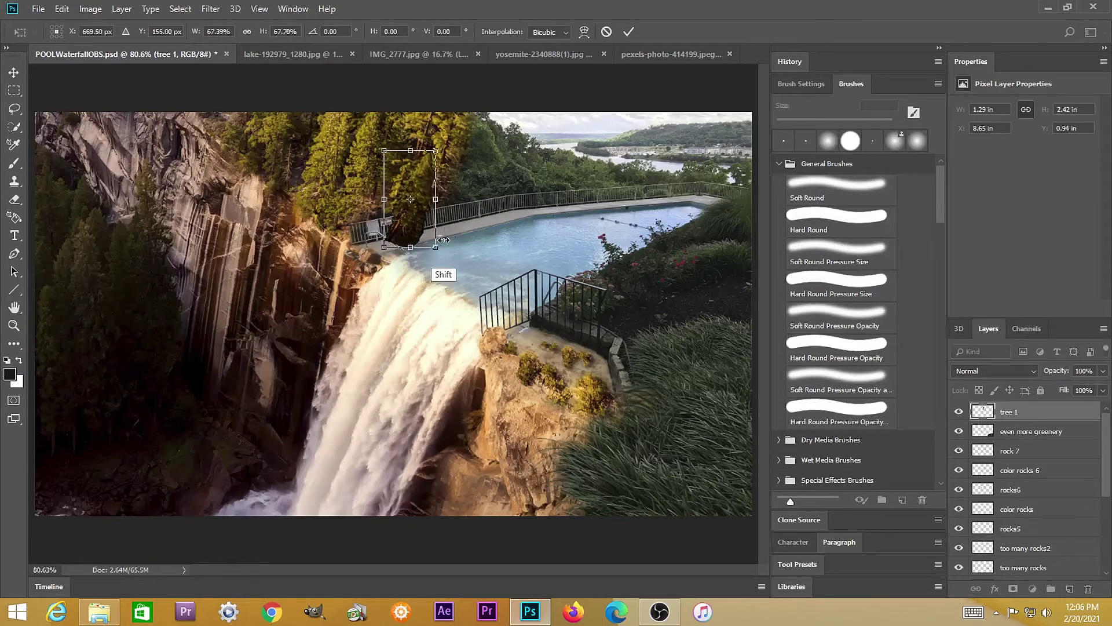
right_click(407, 202)
left_click(434, 244)
left_click_drag(435, 246, 440, 237)
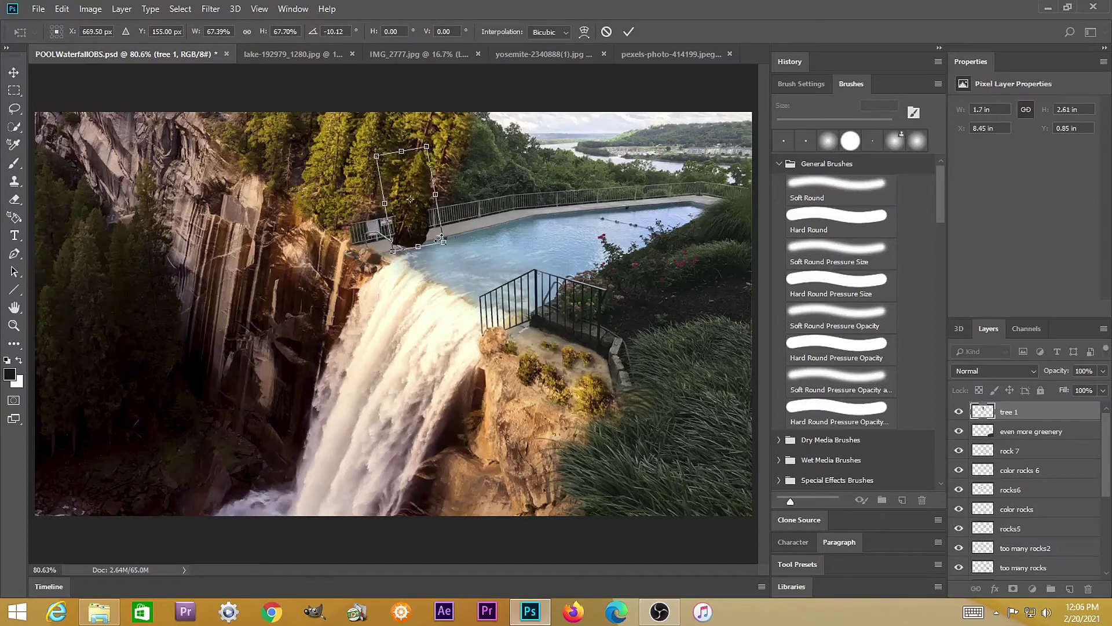
left_click(628, 32)
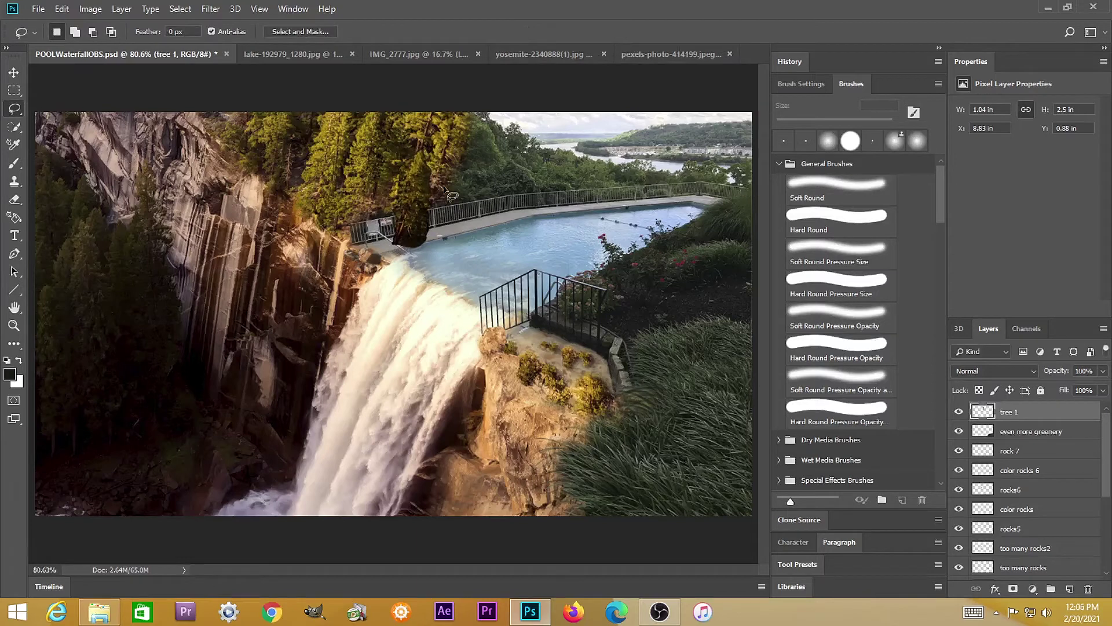
- Move tree 1 behind the pool among the green trees, and scale it down to about 0.88 × 2.08 in with its base at the fence
key("v")
left_click_drag(422, 207, 491, 194)
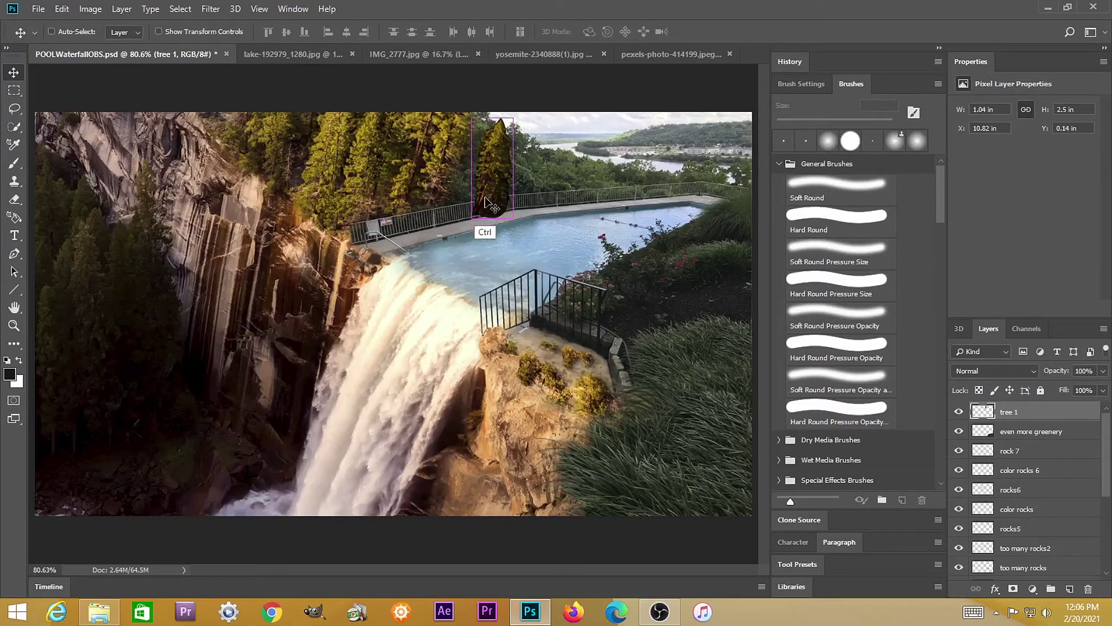
key("ctrl+t")
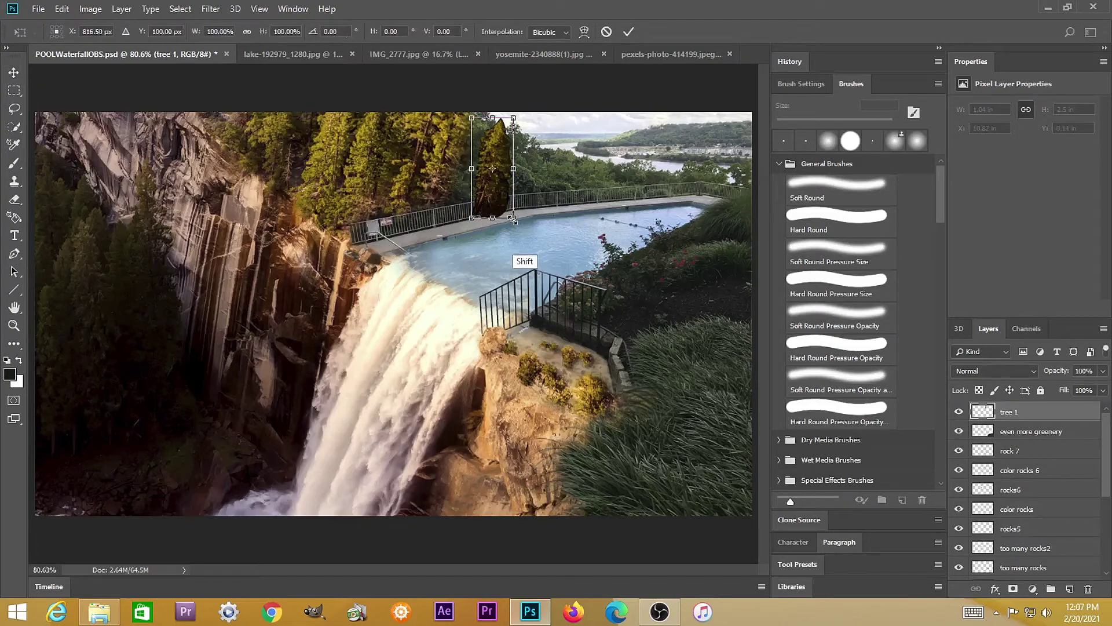
left_click_drag(514, 217, 505, 200)
mouse_move(480, 227)
left_mouse_down()
mouse_move(476, 188)
mouse_move(469, 195)
mouse_move(465, 217)
mouse_move(487, 203)
left_mouse_up()
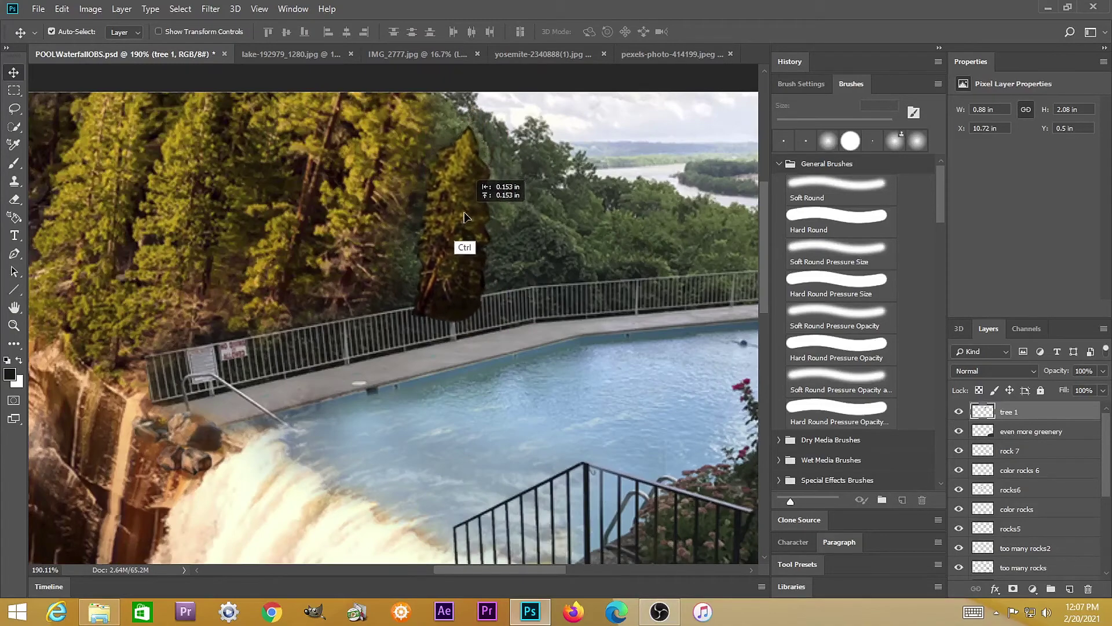
- Erase tree 1's base where it covers the fence and soften its dark outline with a Soft Round Eraser, 25 px reduced to 15 px
key("e")
key("bracketleft")
key("bracketleft")
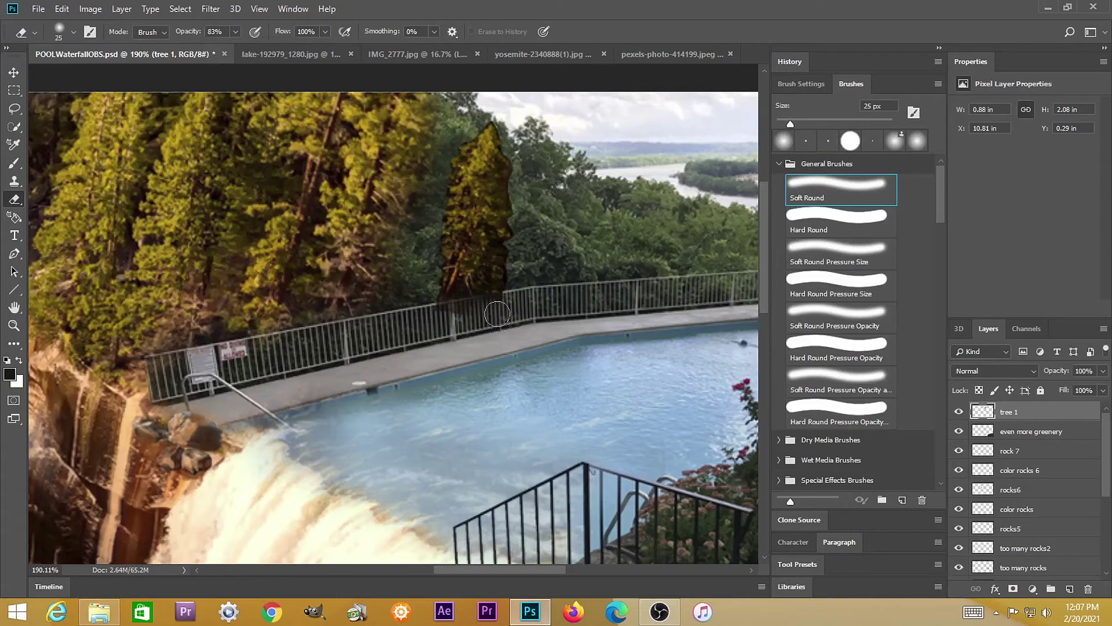
key("bracketleft")
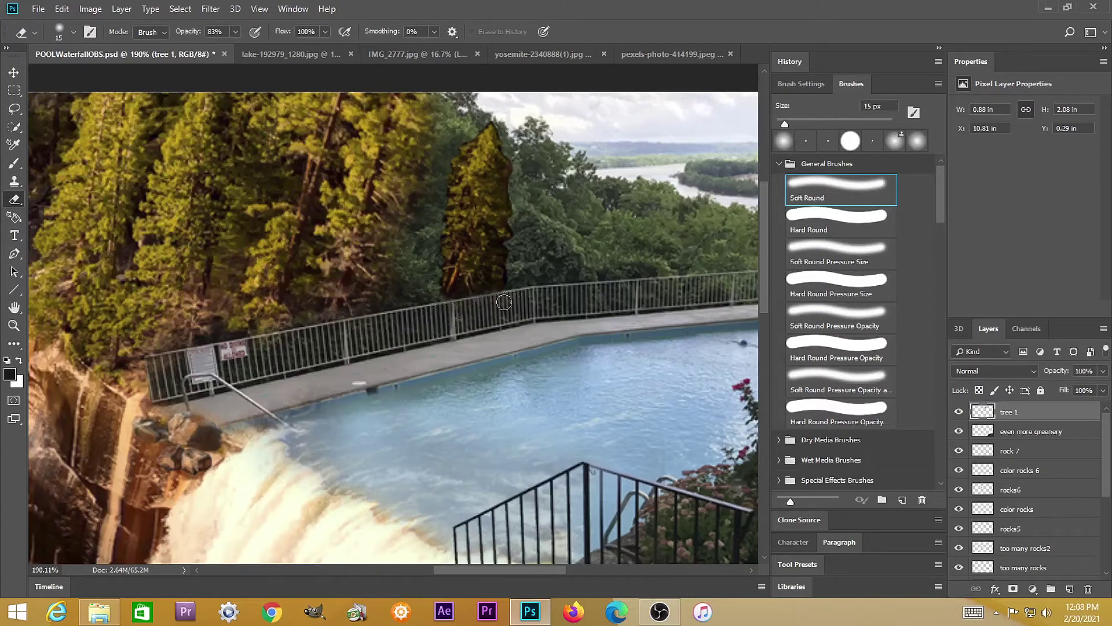
scroll(507, 297, "up", 3)
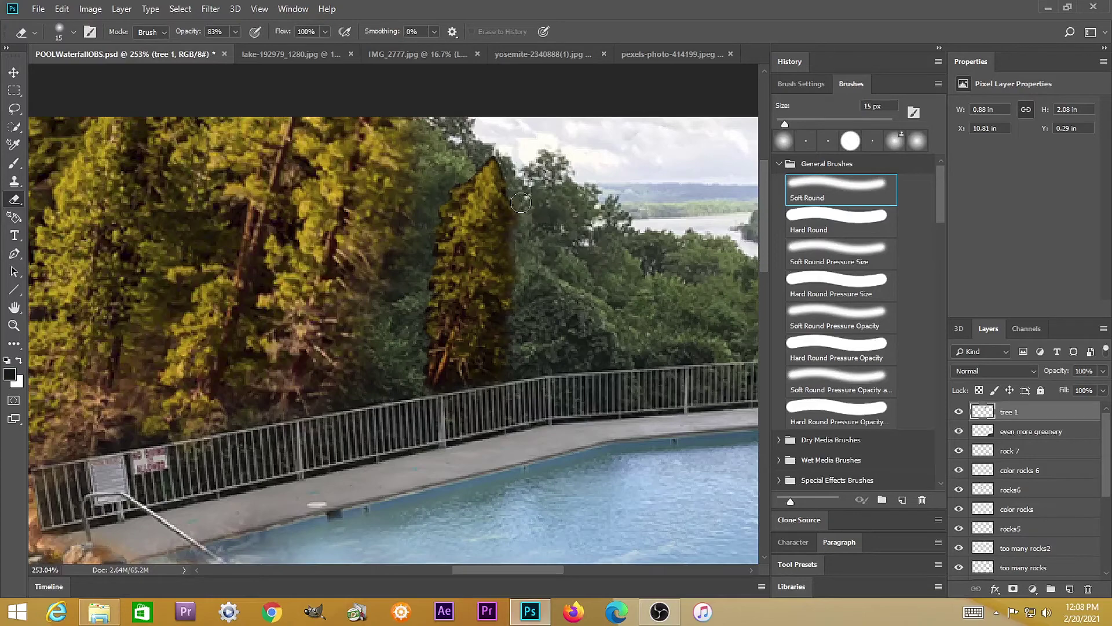
mouse_move(519, 200)
left_mouse_down()
mouse_move(424, 350)
mouse_move(414, 400)
left_mouse_up()
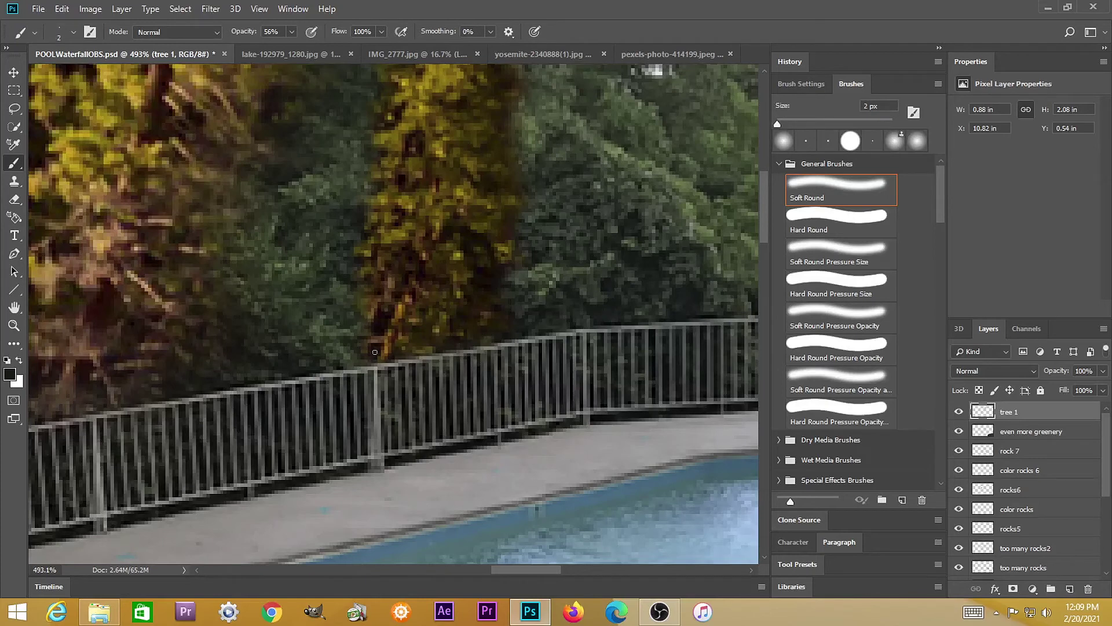
- Clone tree 1's foliage into the gaps between the fence bars below it using the Clone Stamp at 2 px and 1 px
left_click(14, 183)
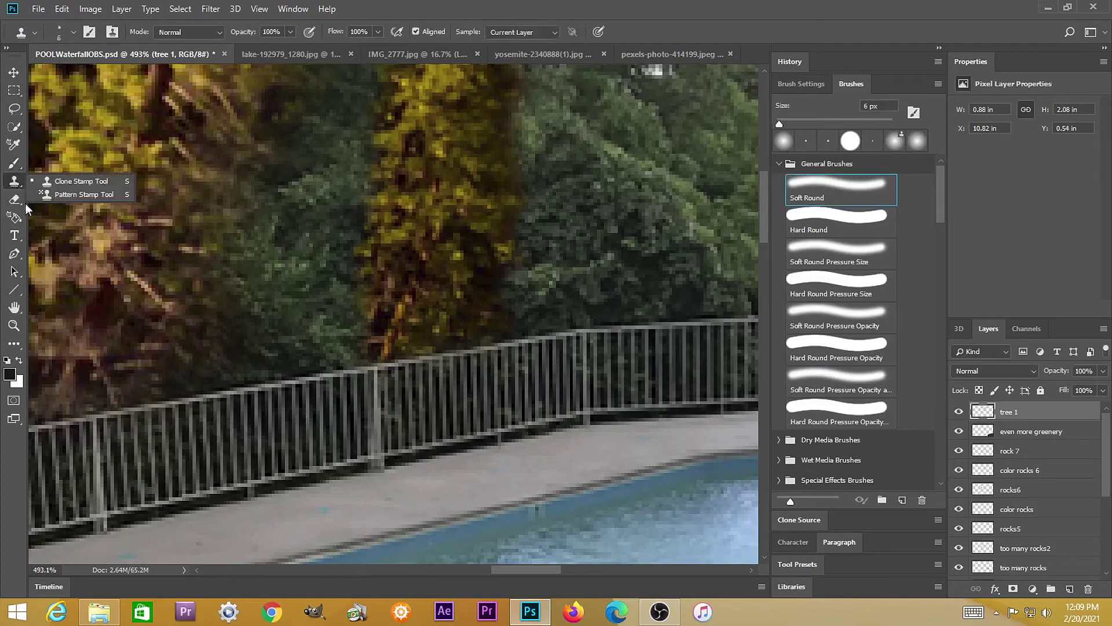
key("bracketleft")
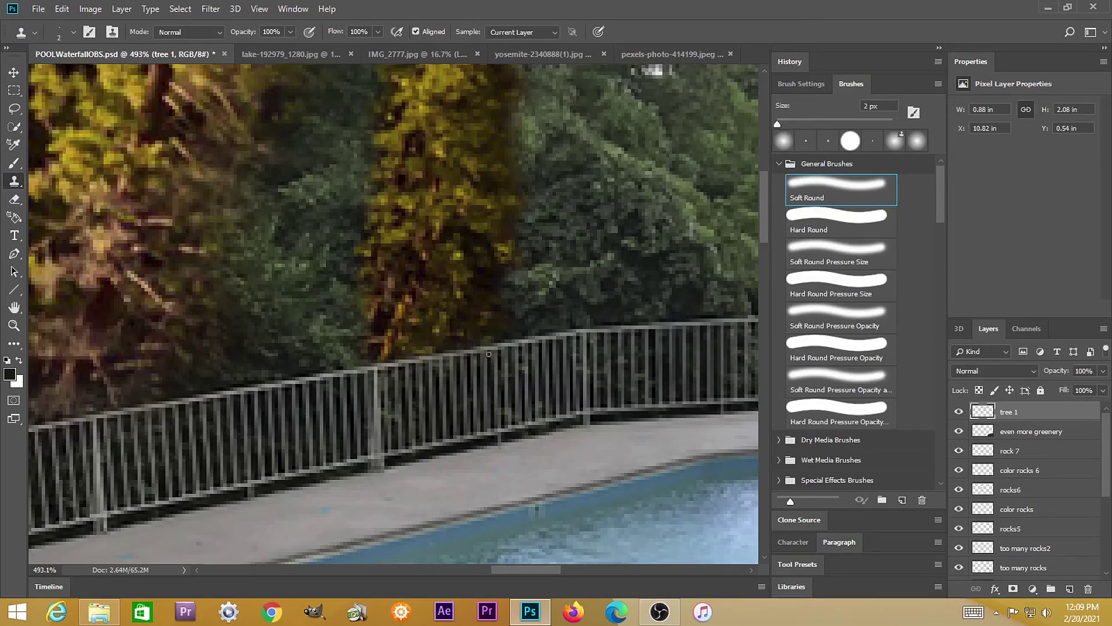
key("alt")
left_click(464, 264, "alt")
key("ctrl+z")
left_click_drag(427, 332, 427, 339)
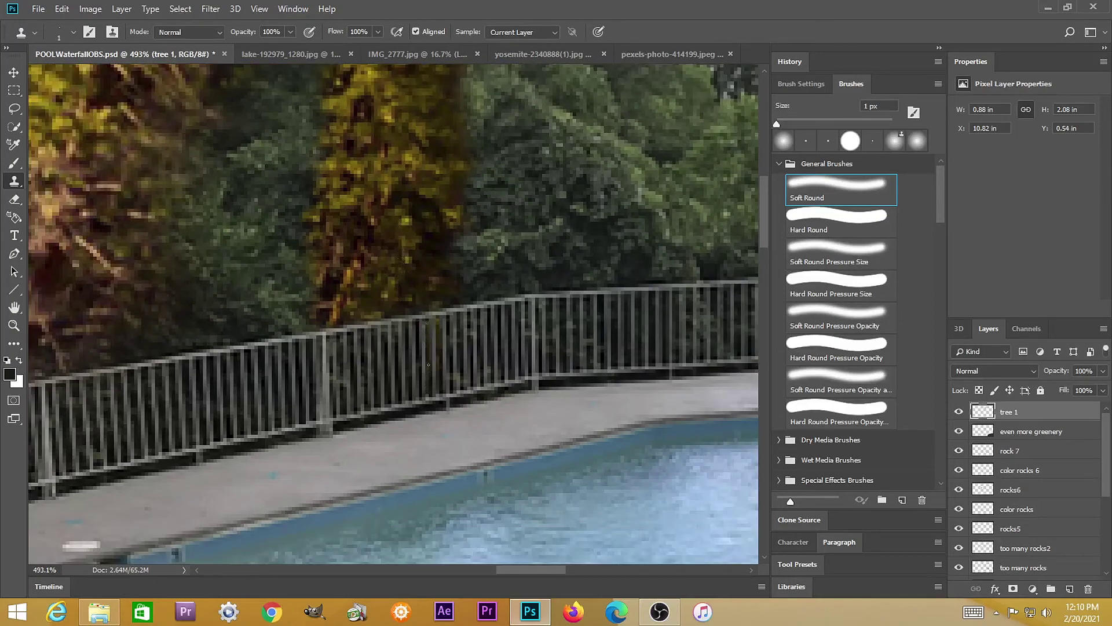
left_click(416, 235, "alt")
left_click(402, 230, "alt")
left_click(390, 229, "alt")
key("alt")
left_click(379, 244, "alt")
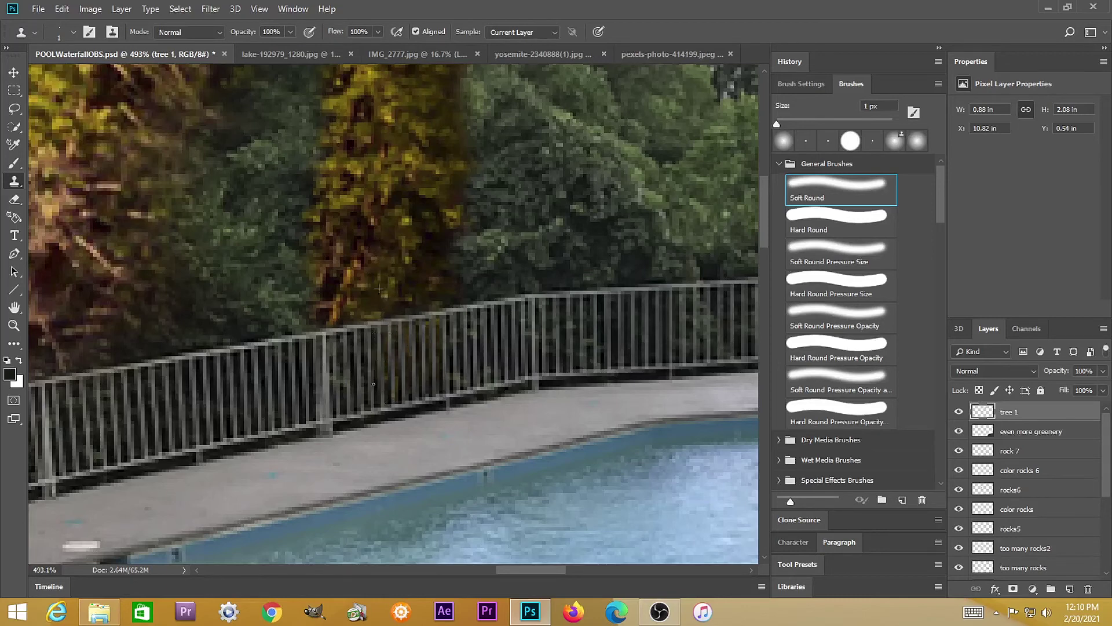
left_click(369, 230, "alt")
left_click(390, 225, "alt")
- Sample yellow from the pines and paint the trees behind the fence with a 40 px soft brush on the color trees back layer in Soft Light
key("alt")
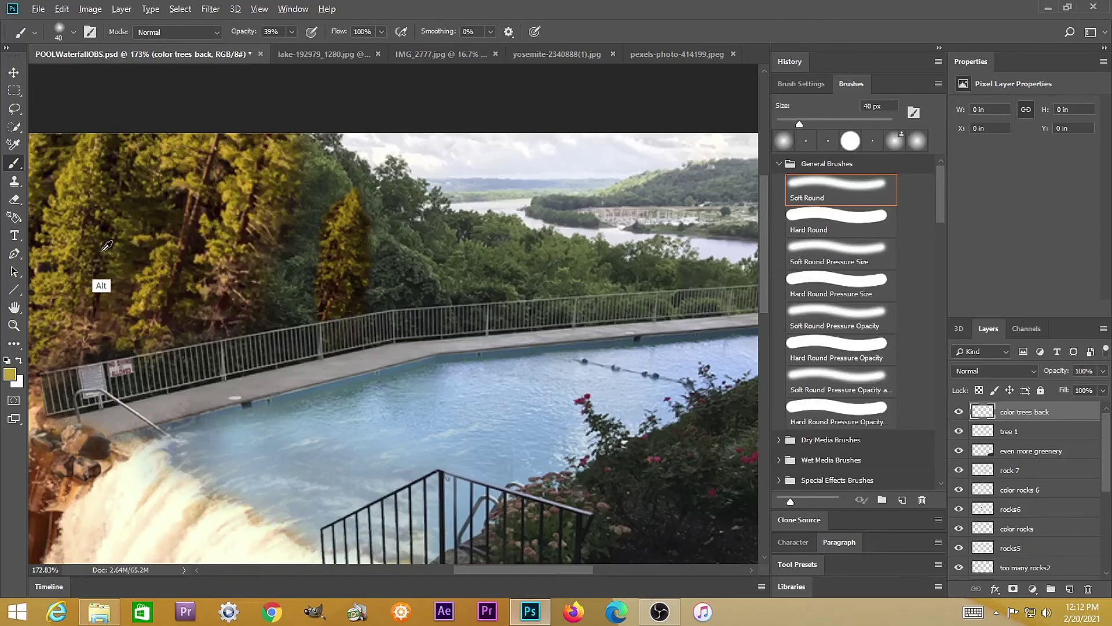
left_click(162, 248, "alt")
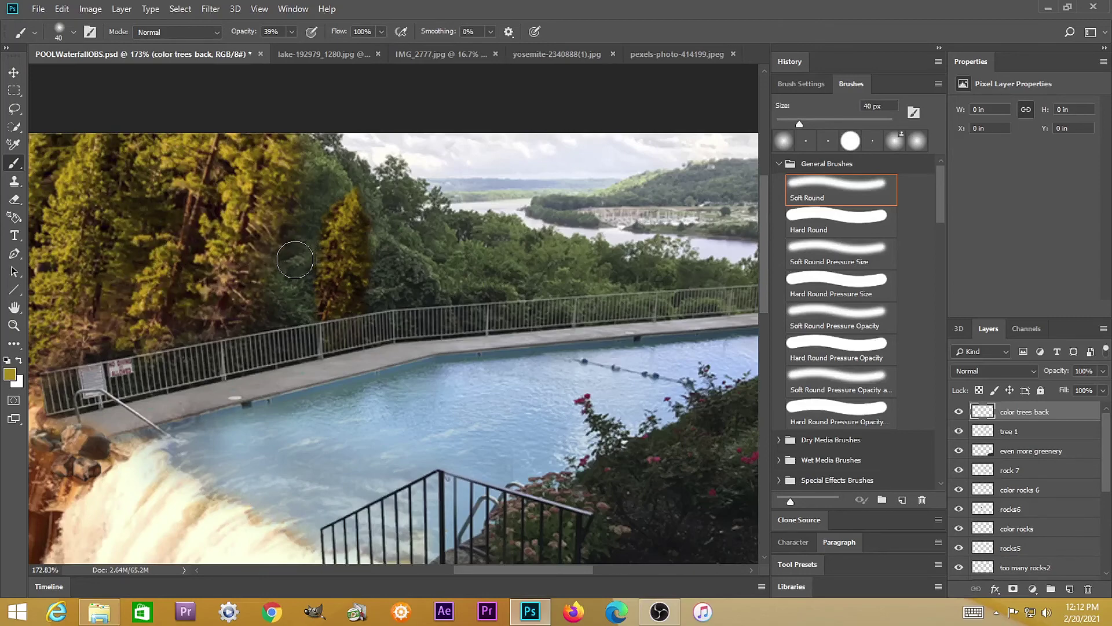
left_click(314, 184)
mouse_move(312, 191)
left_mouse_down()
mouse_move(282, 301)
mouse_move(297, 299)
mouse_move(296, 258)
mouse_move(320, 200)
mouse_move(380, 175)
mouse_move(394, 212)
mouse_move(395, 201)
mouse_move(392, 280)
mouse_move(464, 282)
mouse_move(415, 275)
mouse_move(399, 243)
mouse_move(400, 198)
mouse_move(403, 208)
mouse_move(386, 186)
mouse_move(398, 273)
mouse_move(382, 291)
mouse_move(490, 289)
mouse_move(489, 263)
mouse_move(466, 241)
mouse_move(324, 152)
mouse_move(265, 319)
mouse_move(306, 288)
left_mouse_up()
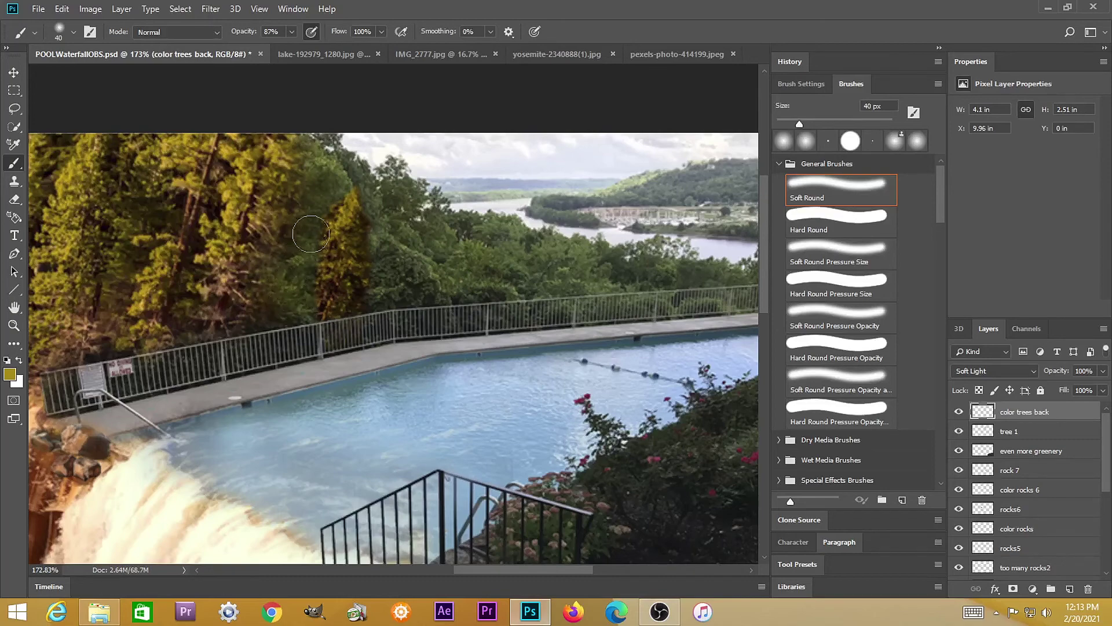
mouse_move(403, 275)
left_mouse_down()
mouse_move(420, 289)
mouse_move(419, 269)
mouse_move(408, 269)
left_mouse_up()
mouse_move(392, 235)
left_mouse_down()
mouse_move(471, 277)
mouse_move(534, 257)
mouse_move(548, 278)
mouse_move(563, 268)
mouse_move(591, 277)
mouse_move(546, 263)
left_mouse_up()
double_click(14, 308)
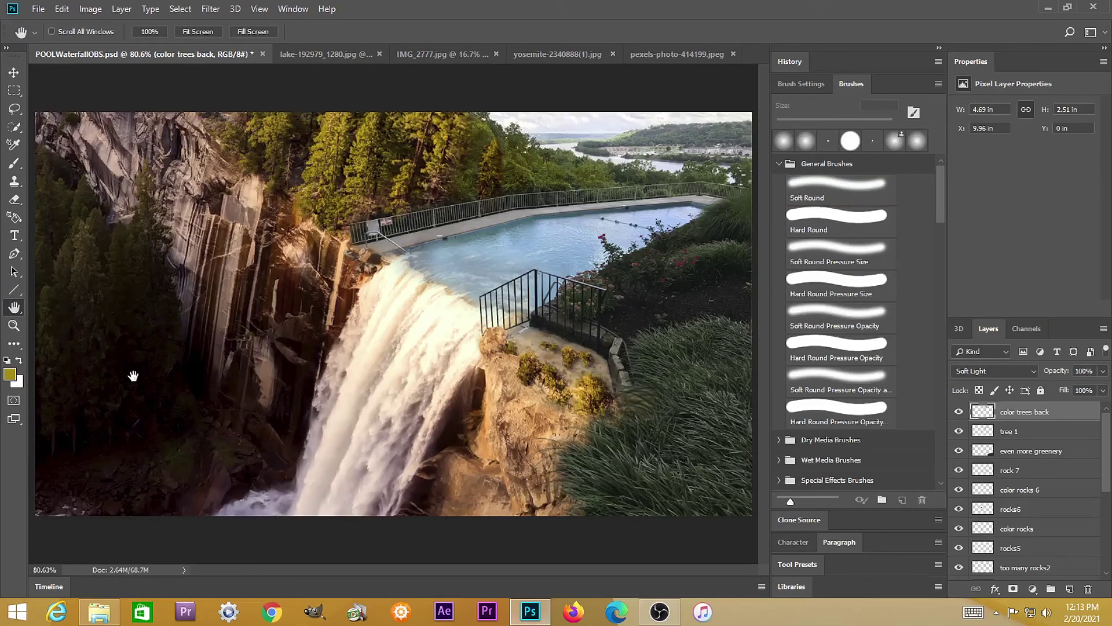
- Add a Hue/Saturation adjustment layer directly above tree 1 and clip it to that layer
left_click(1019, 431)
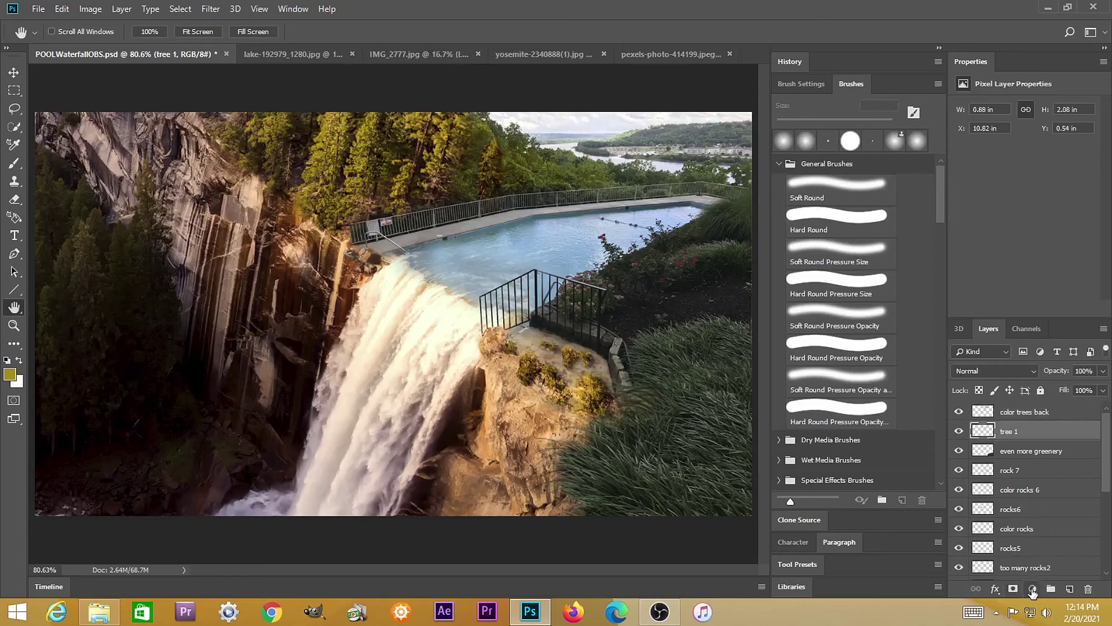
left_click(1032, 589)
left_click(1059, 455)
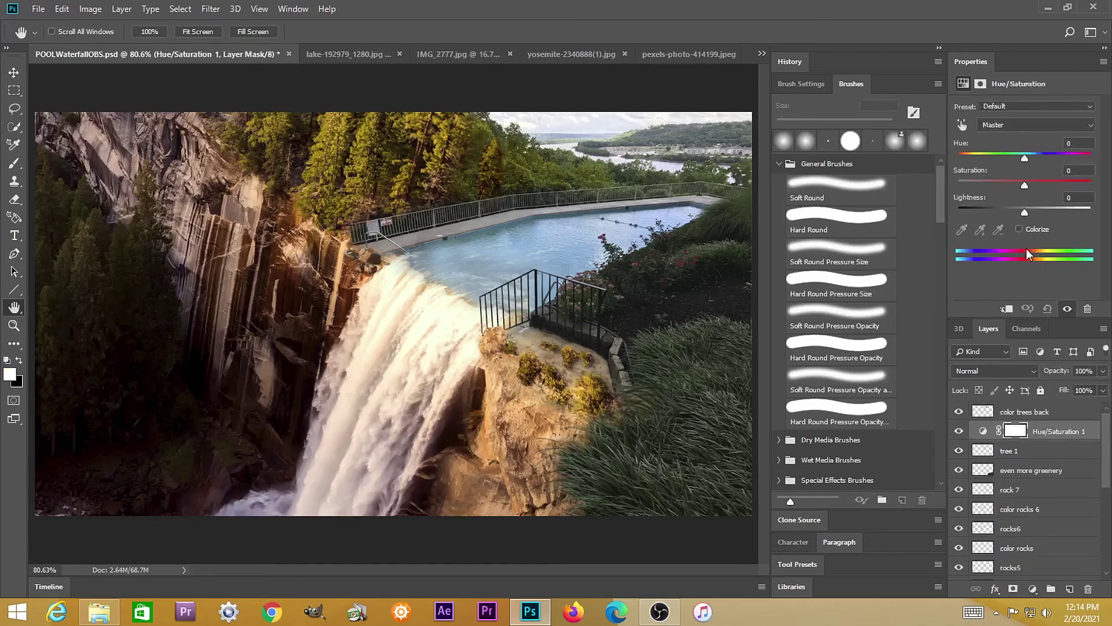
left_click_drag(1025, 183, 960, 186)
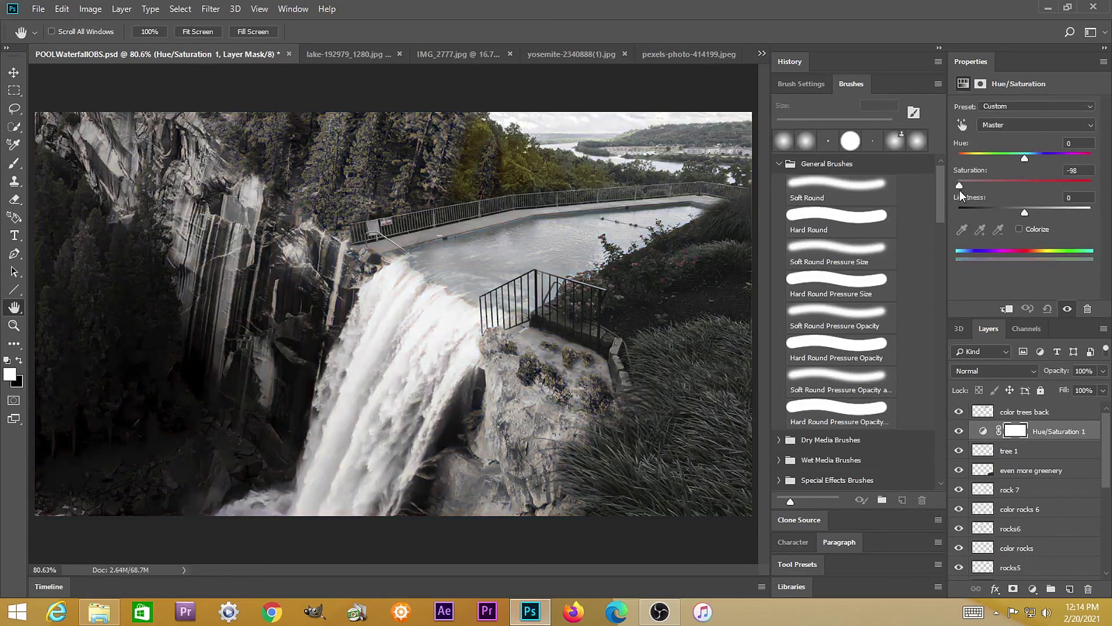
key("ctrl+z")
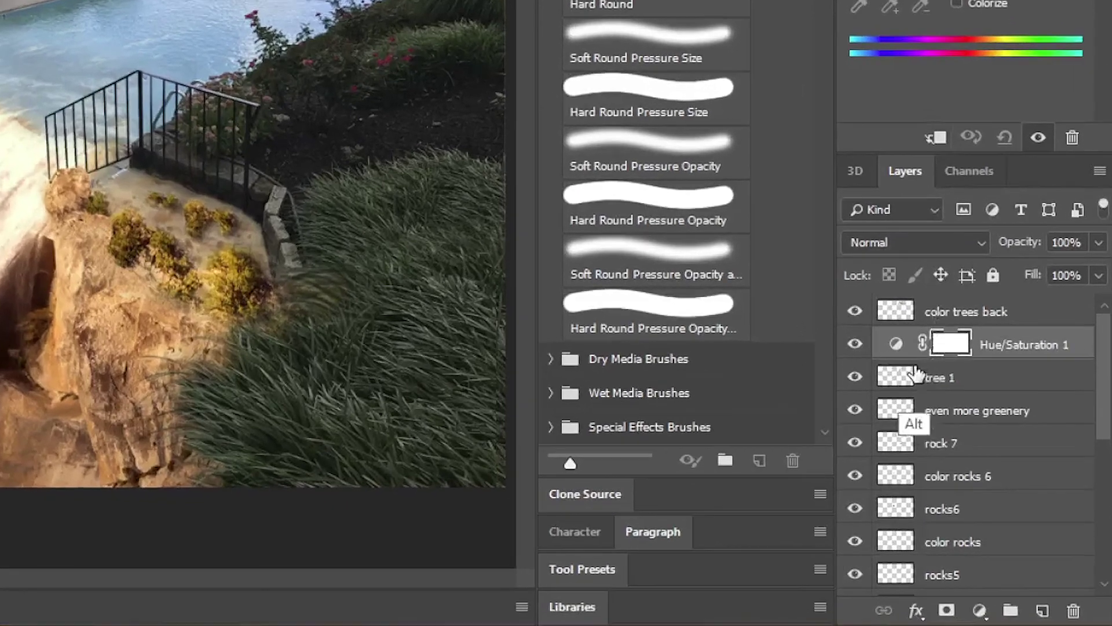
left_click(915, 360, "alt")
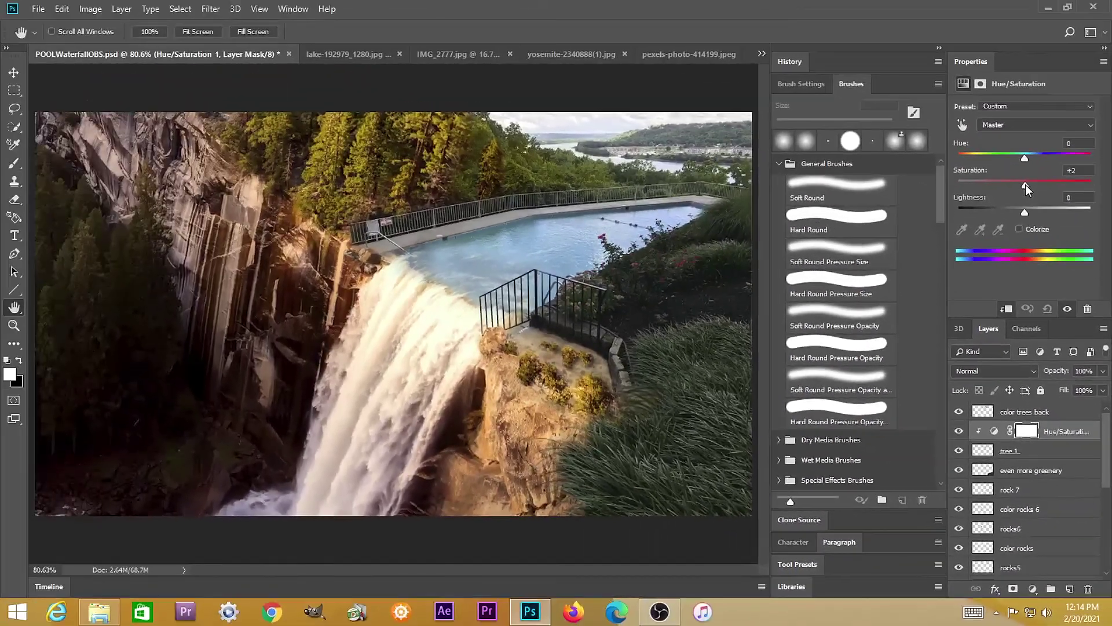
- Set the saturation of tree 1's clipped Hue/Saturation adjustment to -36
left_click_drag(1003, 91, 969, 97)
left_click_drag(998, 192, 993, 192)
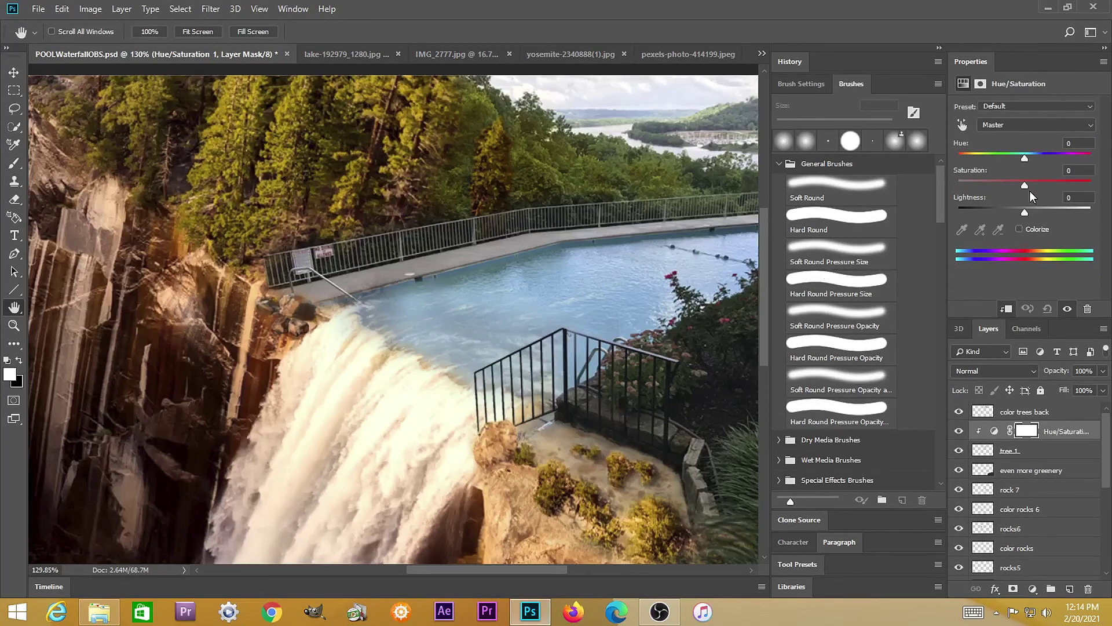
left_click_drag(1024, 184, 1006, 183)
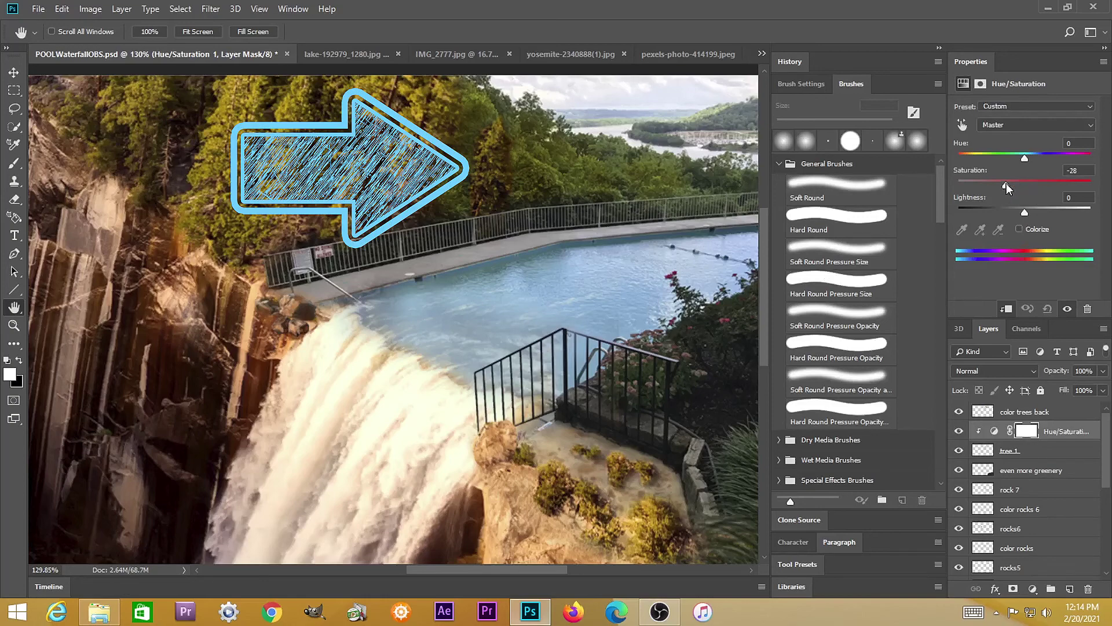
left_click_drag(1000, 183, 988, 184)
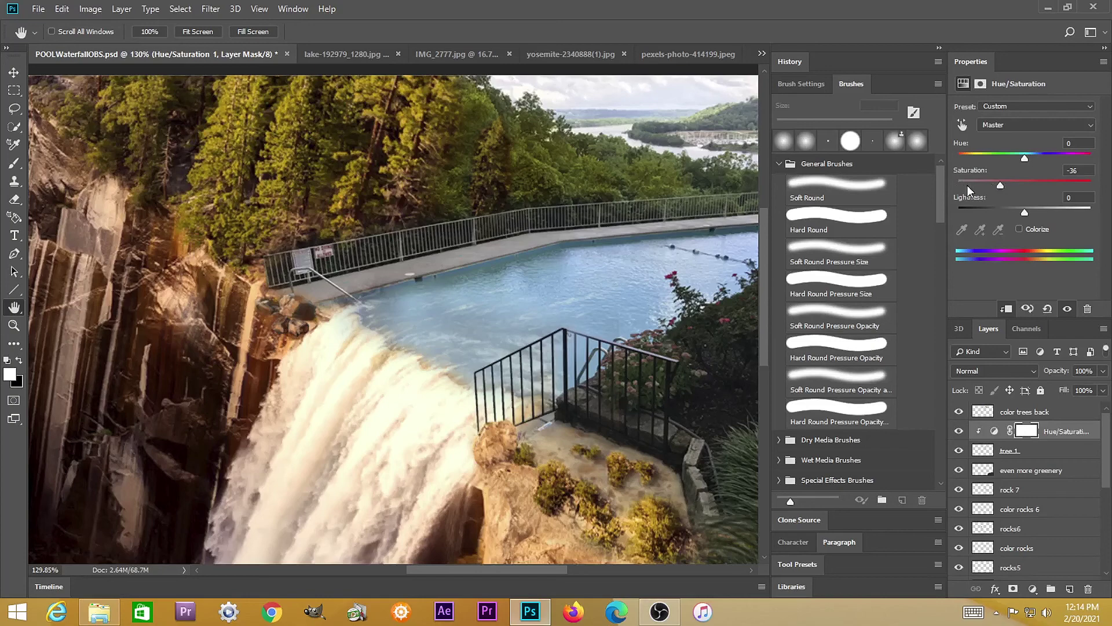
double_click(16, 310)
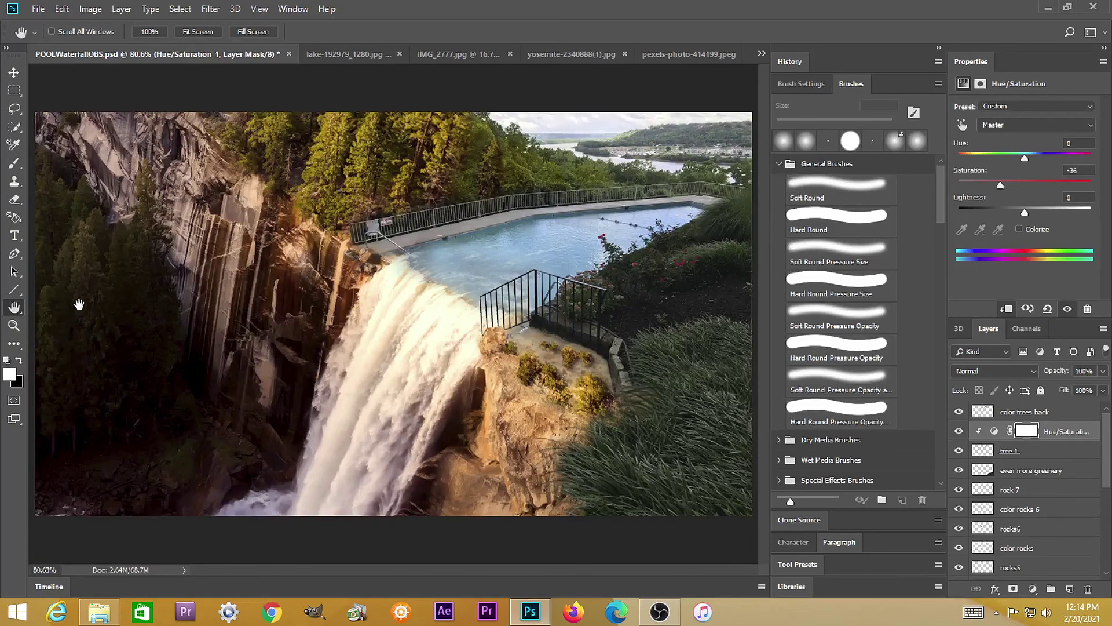